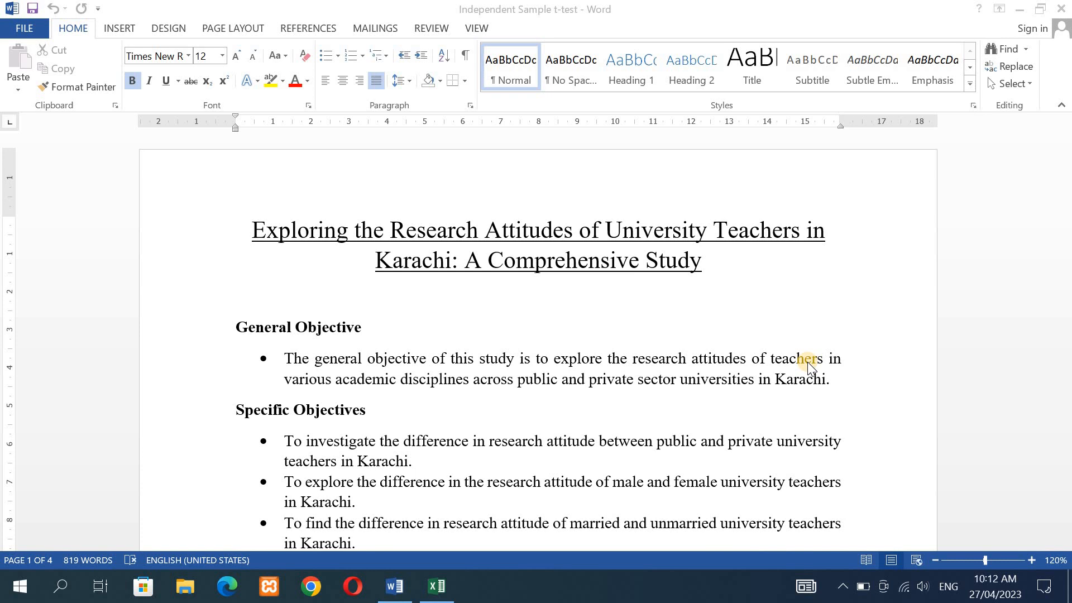
Review the study document from the objectives through questionnaire Sections A, B and C, then return to the Section B rating scale
click(1069, 327)
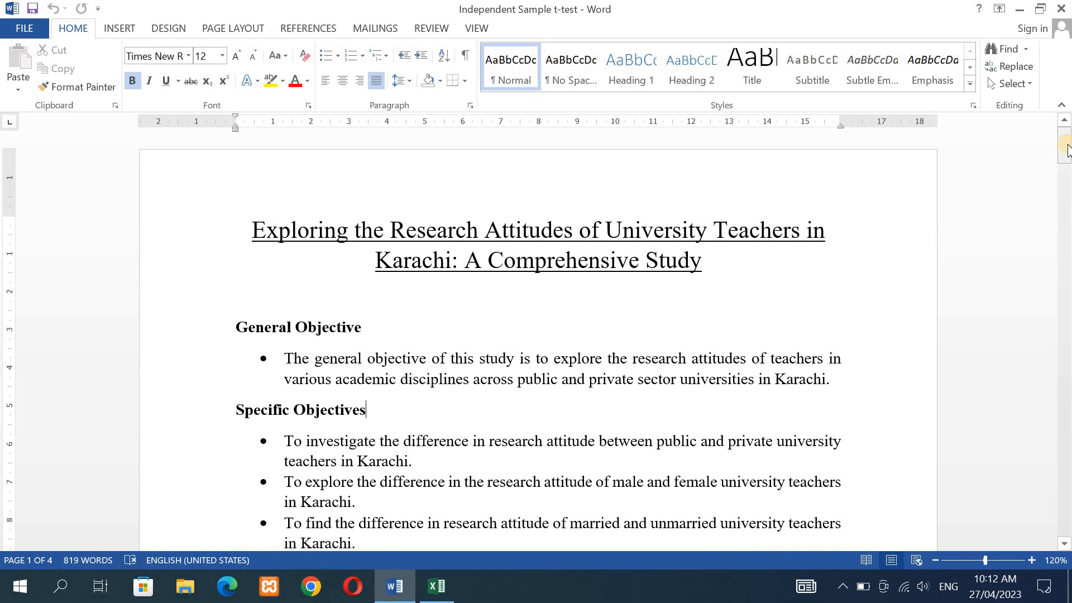
drag(1067, 150, 1068, 256)
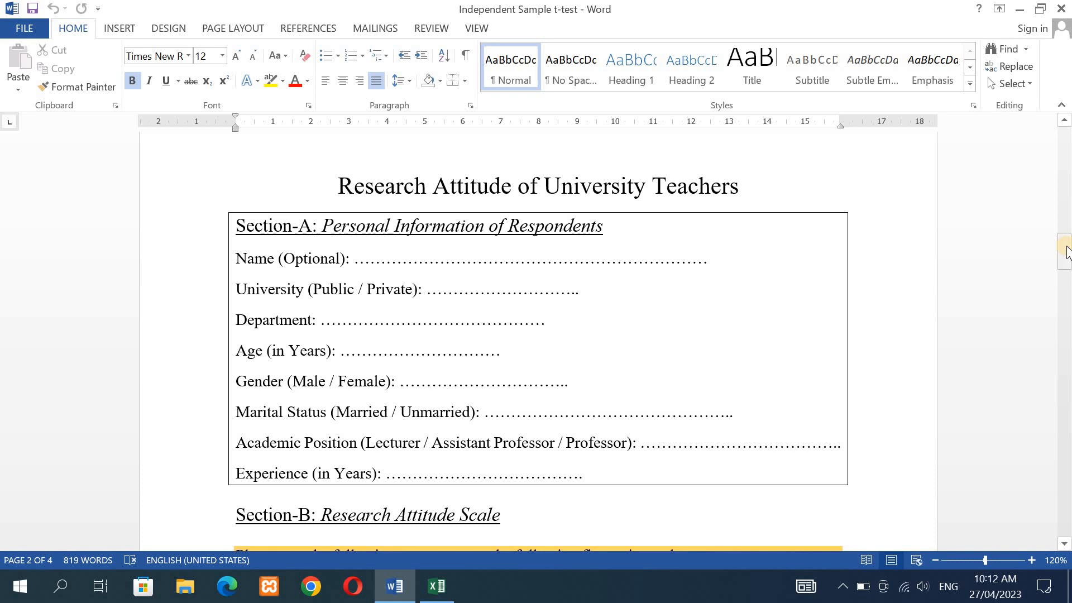
drag(1067, 252, 1067, 270)
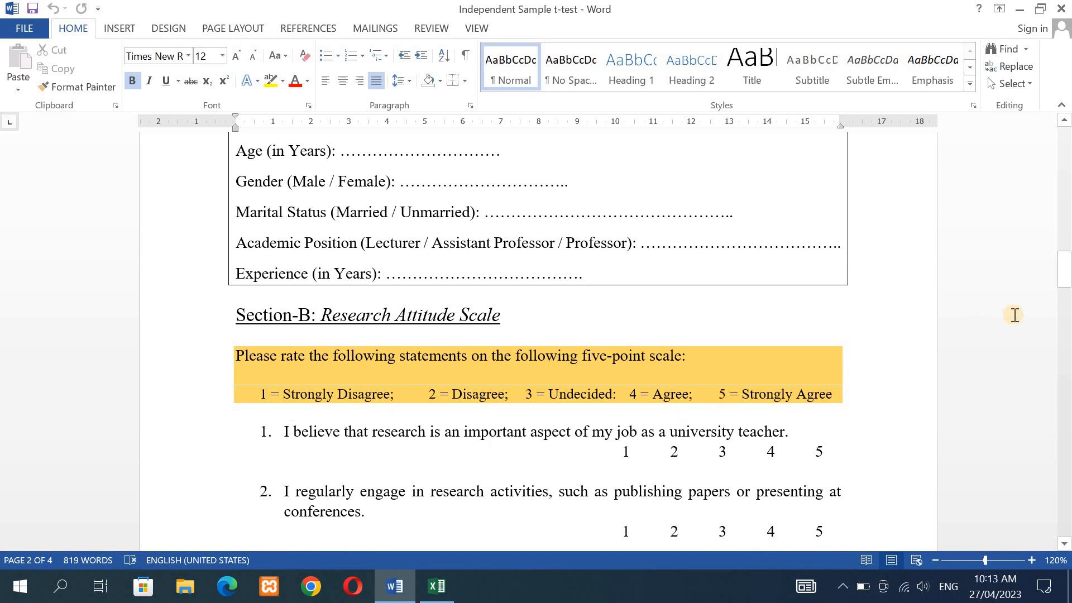
mouse_move(1065, 275)
mouse_down()
mouse_move(1068, 355)
mouse_move(1067, 292)
mouse_up()
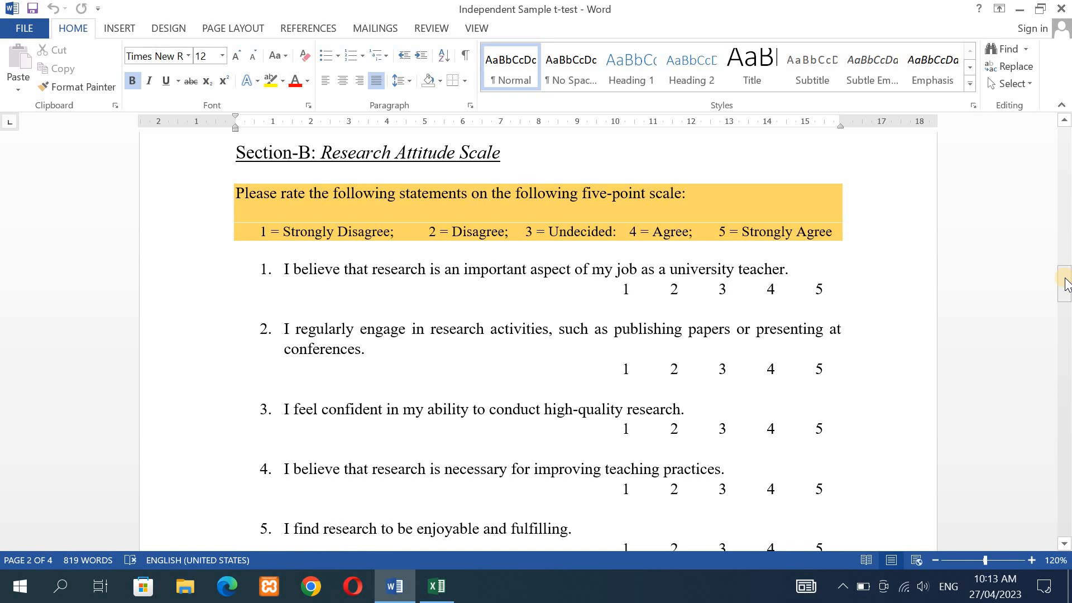
drag(1067, 285, 1067, 355)
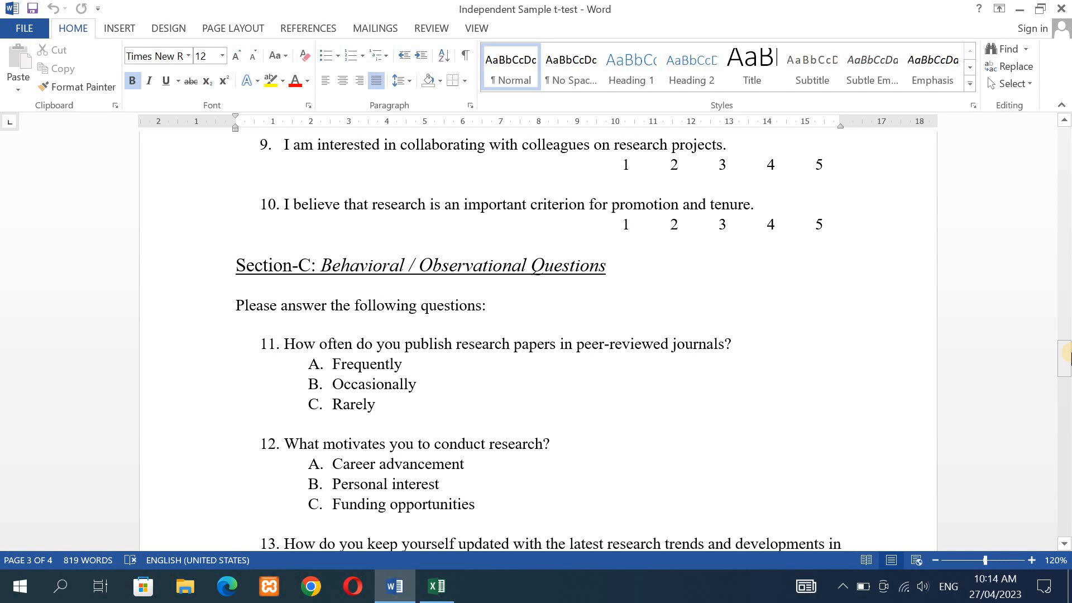
click(1067, 359)
drag(1068, 363, 1068, 380)
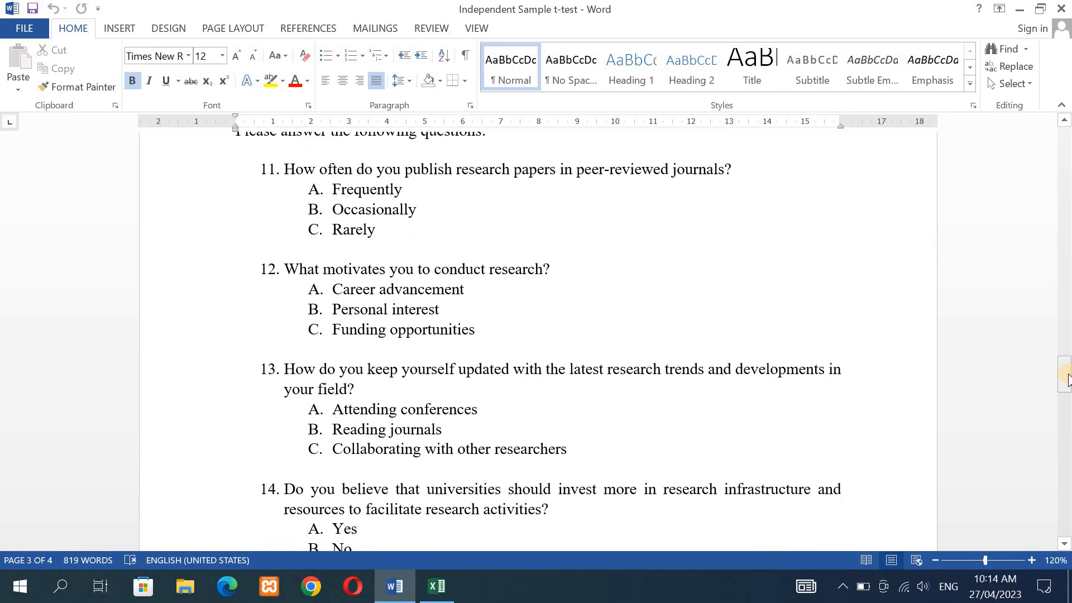
drag(1067, 380, 1068, 399)
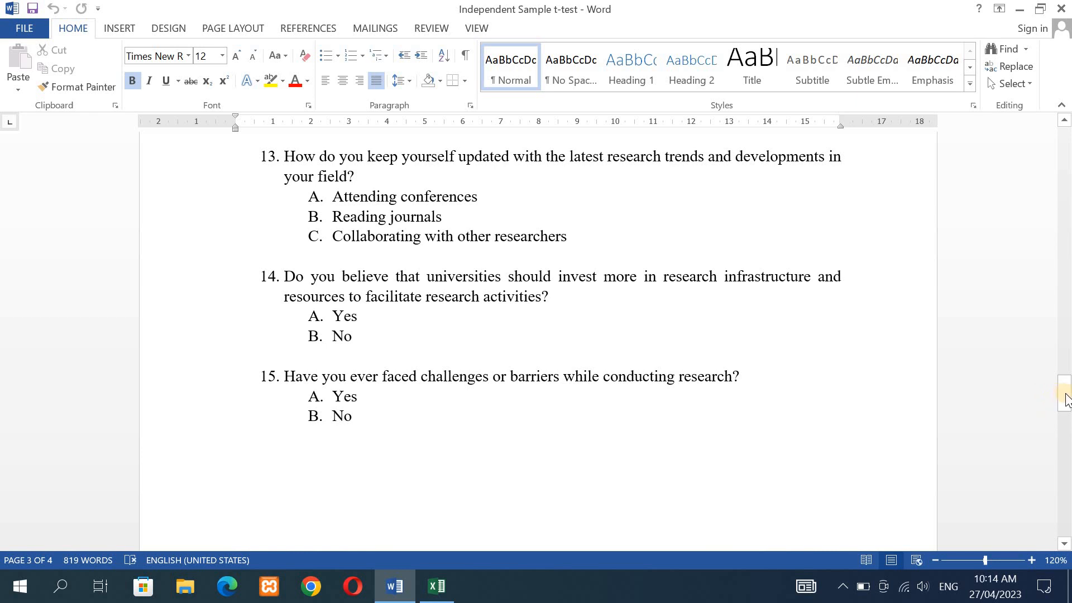
drag(1066, 399, 1067, 355)
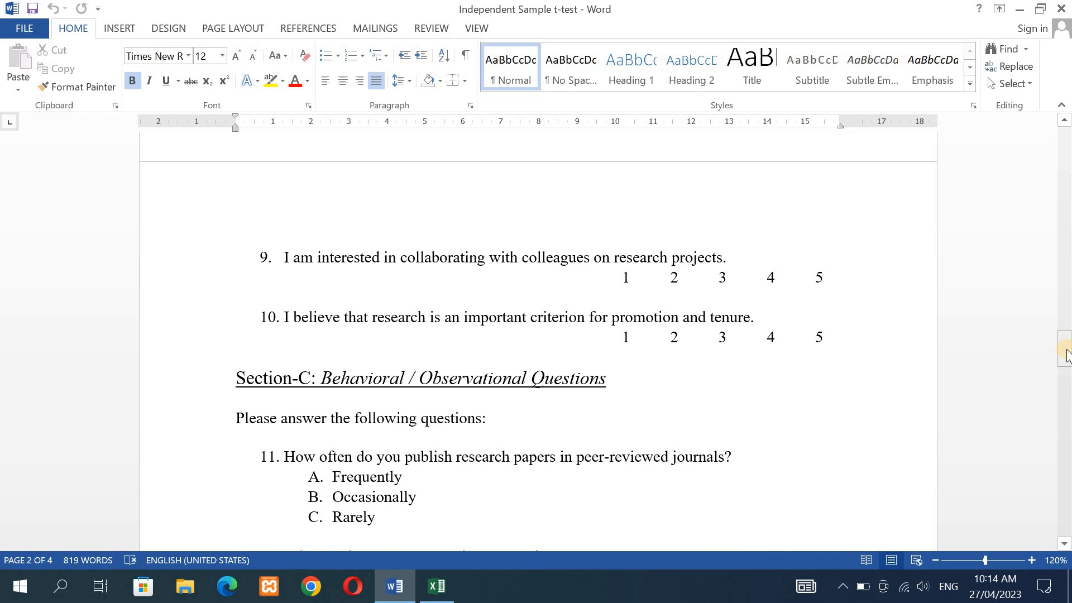
click(1066, 350)
click(1067, 343)
click(1066, 353)
drag(1066, 357, 1058, 288)
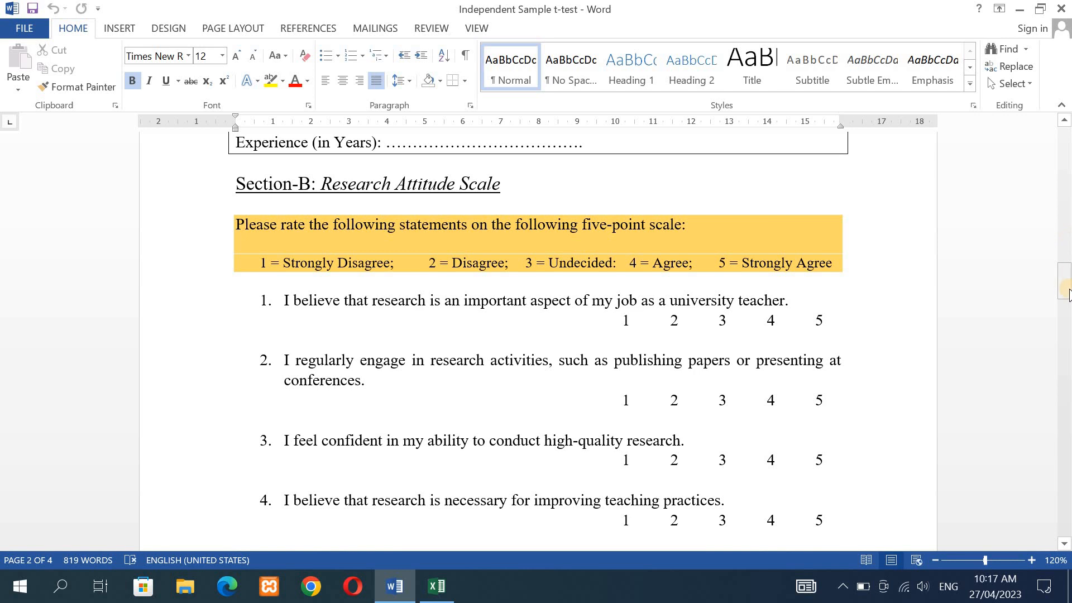
Highlight in yellow the first specific objective, about the research attitude difference between public and private university teachers
drag(1067, 295, 1055, 160)
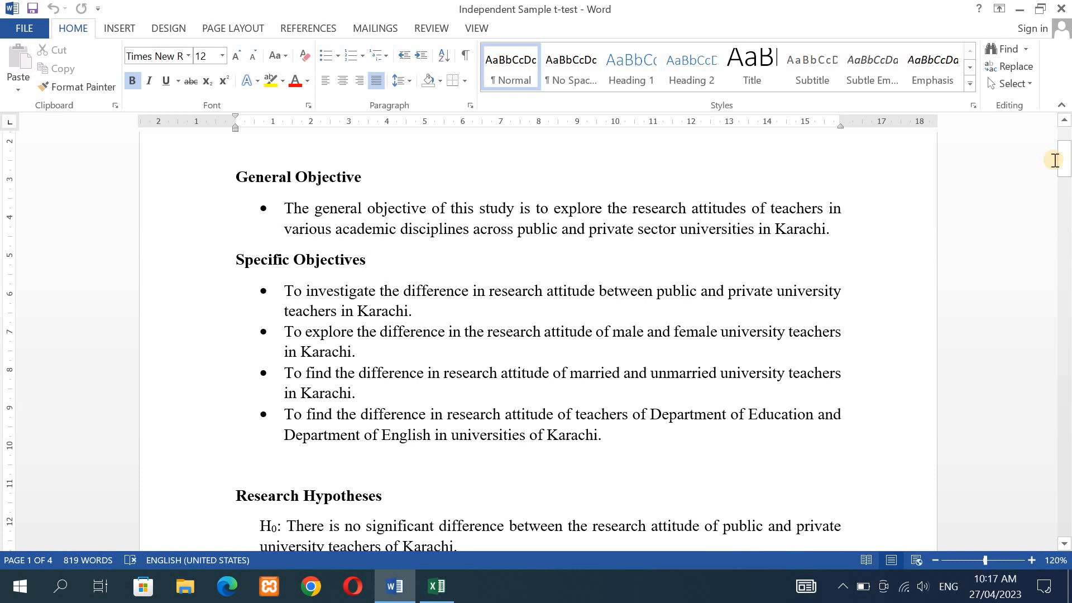
click(463, 275)
drag(287, 292, 415, 306)
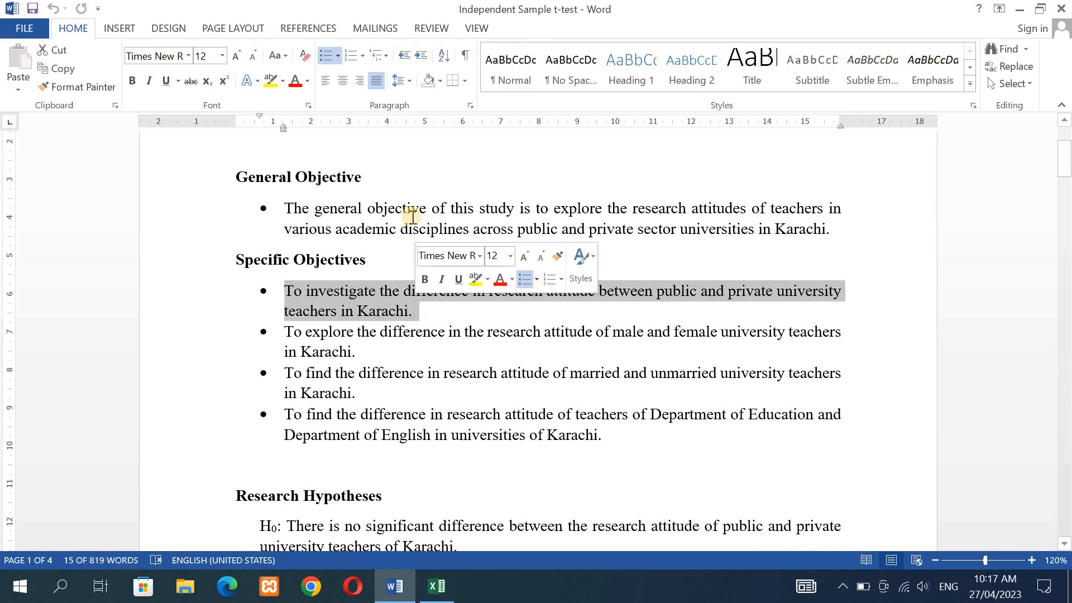
click(271, 81)
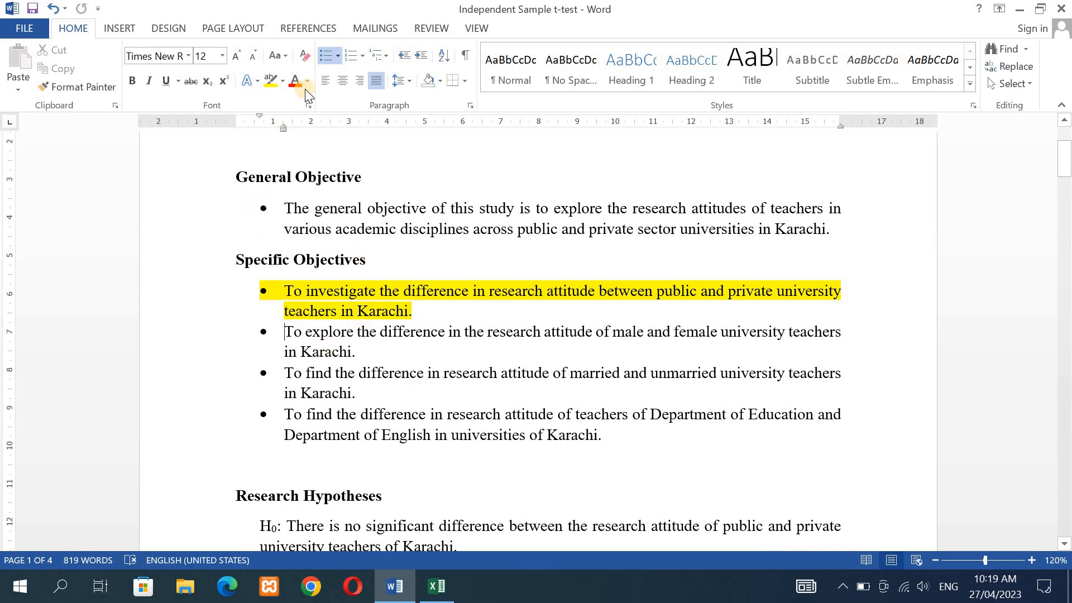
Highlight in bright green the second specific objective, about the research attitude of male and female university teachers
click(282, 81)
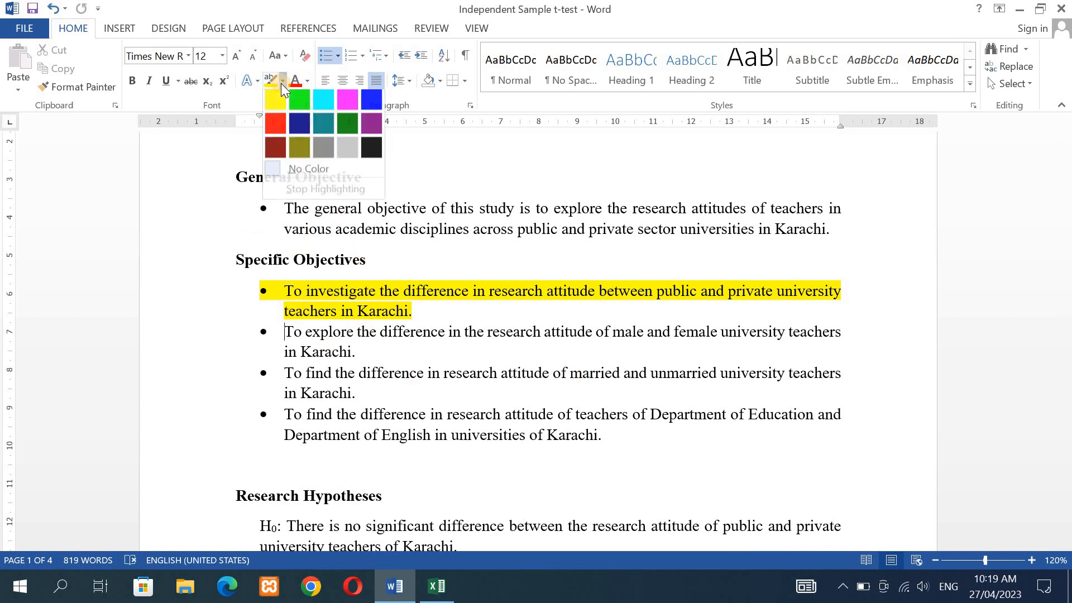
click(298, 100)
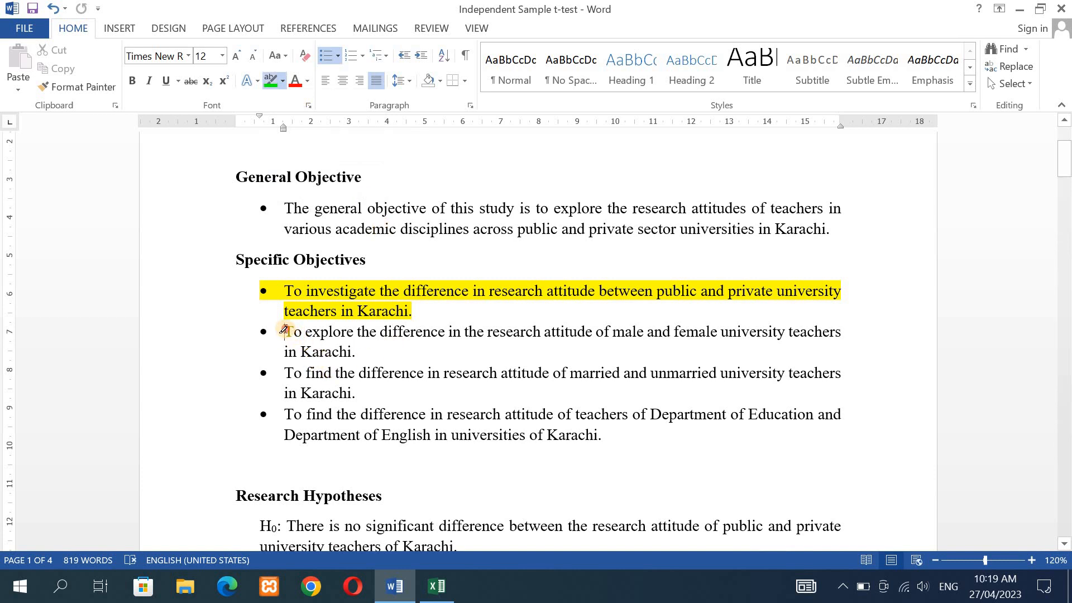
drag(285, 331, 365, 356)
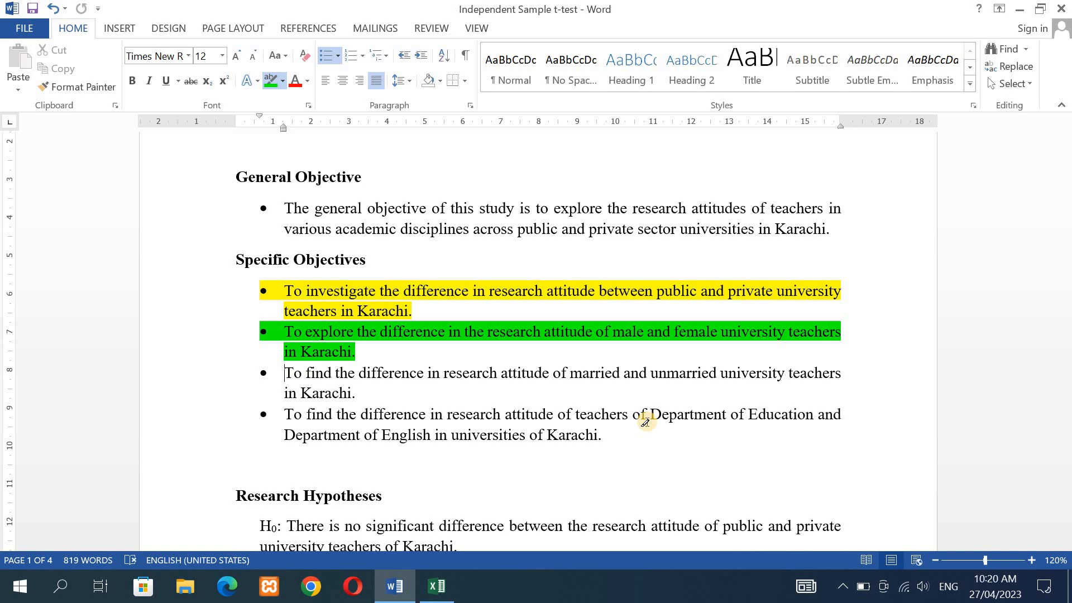
Switch to the Excel workbook and examine the first teacher's personal data in row 2, from Teacher through Experience
click(438, 592)
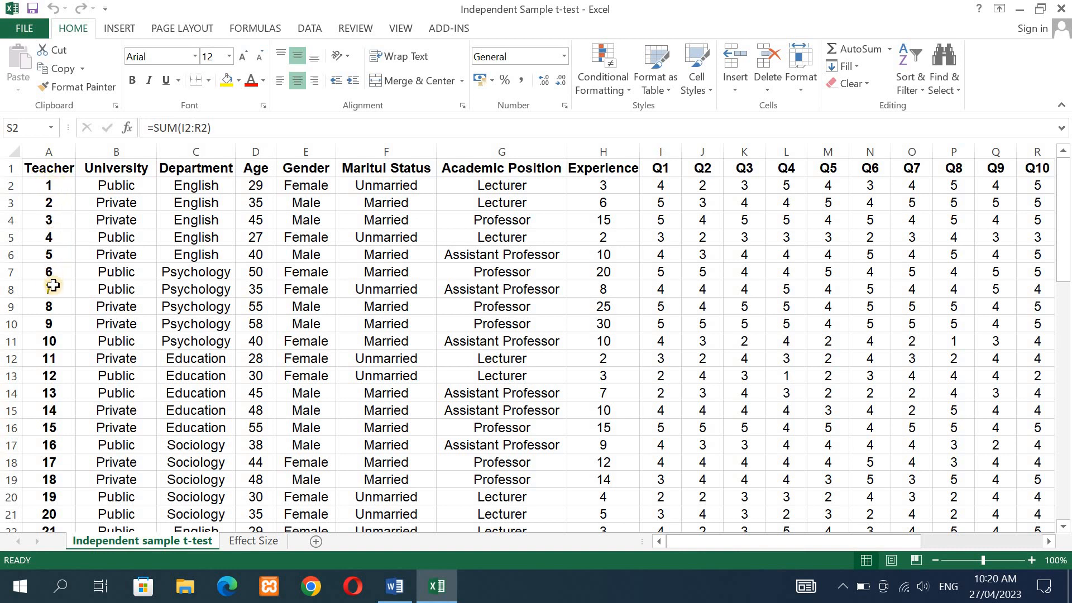
click(52, 185)
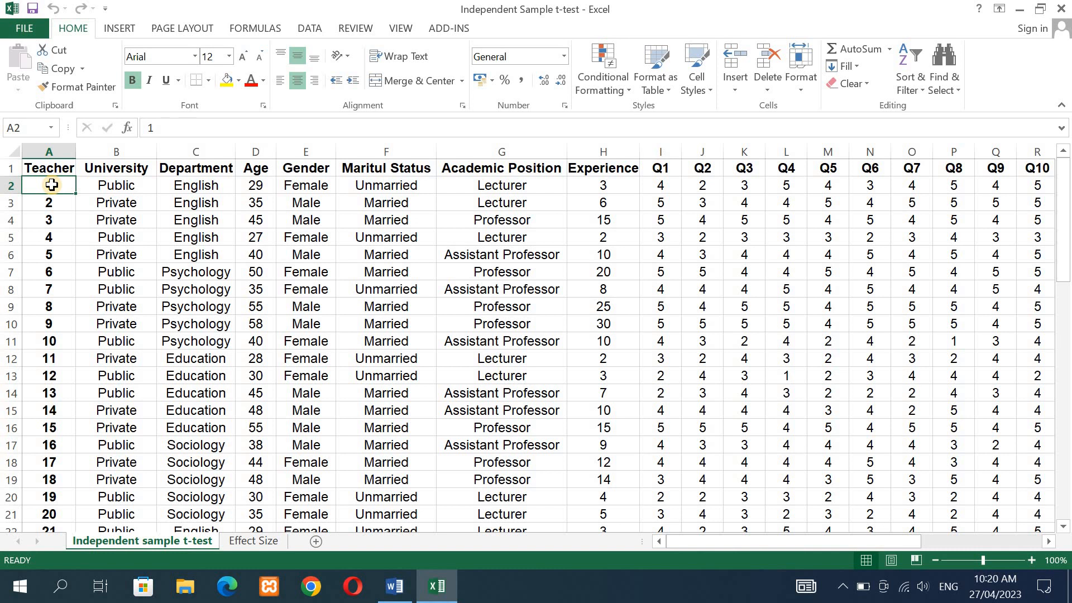
key(Right)
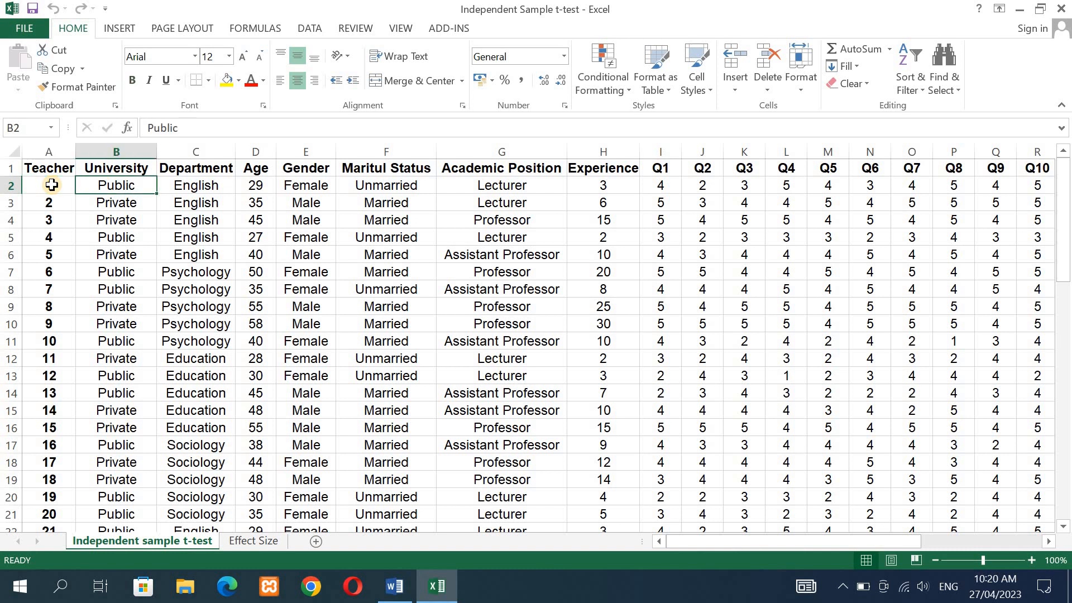
key(Right)
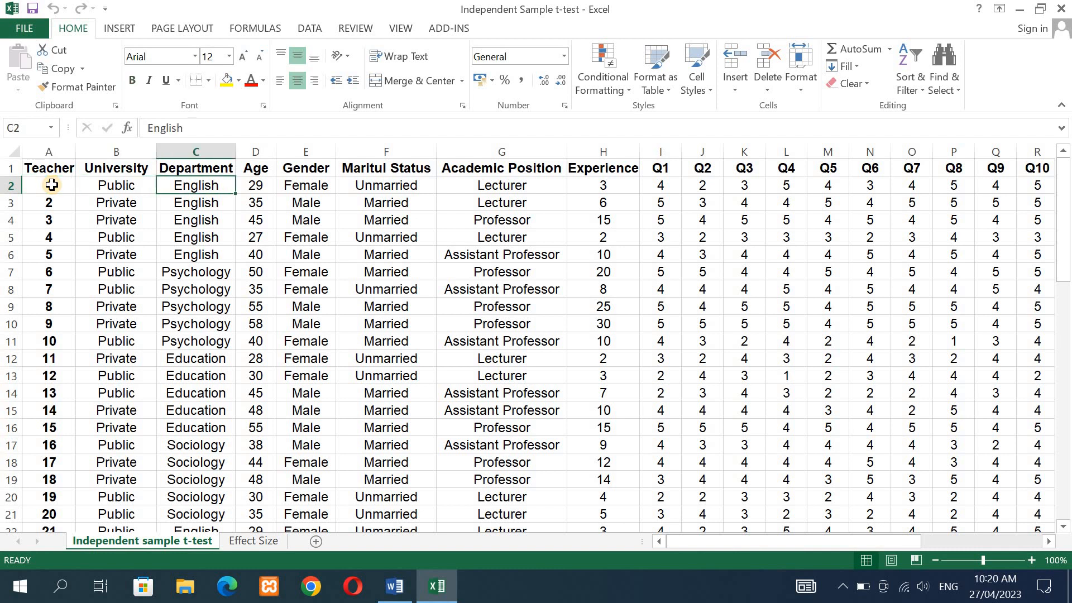
key(Right)
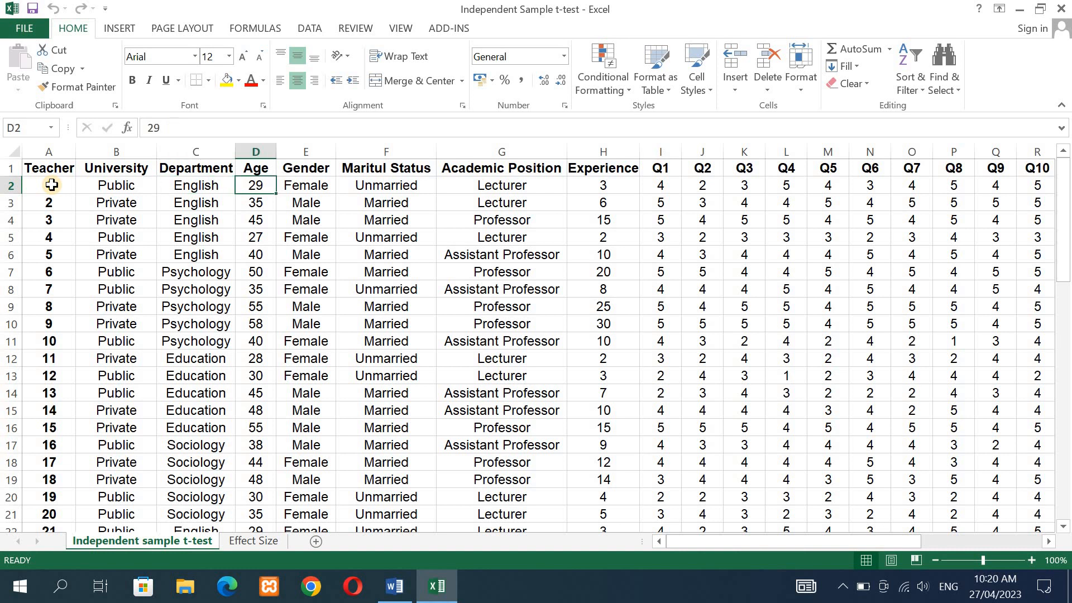
key(Right)
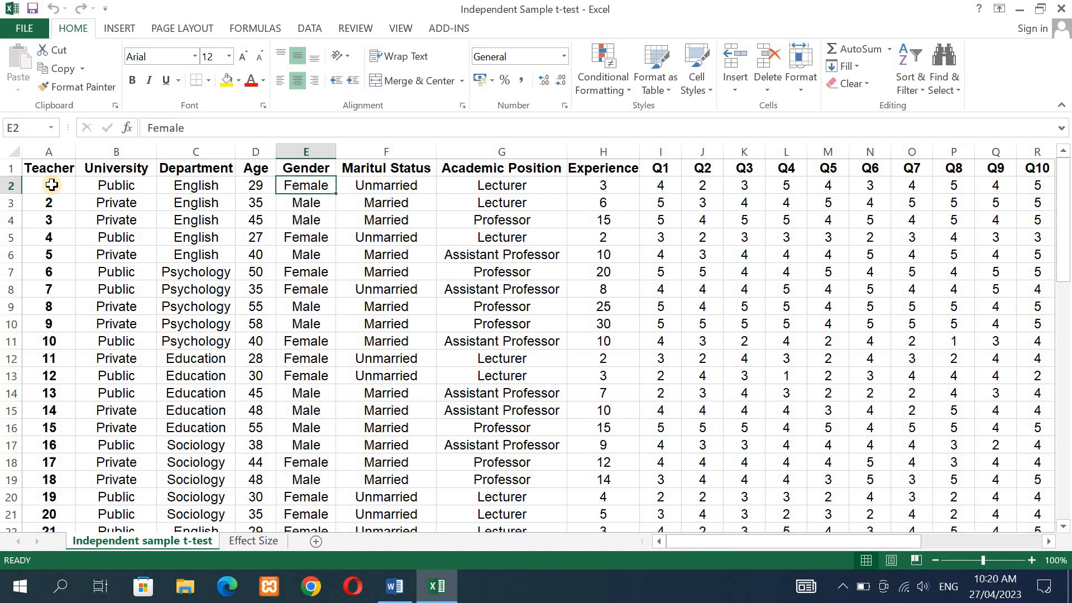
key(Right)
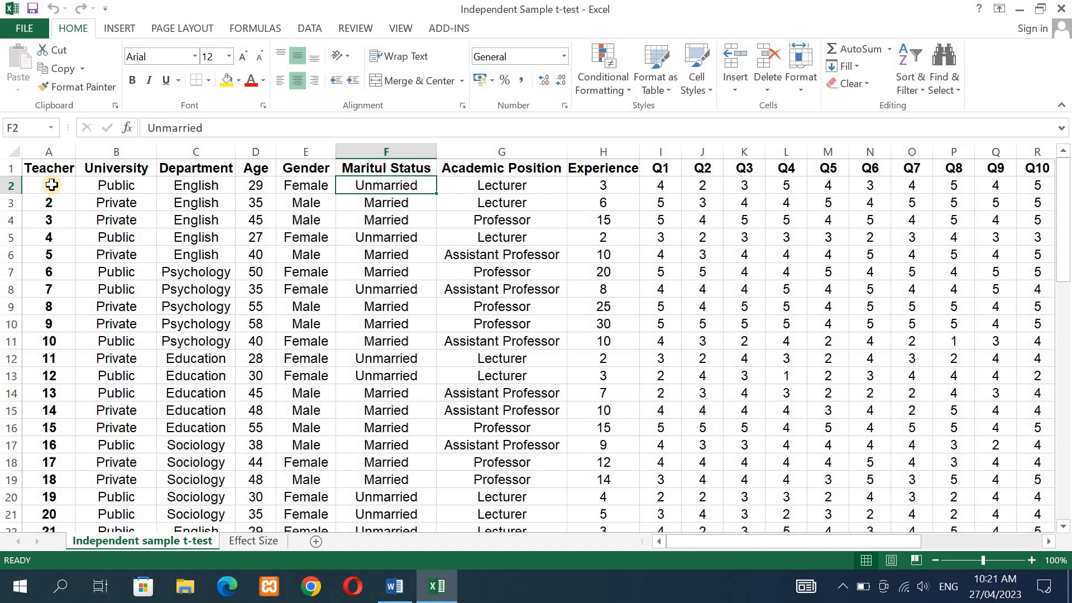
key(Right)
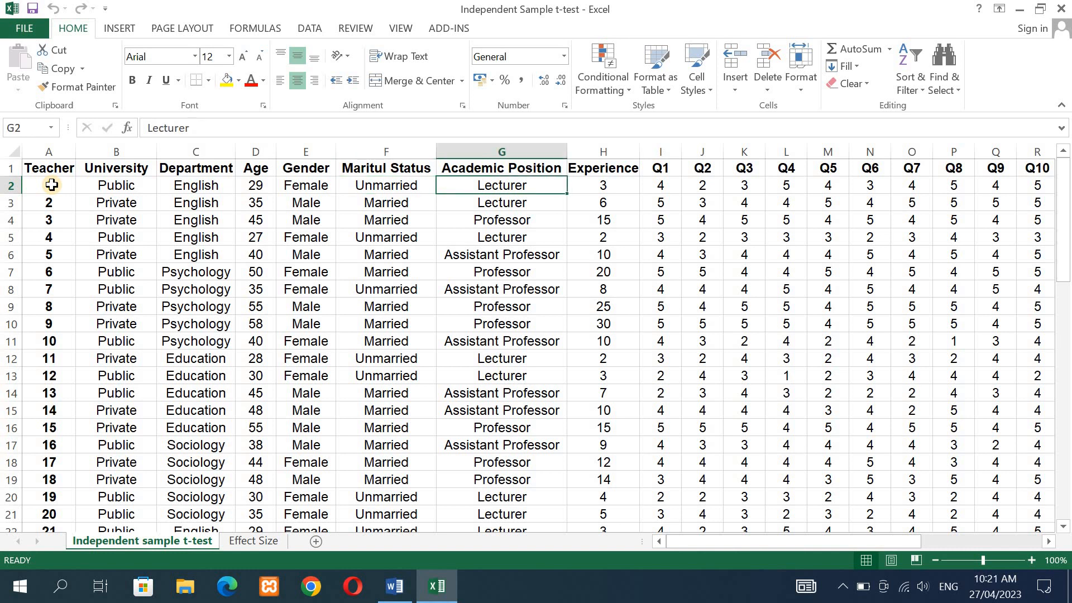
key(Right)
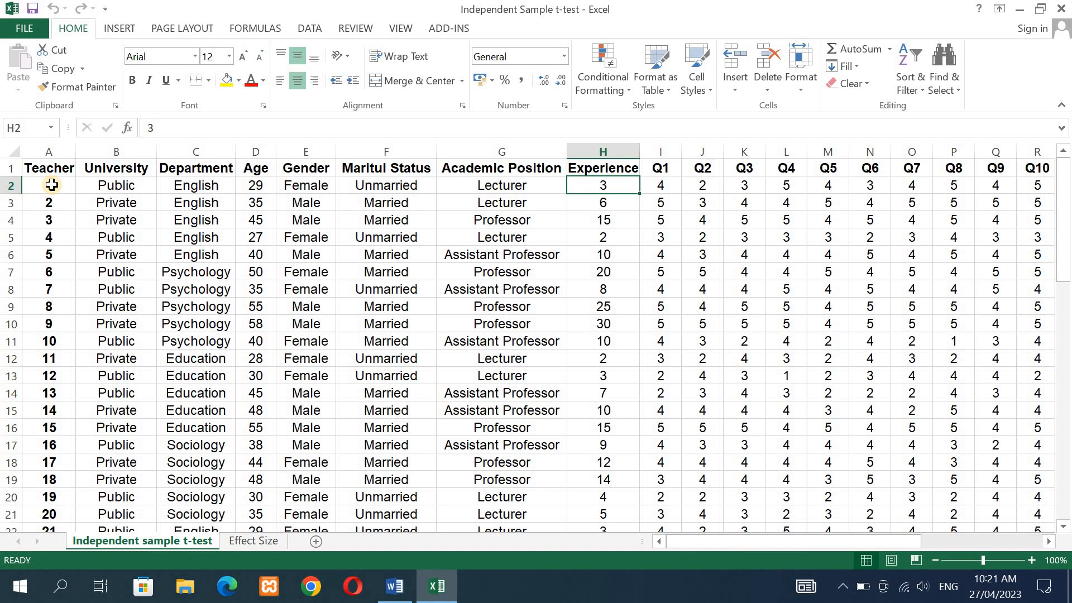
Examine the first teacher's ratings for the attitude scale items Q1 through Q10 in row 2
key(Right)
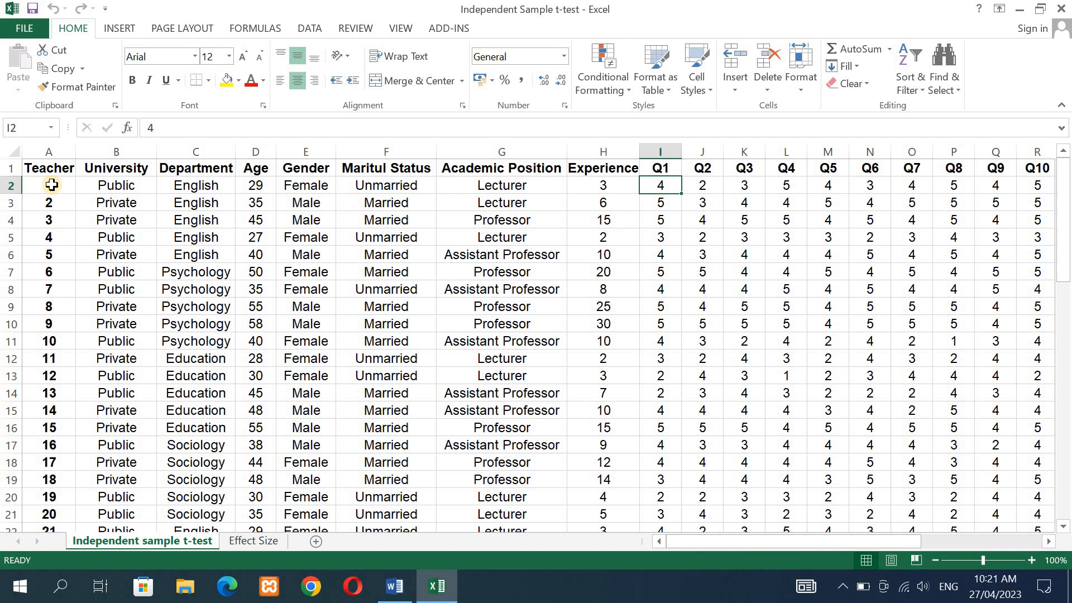
key(Right)
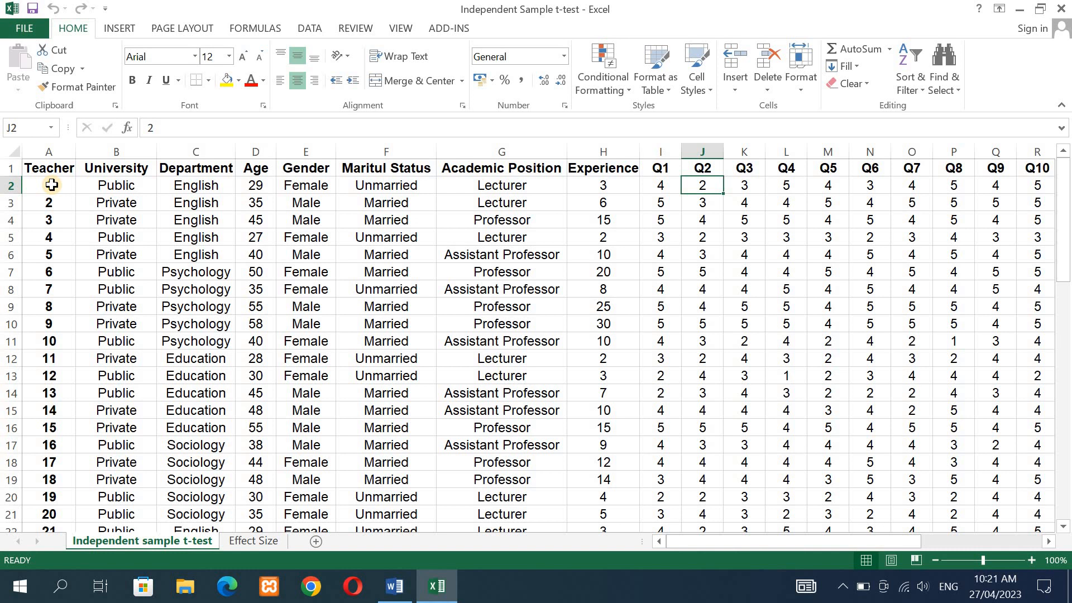
key(Right)
key(Right)
key(Right)
key(Right)
key(Right)
key(Right)
key(Right)
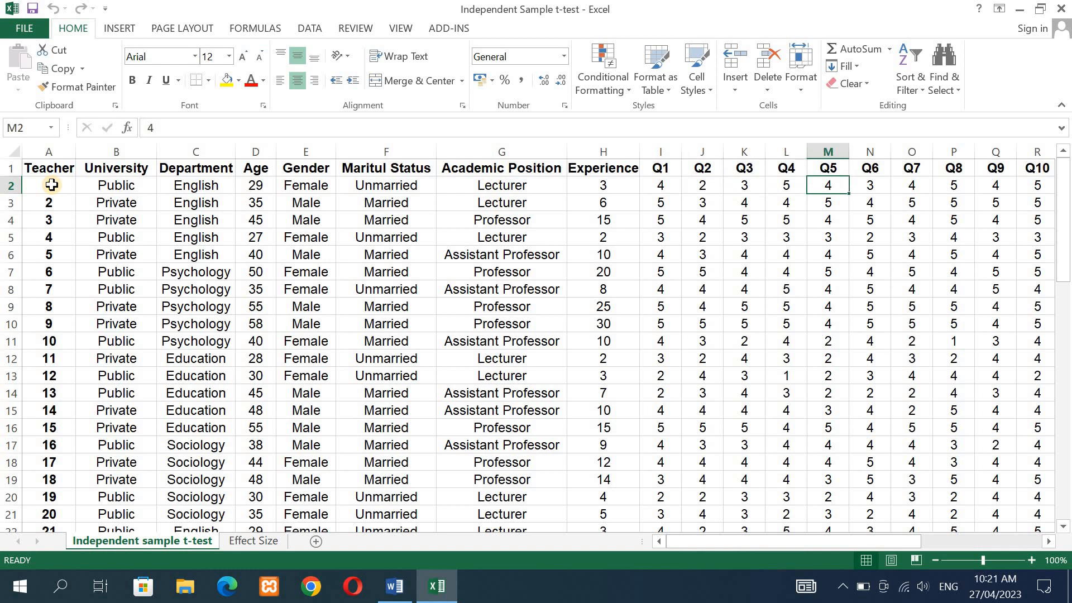
key(Right)
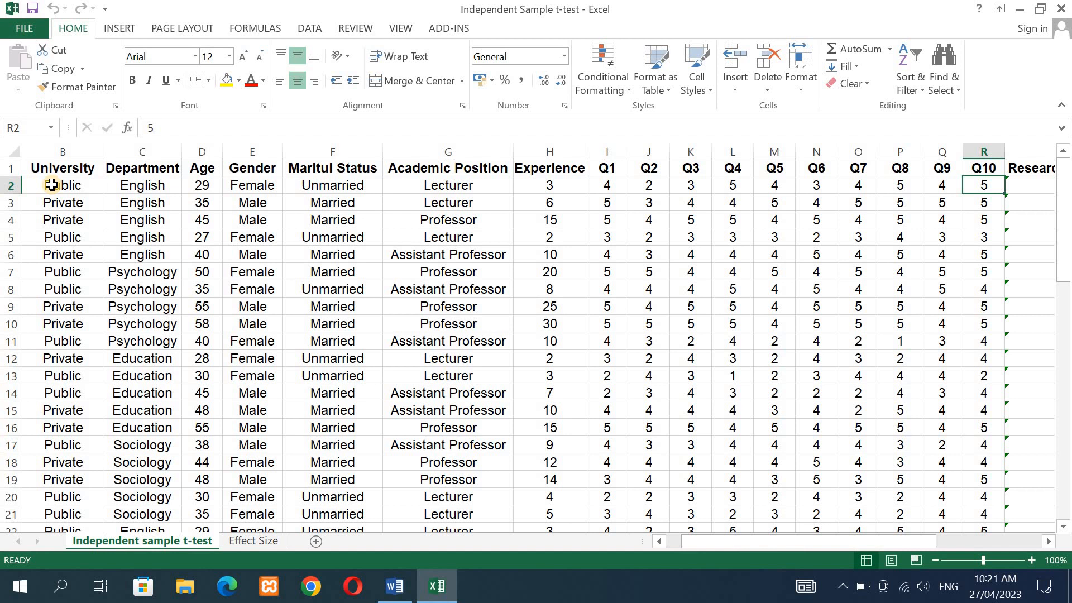
Examine the first teacher's Research Attitude score and the answers to Q11 through Q15 in row 2
key(Right)
key(Right)
key(Right)
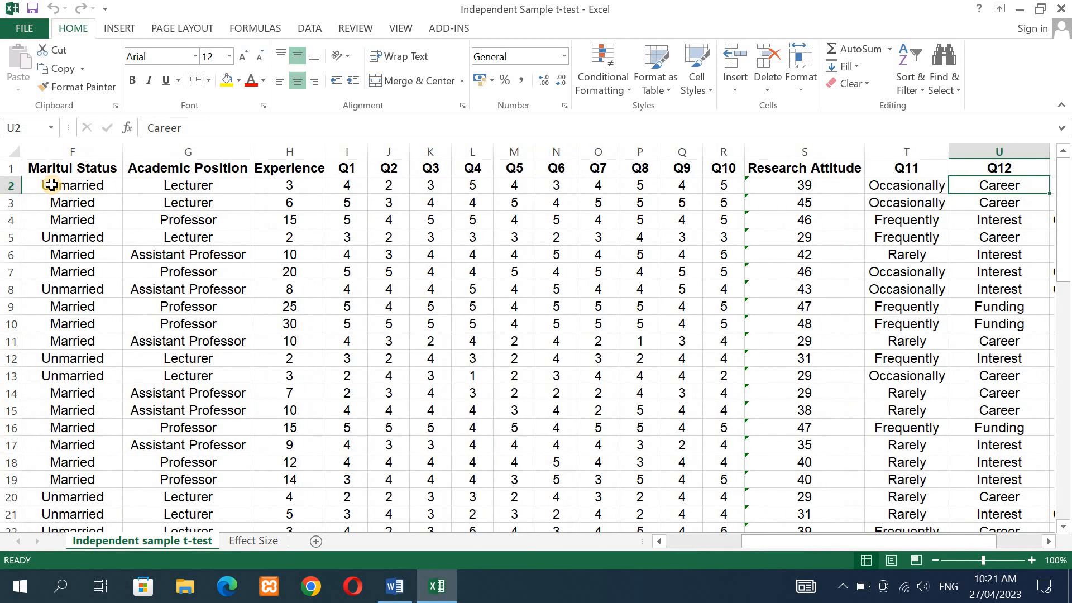
key(Left)
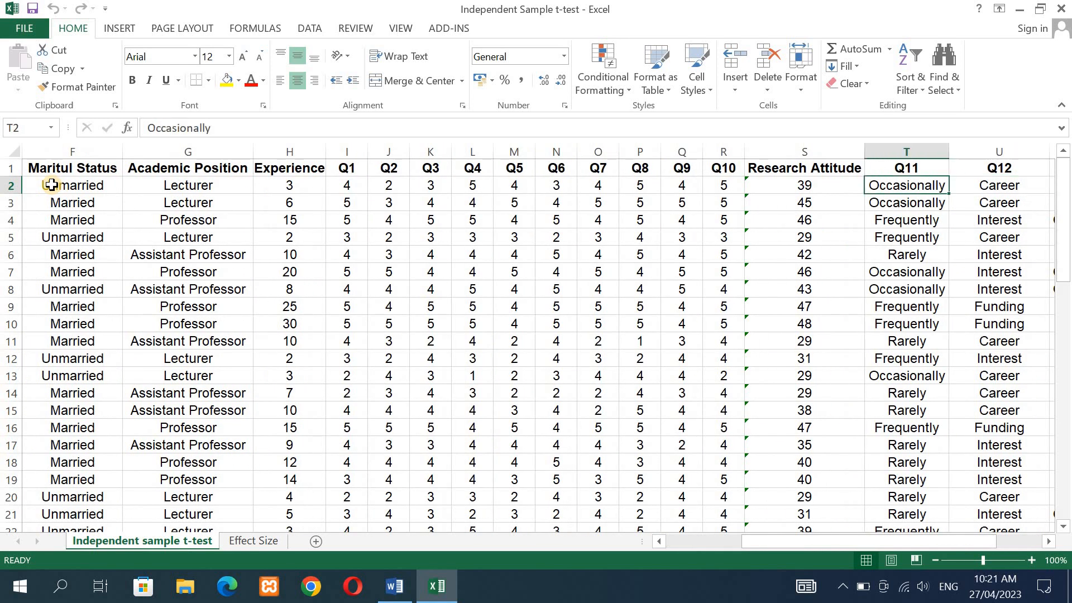
key(Right)
key(Right)
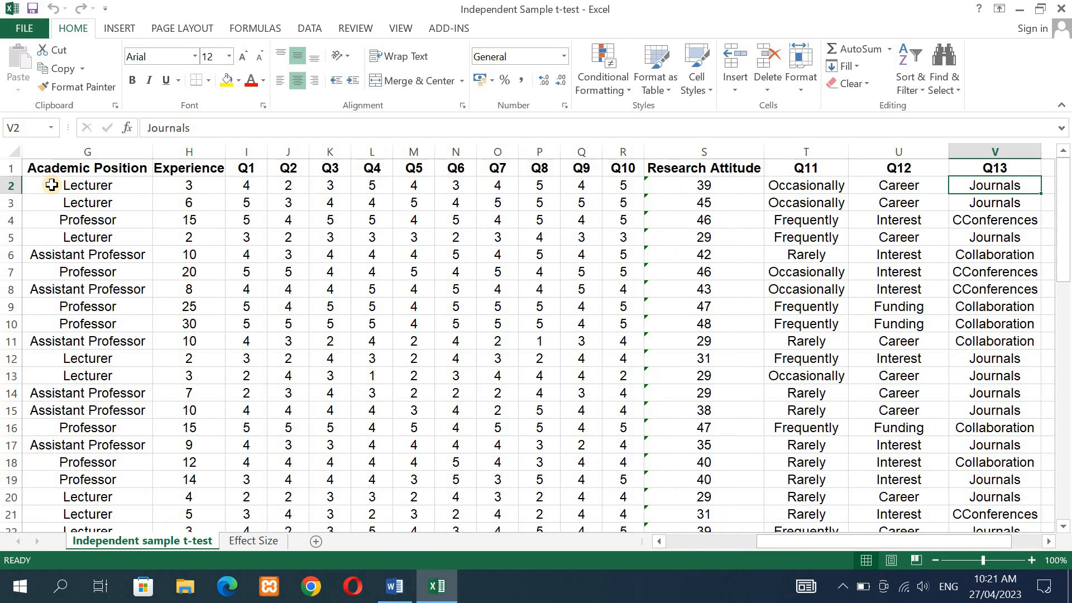
key(Right)
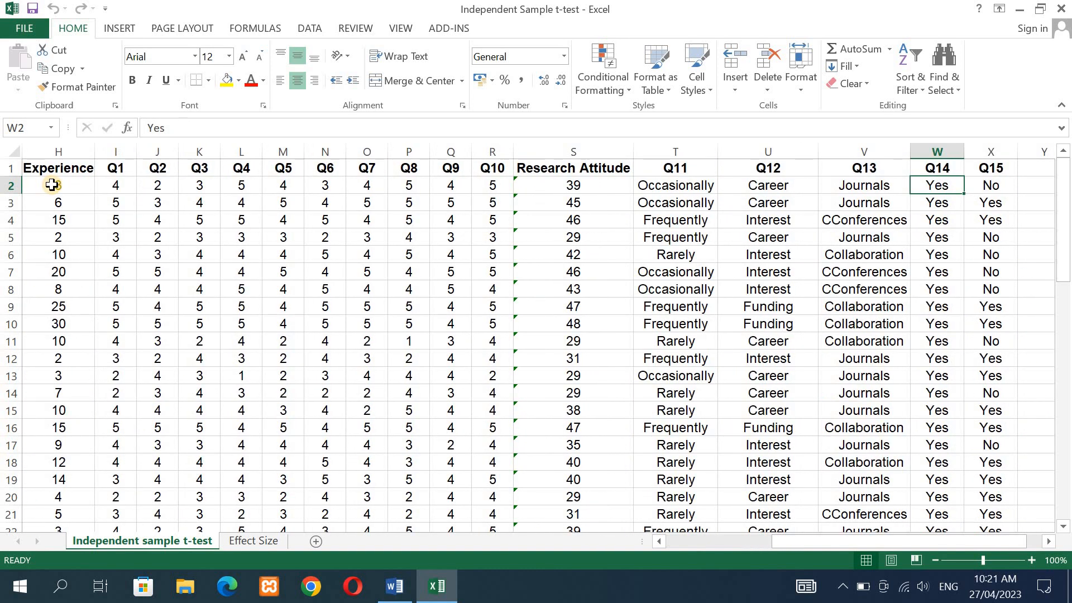
key(Right)
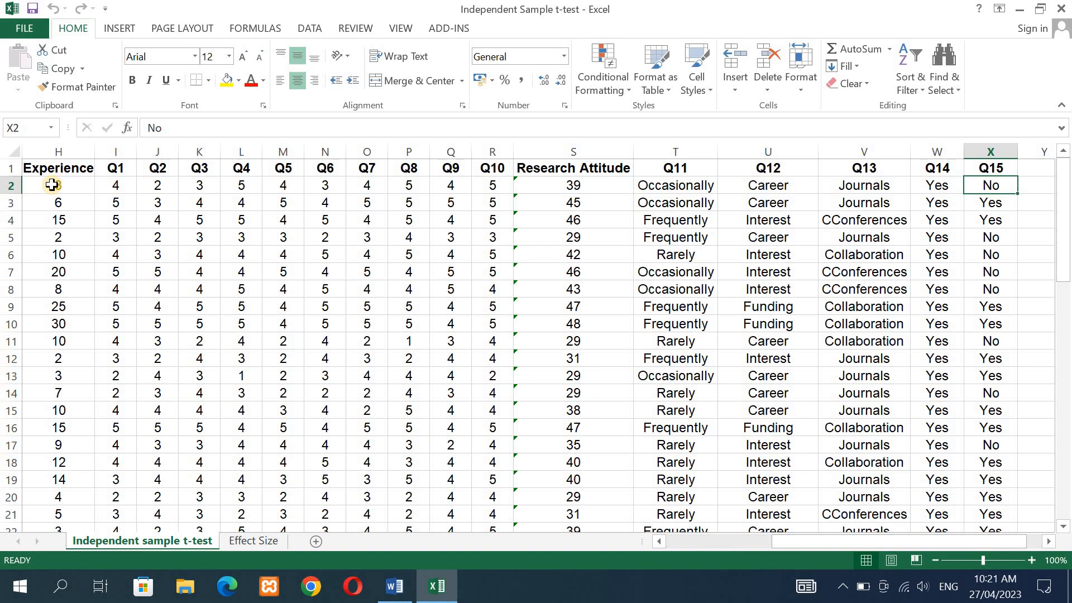
Go back along row 2 from the first teacher's Q15 answer to the Q1 rating in cell I2
key(Left)
key(Left)
key(Left)
key(Left)
key(Left)
key(Left)
key(Left)
key(Left)
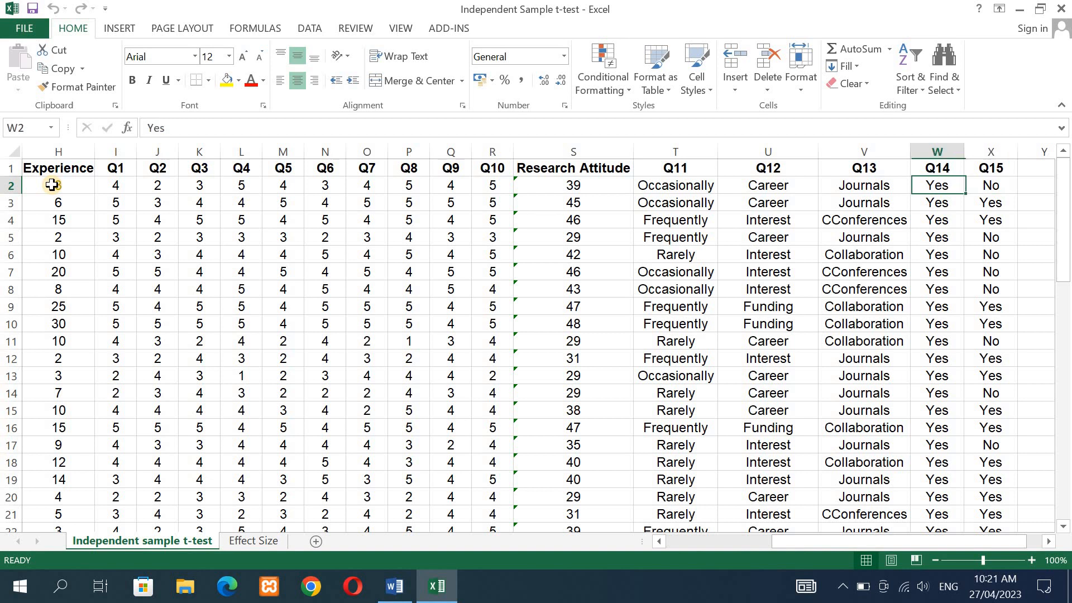
key(Left)
key(Left)
key(Left)
key(Left)
key(Left)
key(Left)
key(Left)
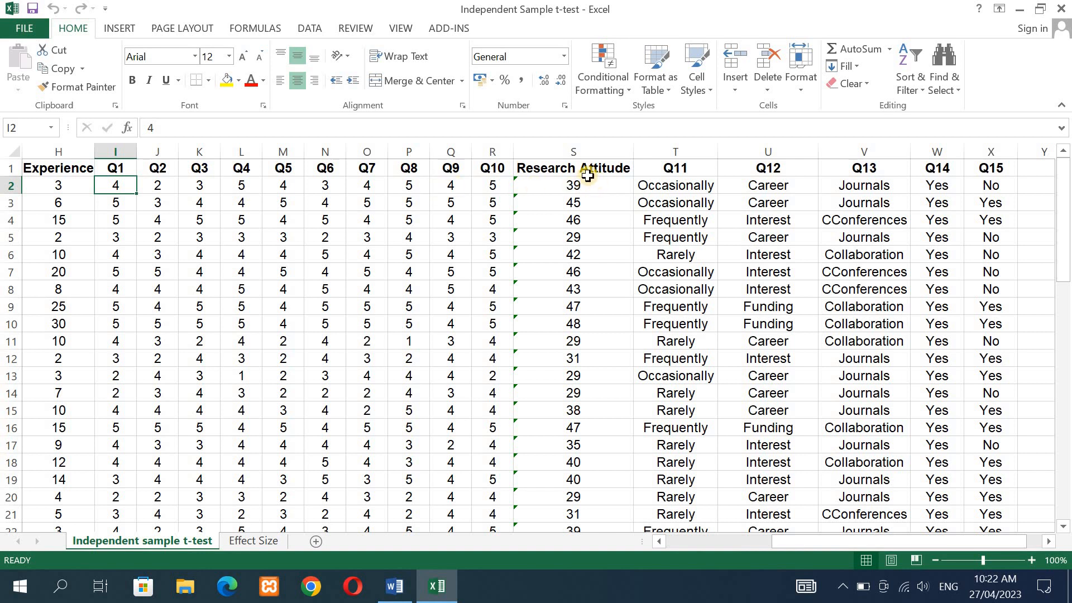
Clear all existing Research Attitude scores in column S from S2 down, keeping the header
click(573, 187)
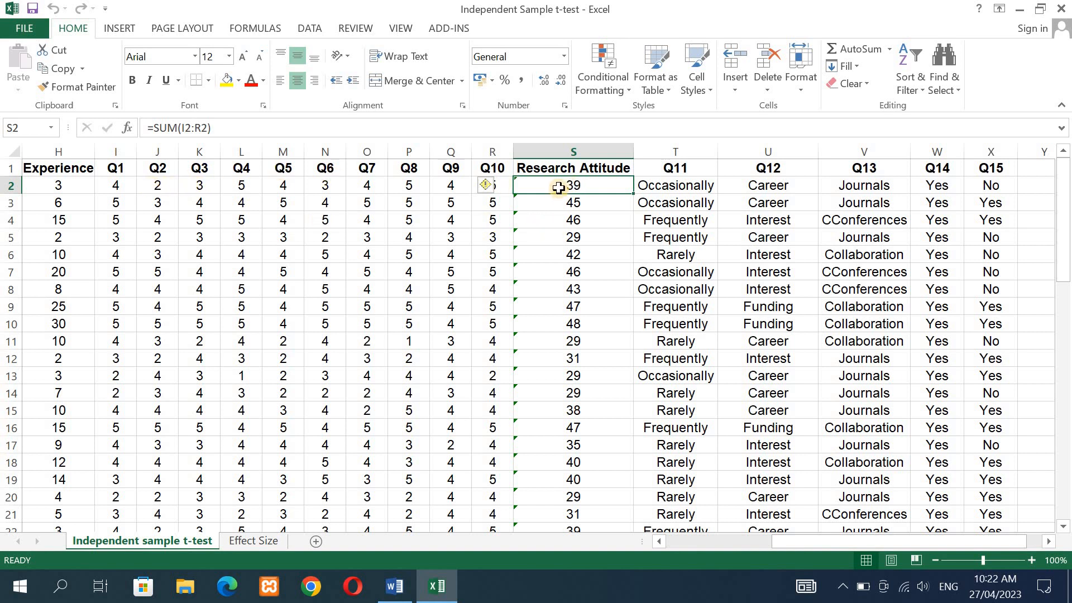
drag(559, 186, 581, 464)
key(Delete)
scroll(581, 464, up, 15)
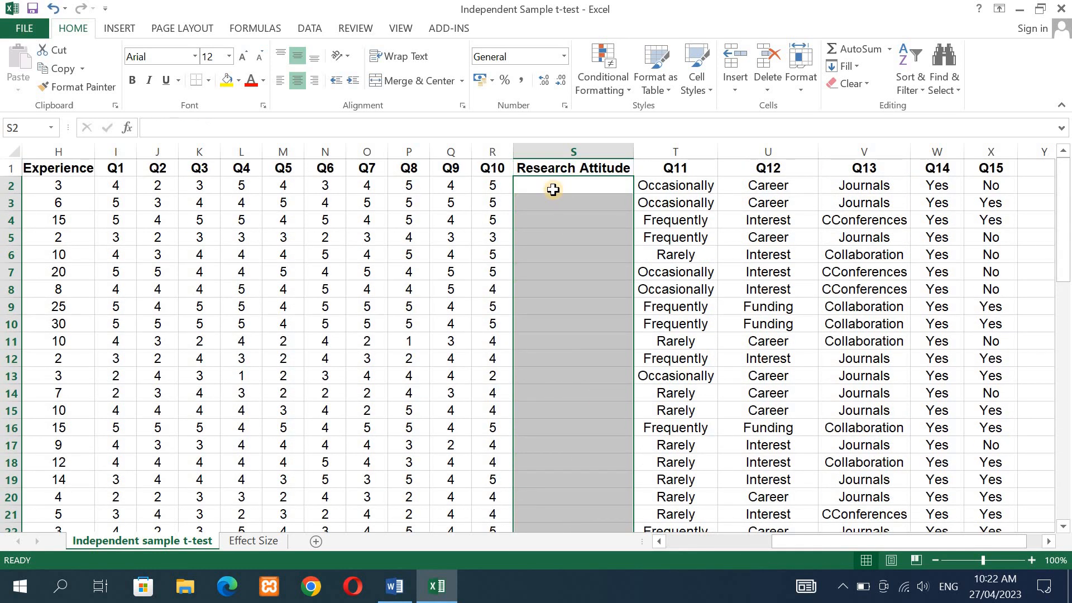
Enter =SUM(I2:R2) in cell S2 to total the first teacher's Q1 to Q10 ratings
click(552, 190)
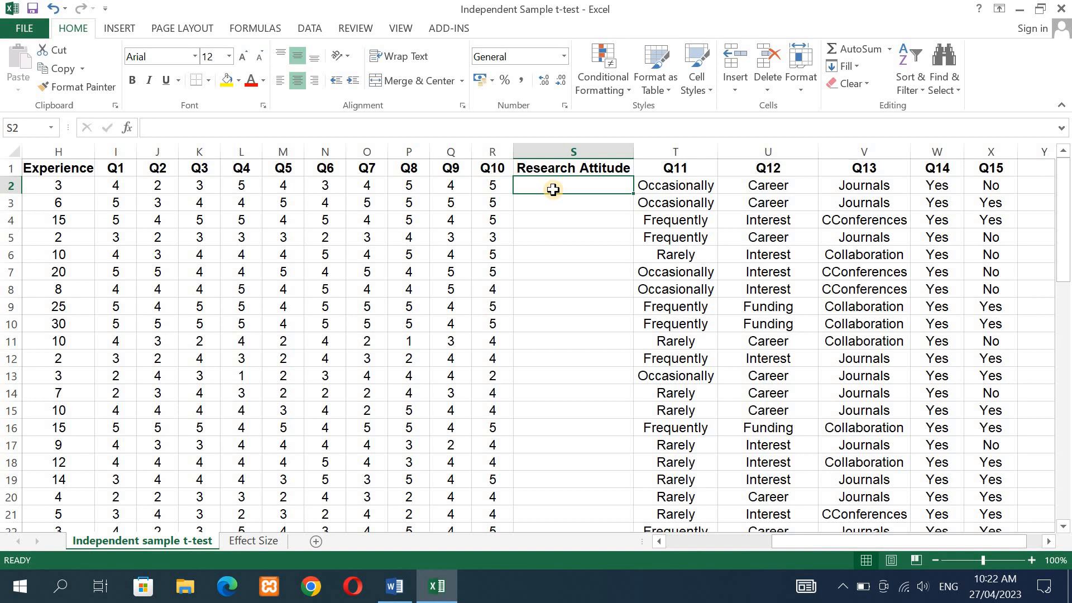
text(=)
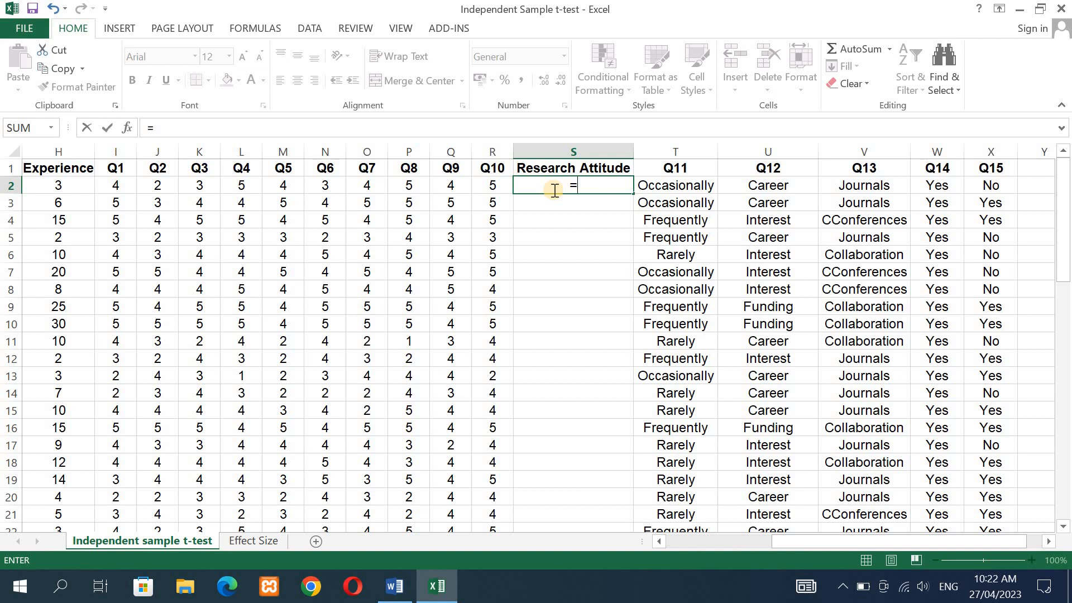
text(su)
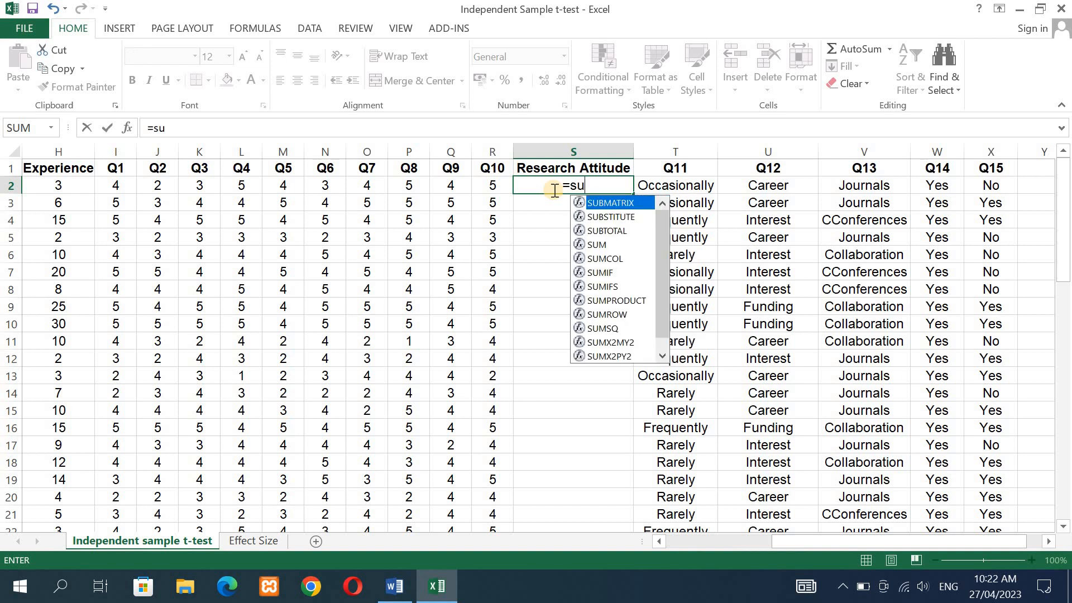
text(m)
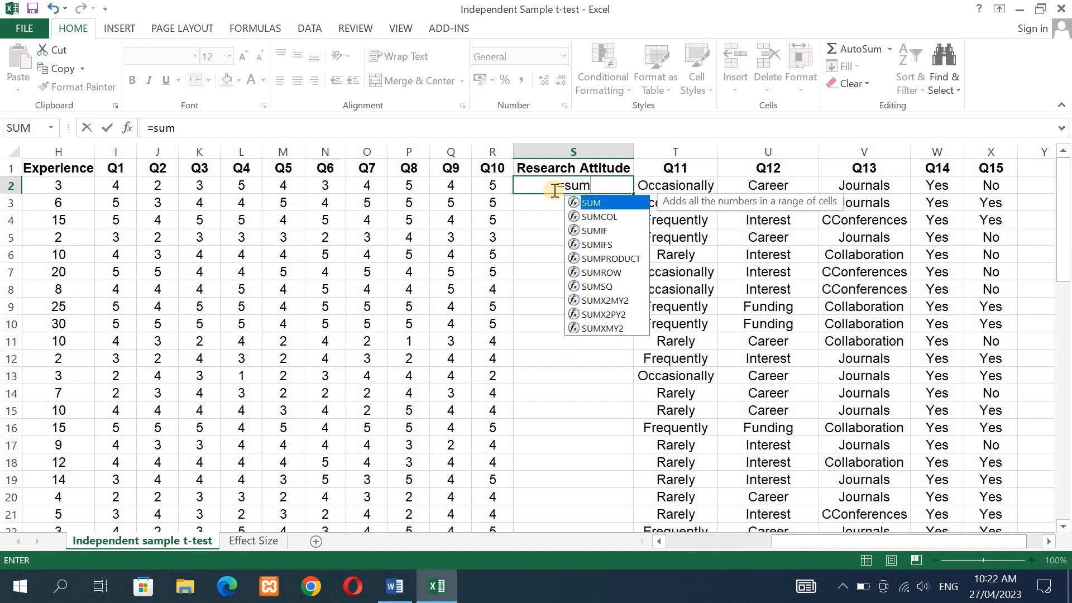
double_click(611, 203)
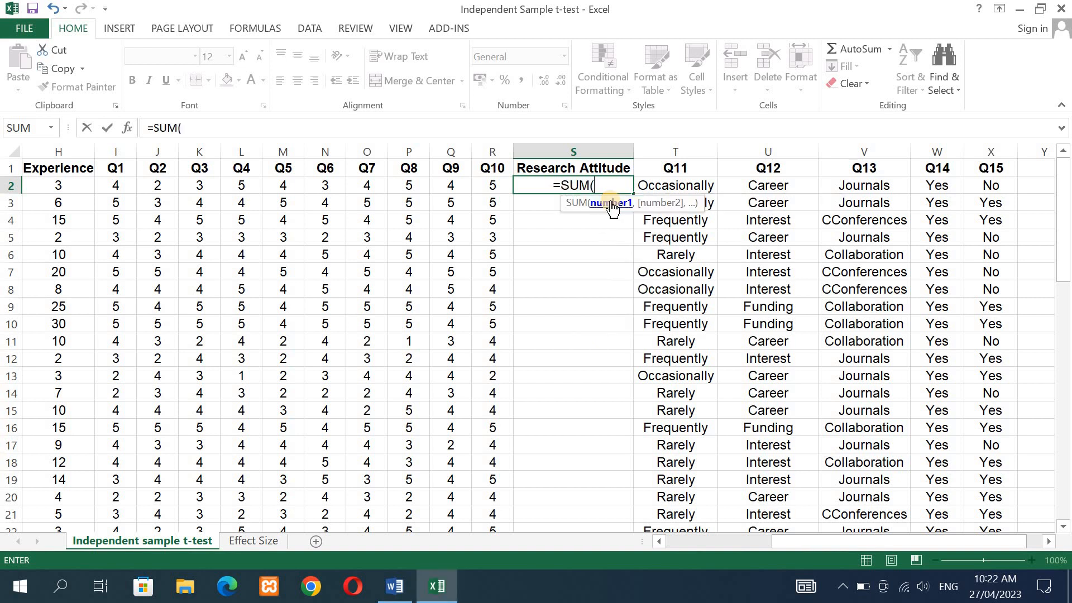
click(116, 186)
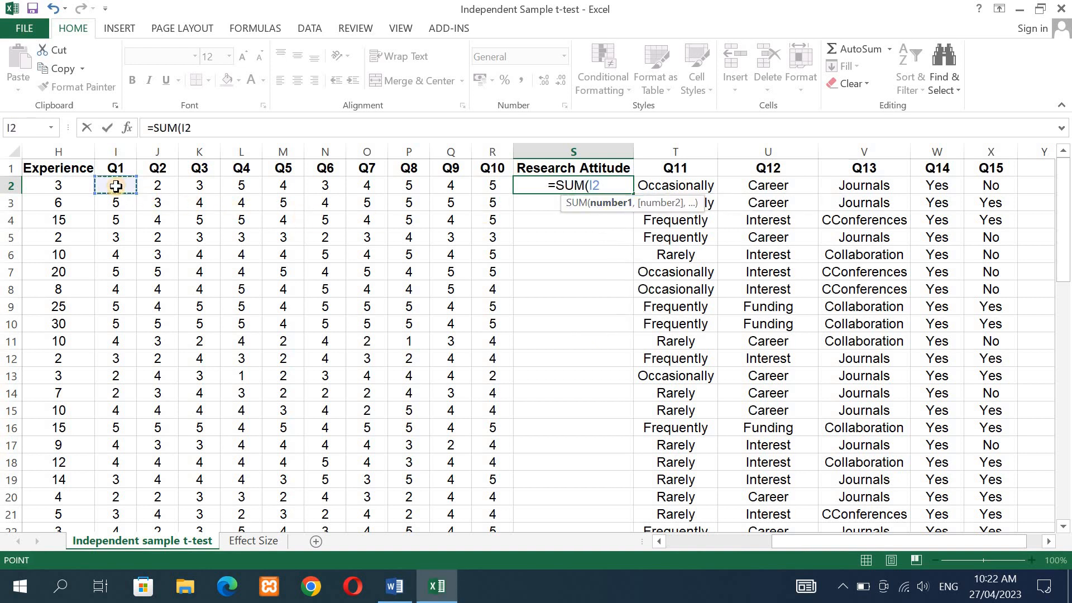
drag(189, 190, 476, 187)
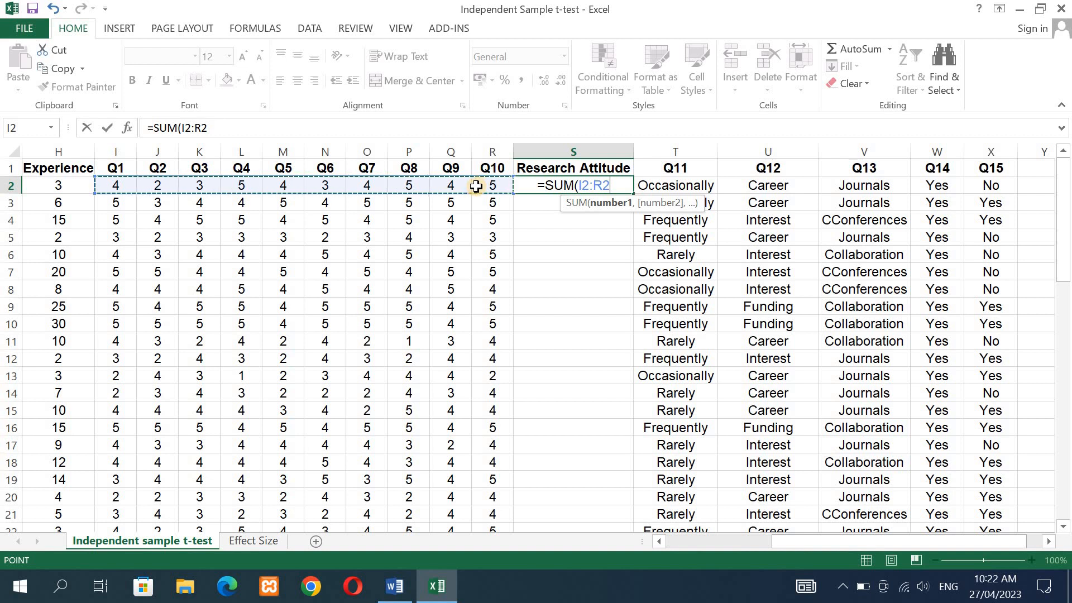
text())
key(Return)
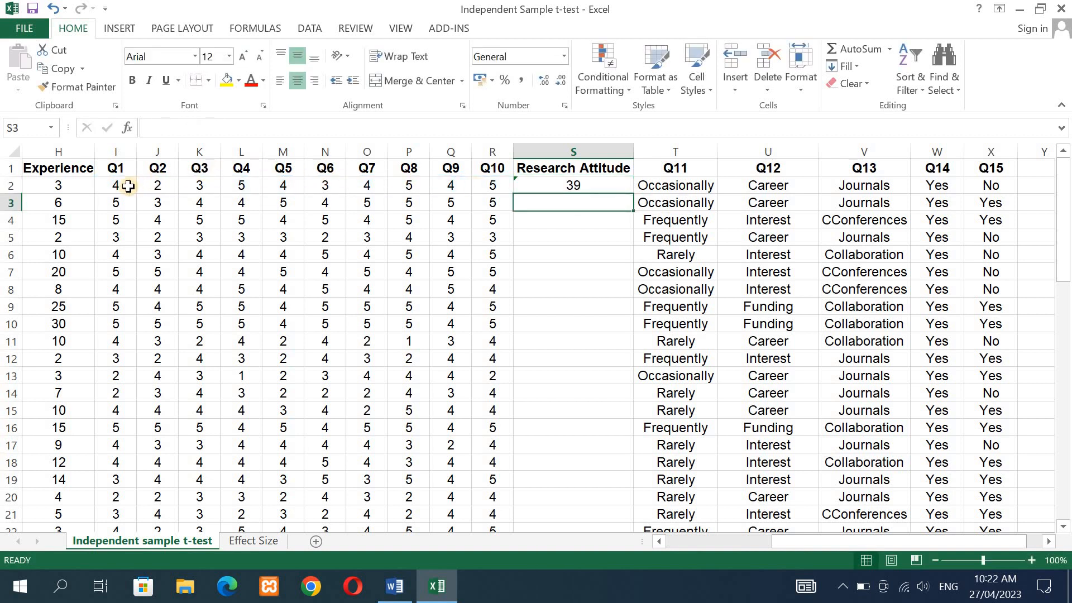
Fill the Research Attitude sum formula from S2 down to S61 for all teachers
click(565, 187)
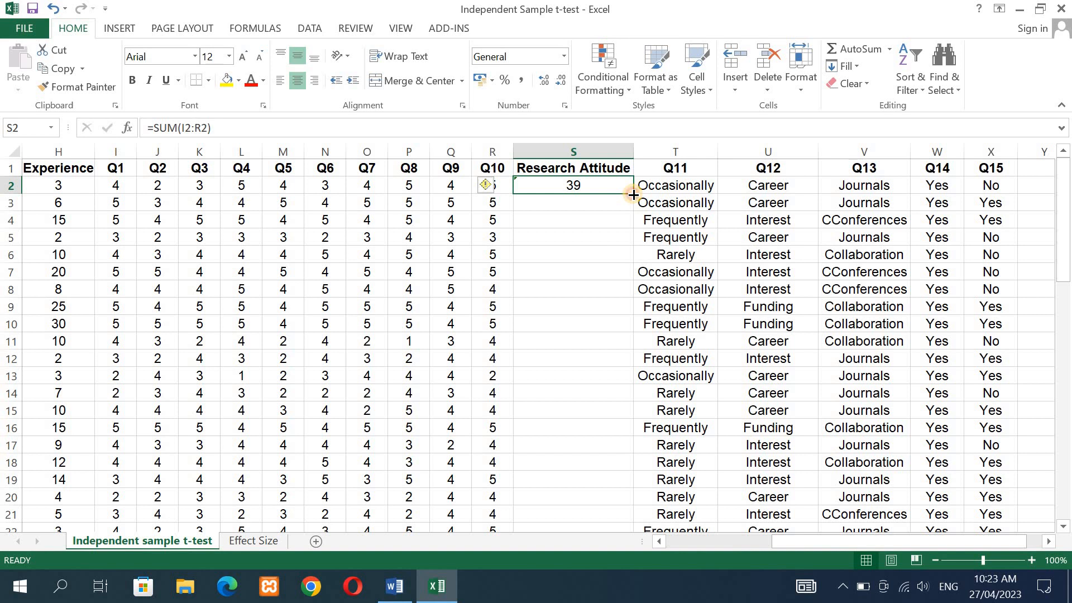
mouse_move(634, 193)
mouse_down()
mouse_move(627, 546)
mouse_move(615, 479)
mouse_move(611, 488)
mouse_up()
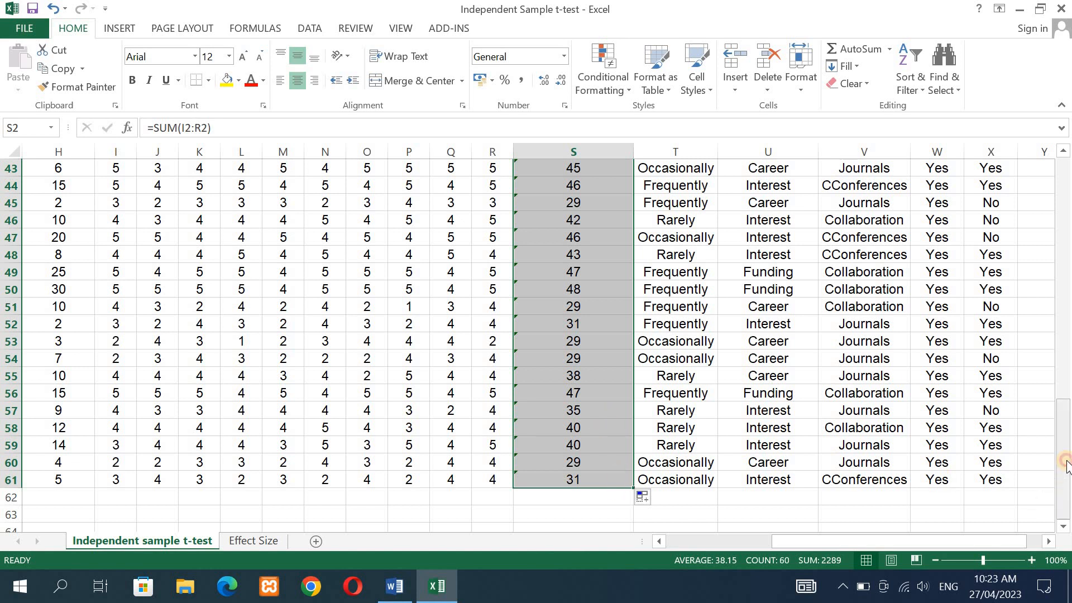
drag(1066, 464, 1063, 162)
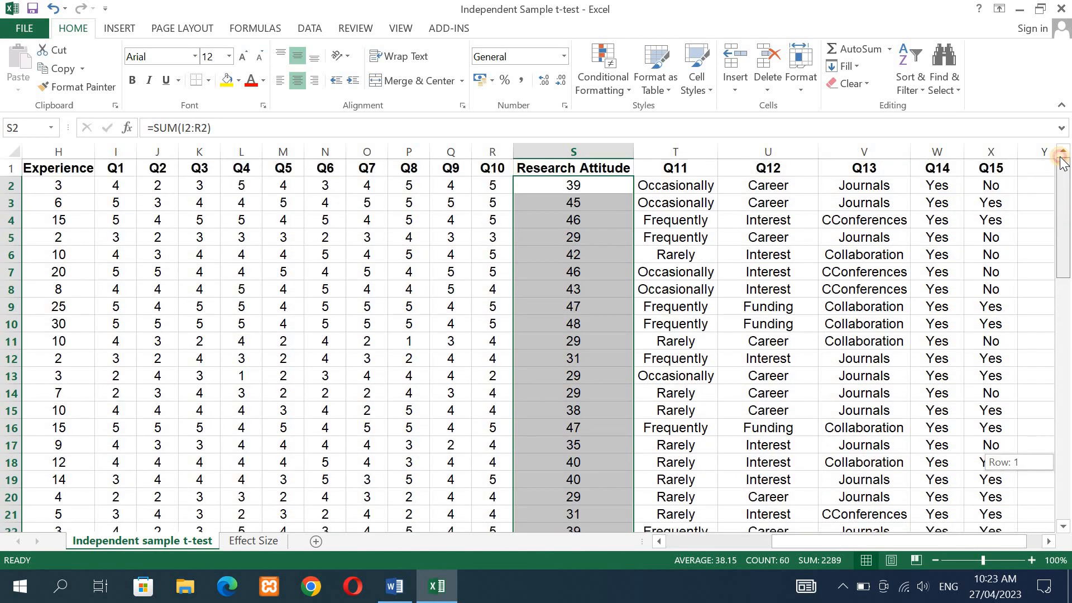
click(595, 184)
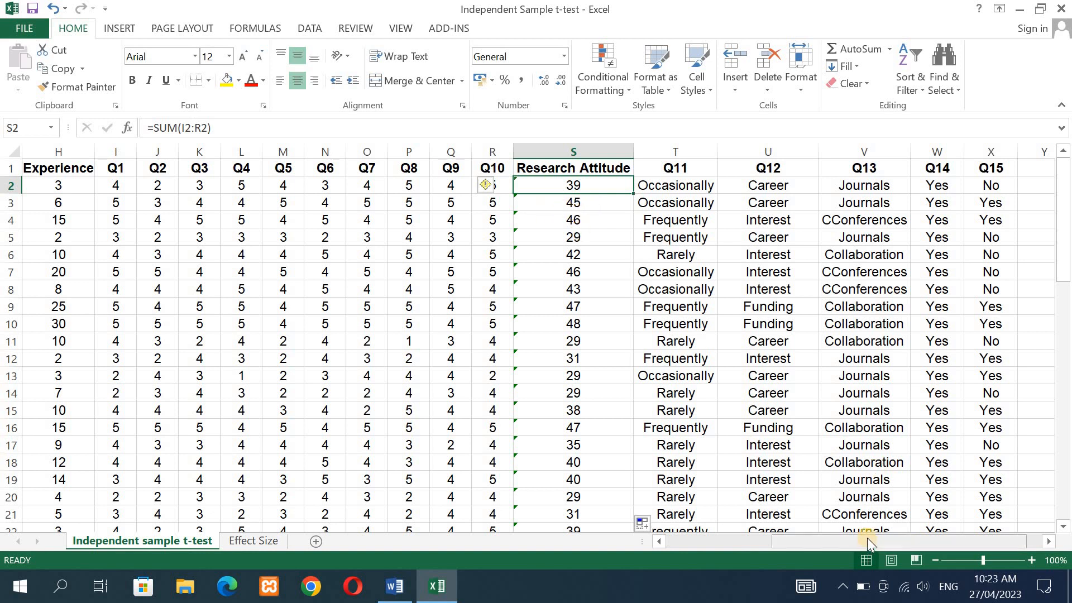
drag(866, 538, 689, 544)
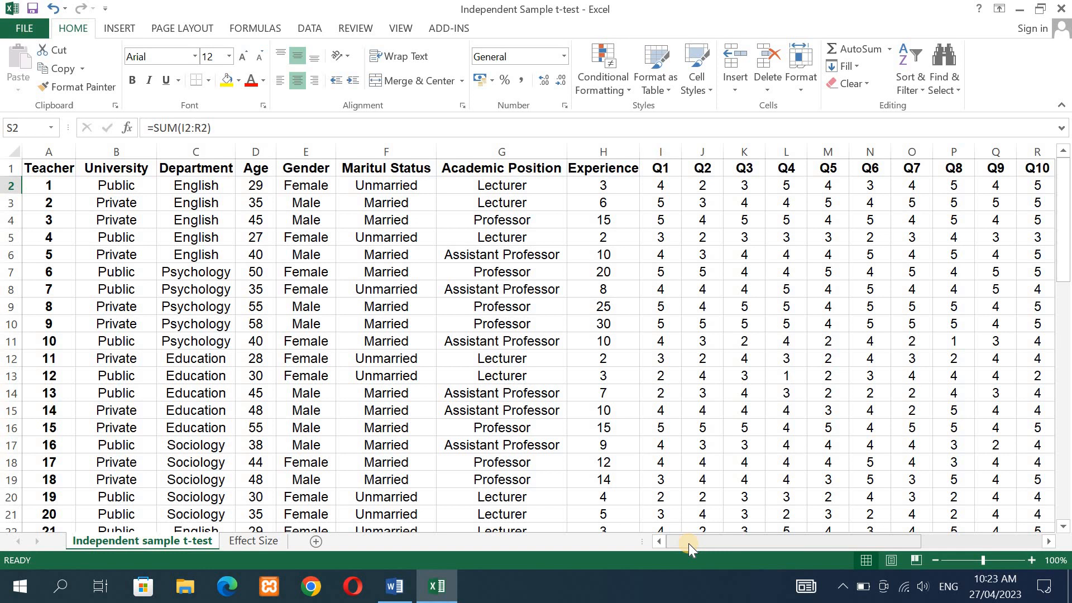
Switch to the Word document and highlight in green the H0 and H1 hypotheses on public and private university teachers
click(399, 583)
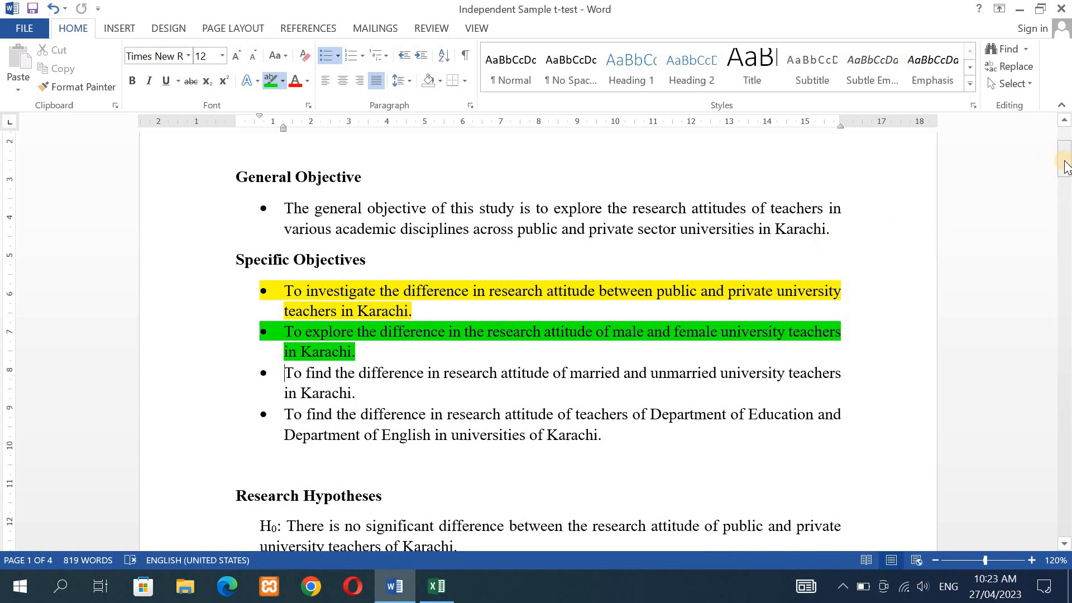
drag(1066, 166, 1065, 187)
click(278, 309)
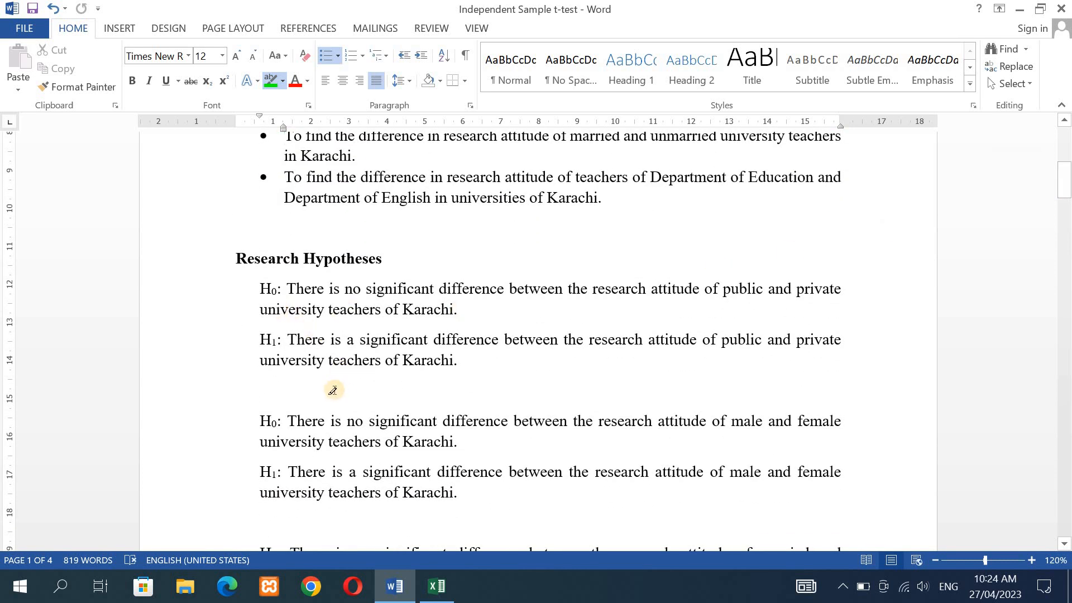
click(283, 81)
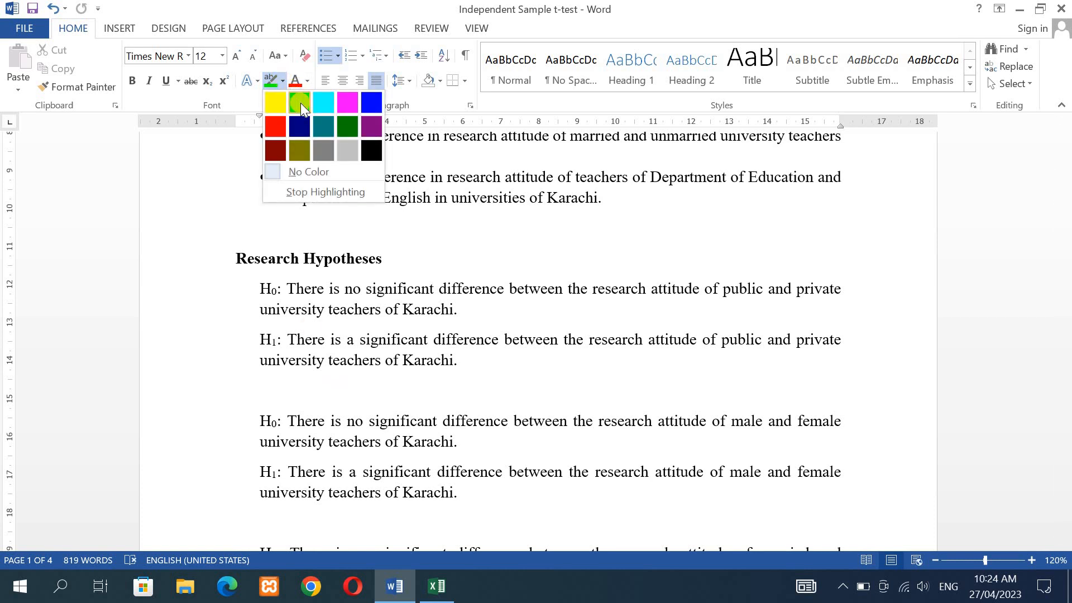
click(300, 103)
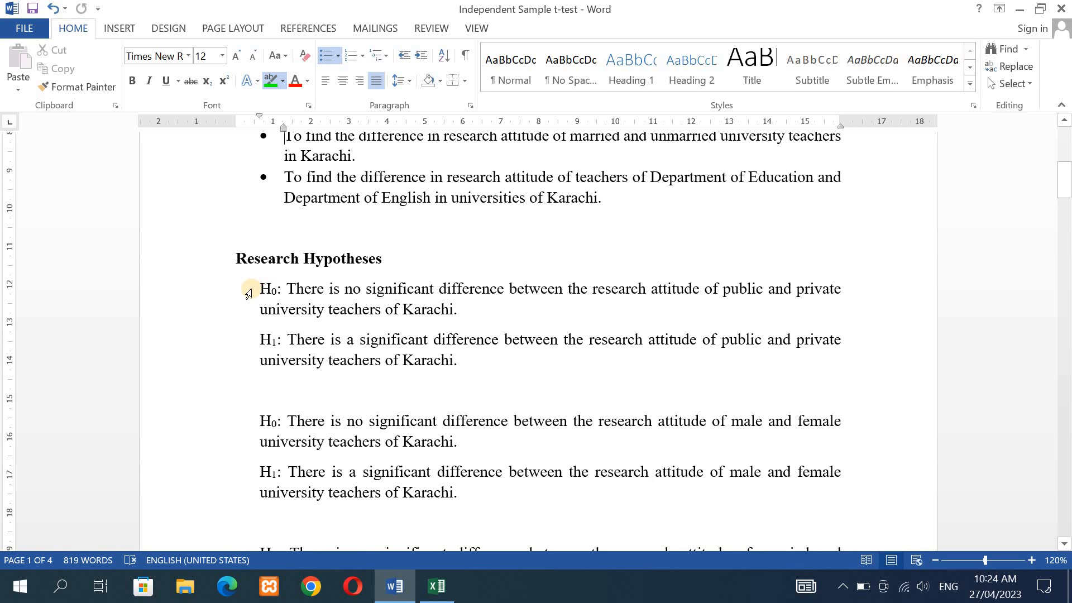
drag(260, 289, 466, 366)
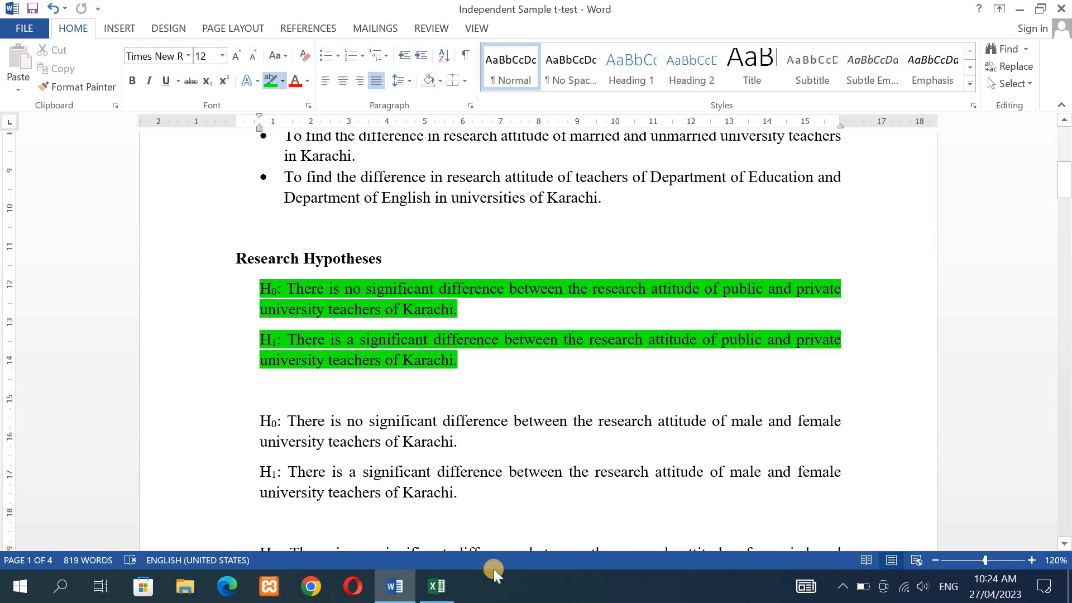
Switch back to the Excel workbook and sort the data by University from Z to A
click(444, 587)
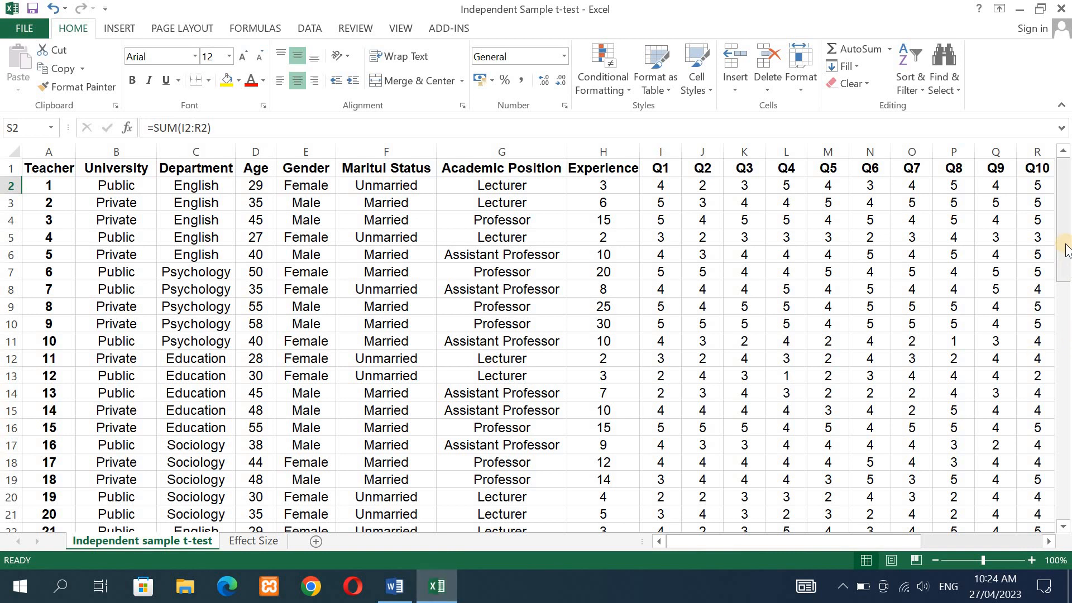
click(112, 185)
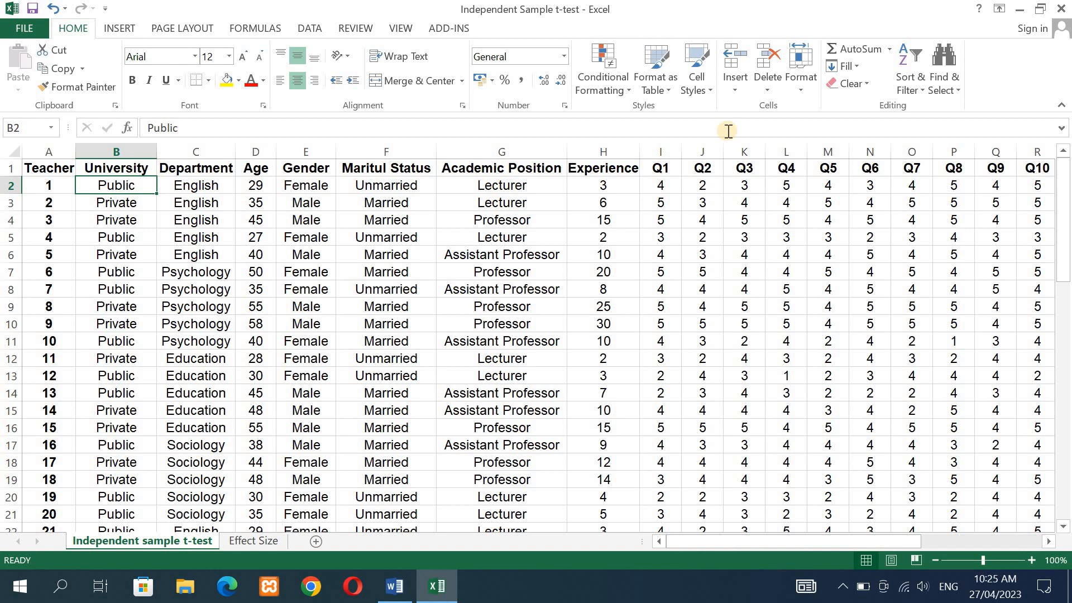
click(923, 91)
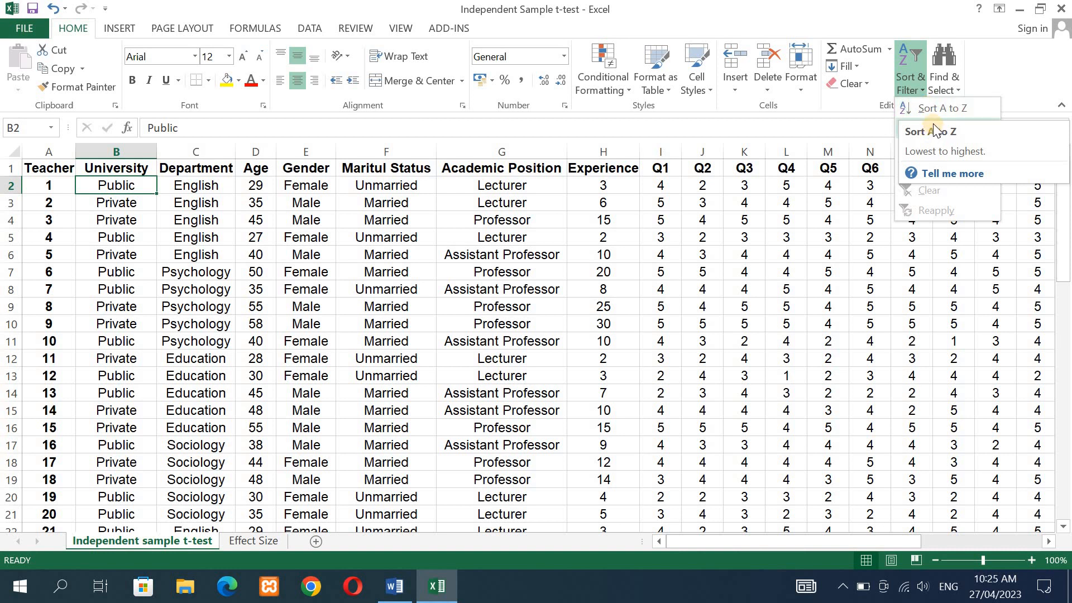
click(826, 124)
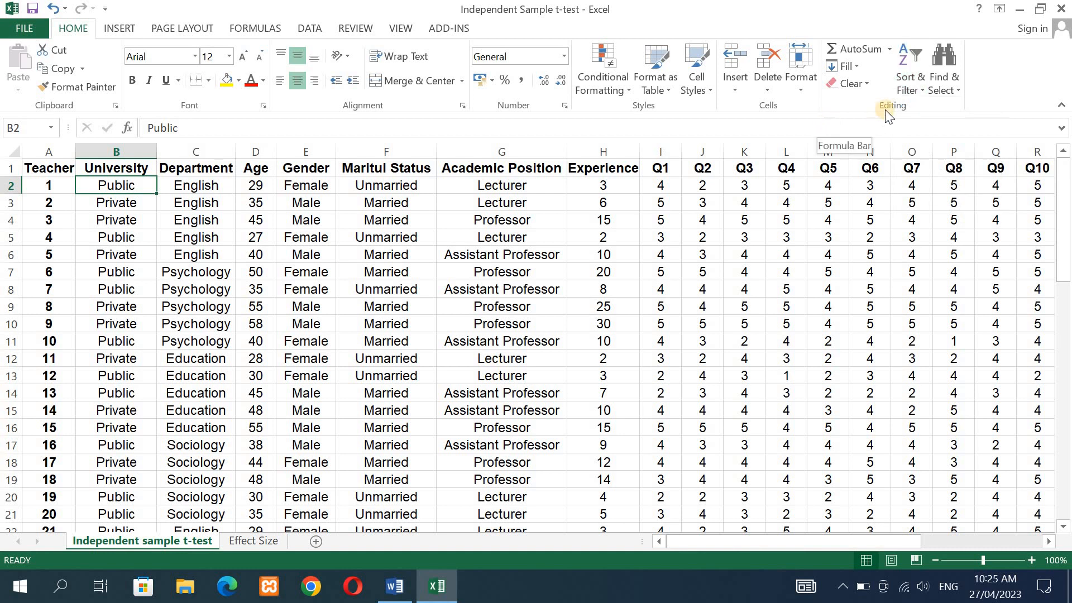
click(918, 85)
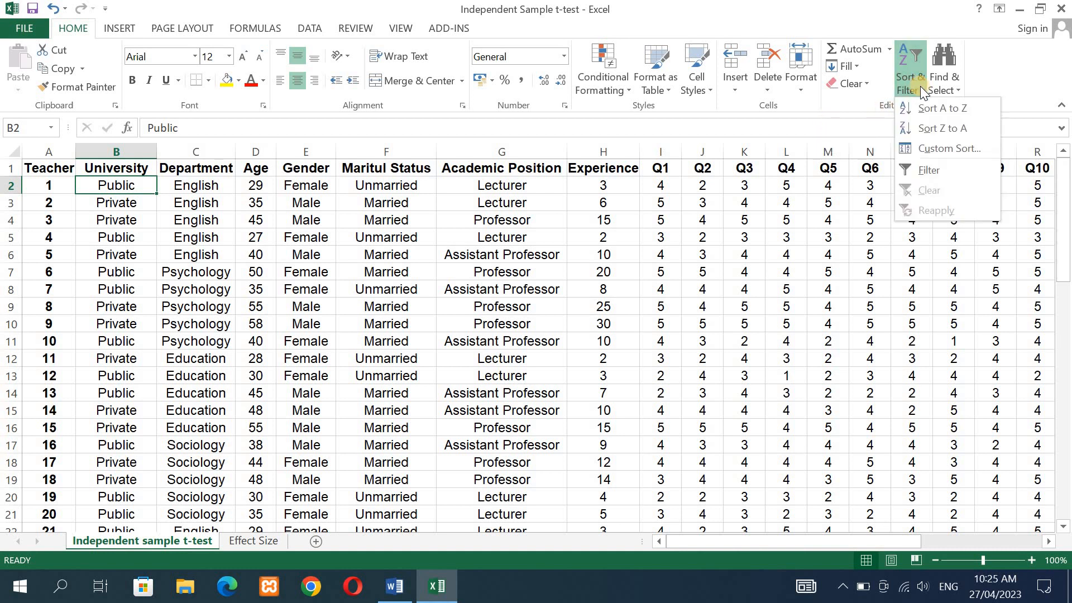
click(941, 133)
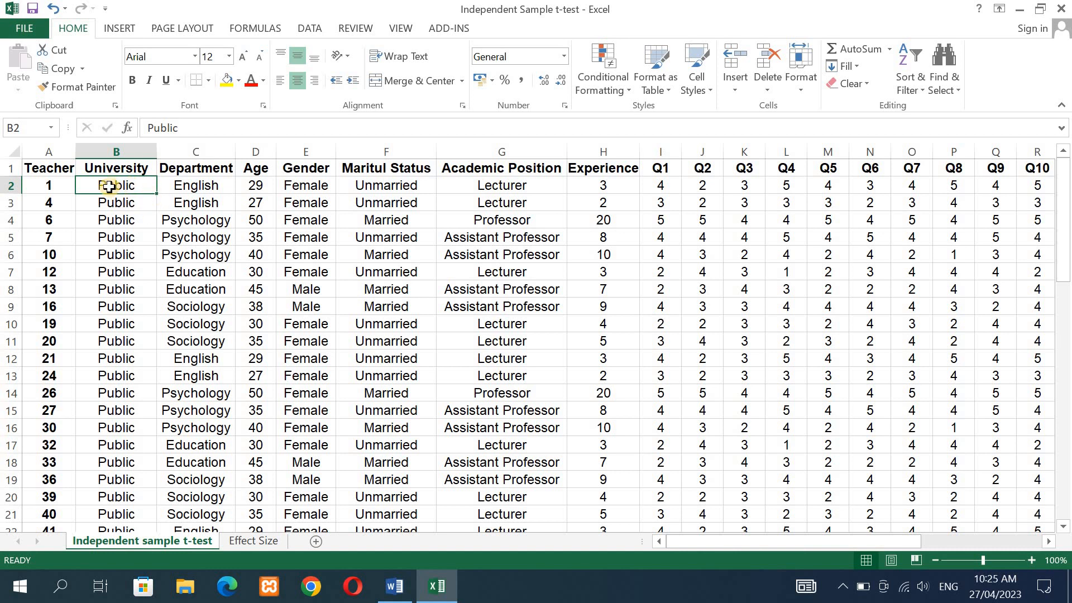
Copy the public university teachers' Research Attitude scores in S2:S31
drag(792, 541, 832, 541)
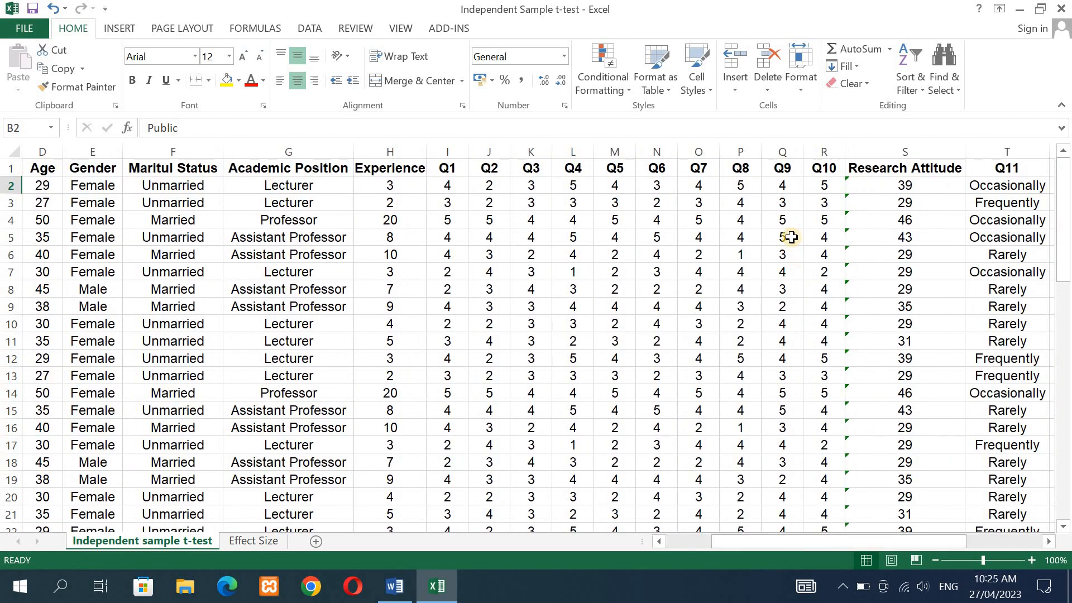
click(895, 186)
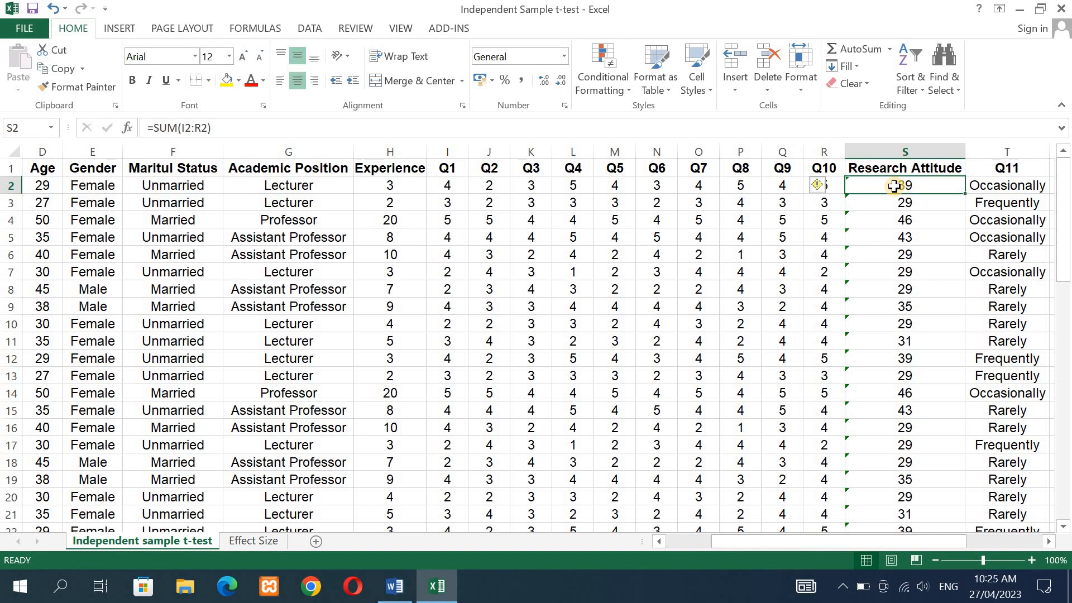
drag(895, 186, 906, 354)
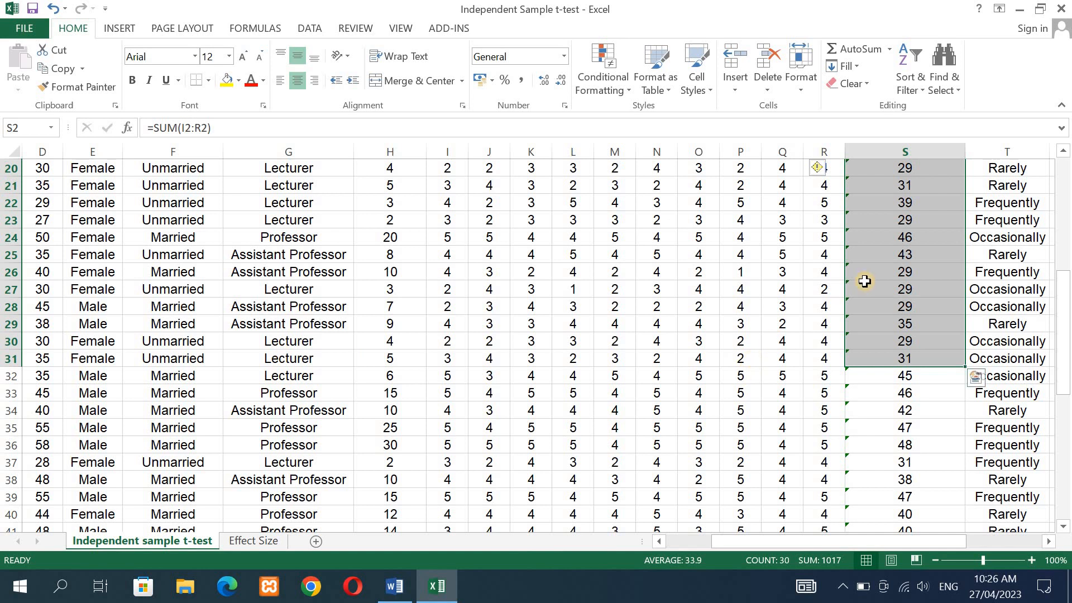
drag(771, 541, 800, 532)
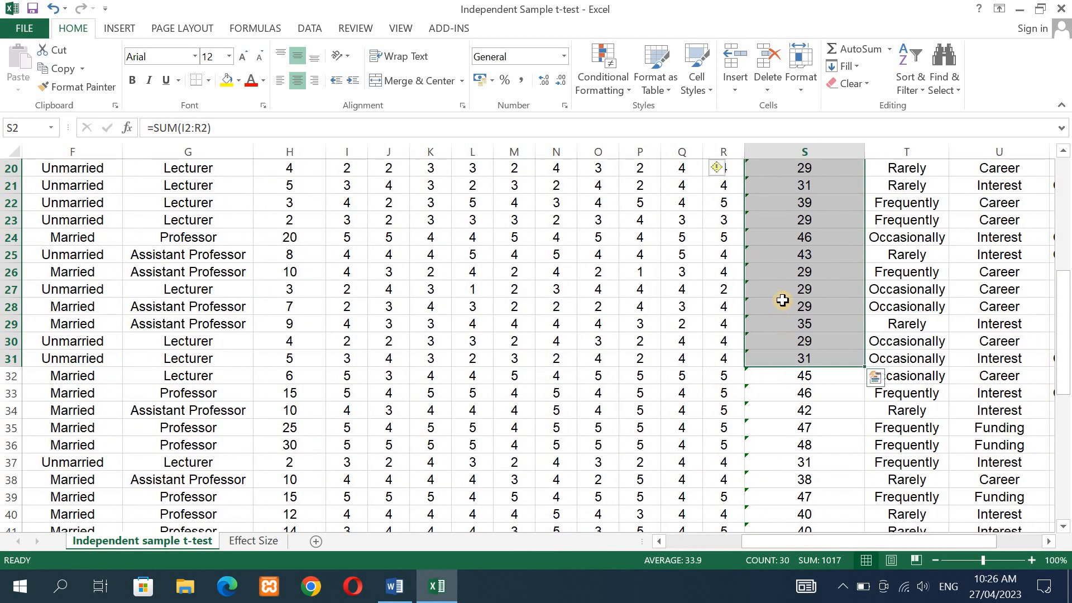
right_click(783, 297)
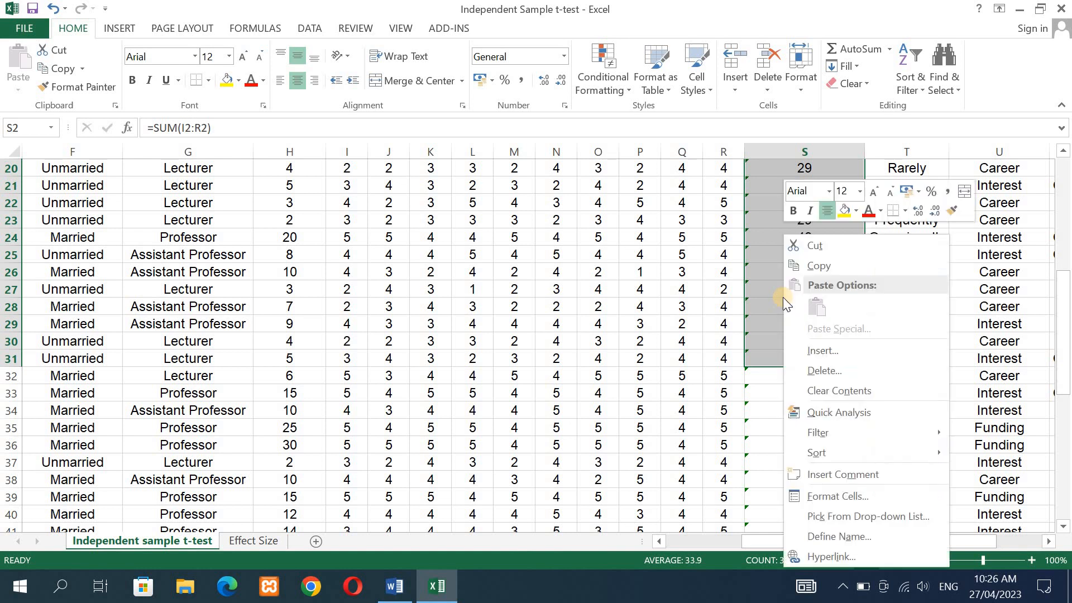
click(820, 266)
scroll(694, 303, up, 6)
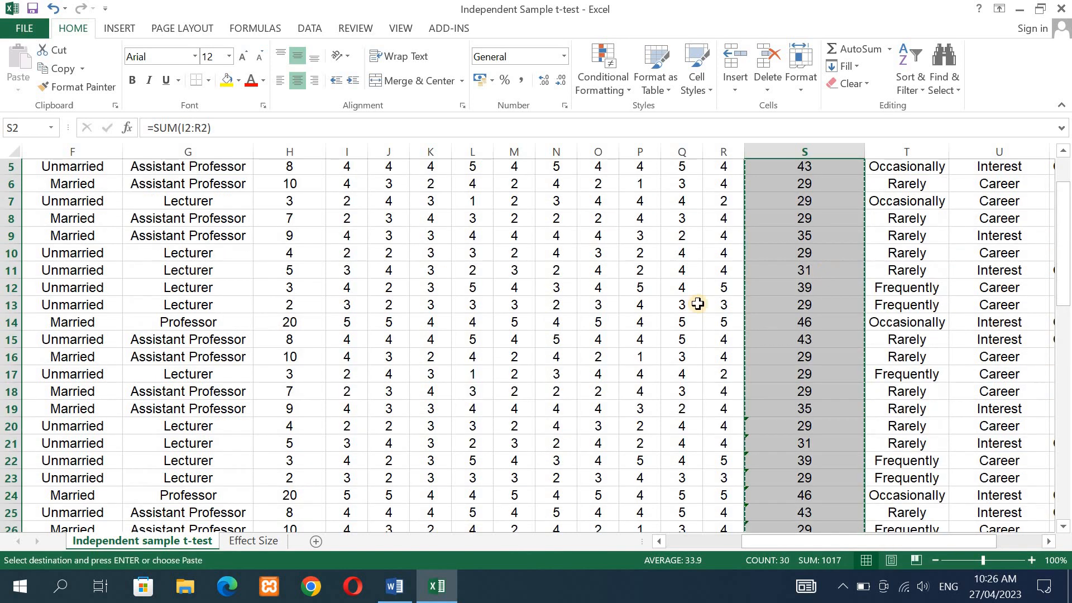
Add a new worksheet and paste the copied public university scores from A2 down as values with source formatting
click(316, 541)
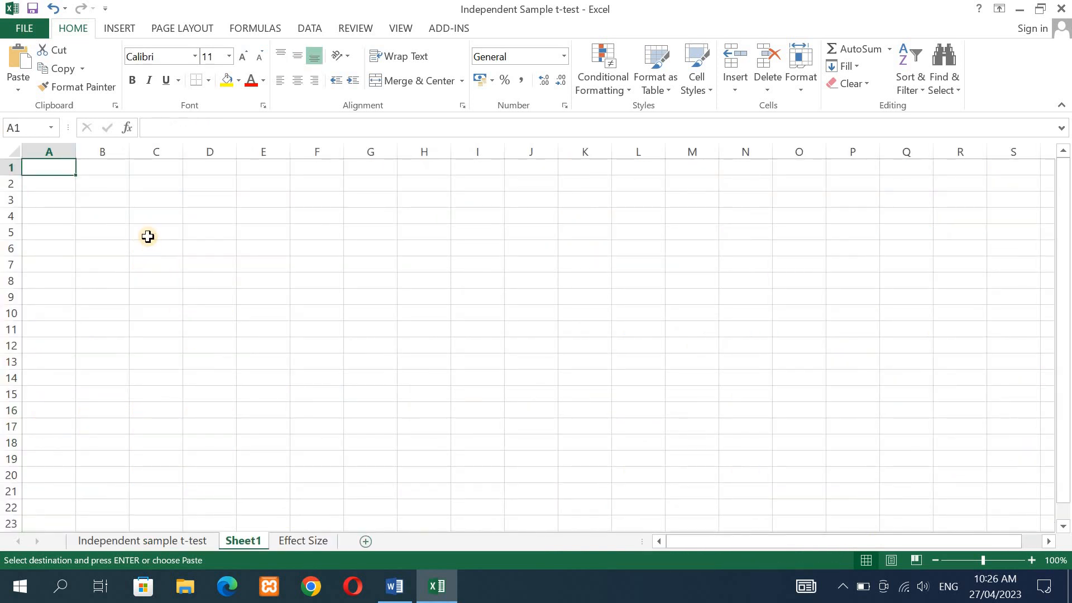
click(56, 185)
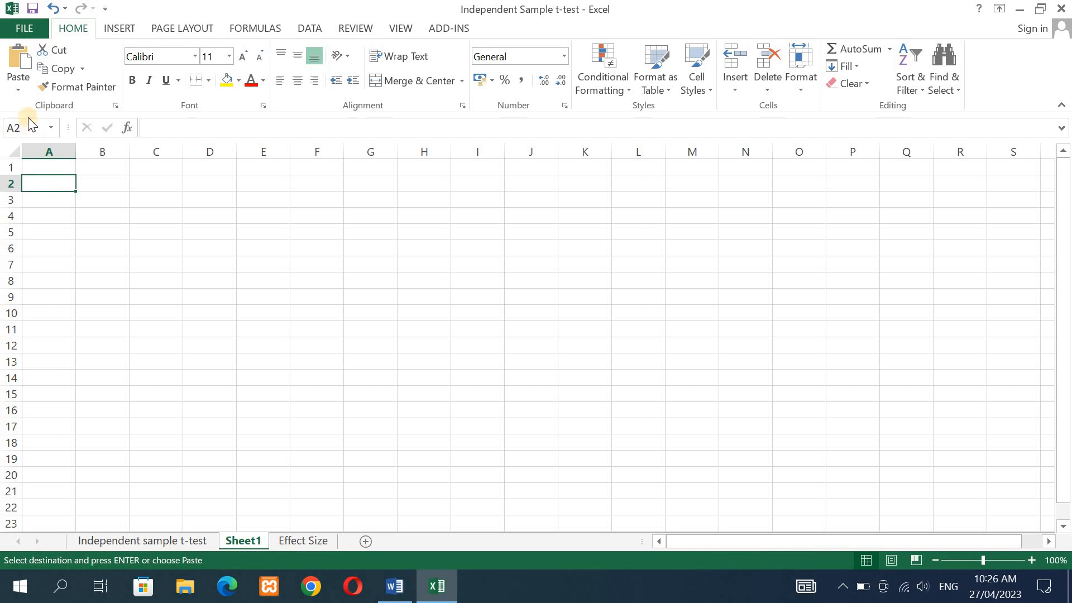
click(18, 84)
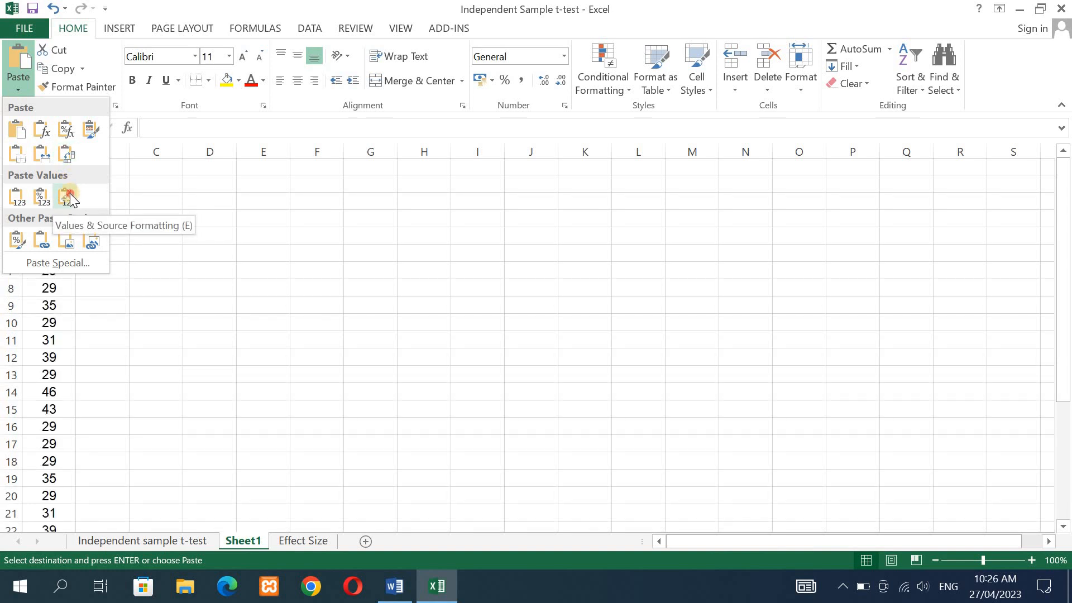
click(69, 193)
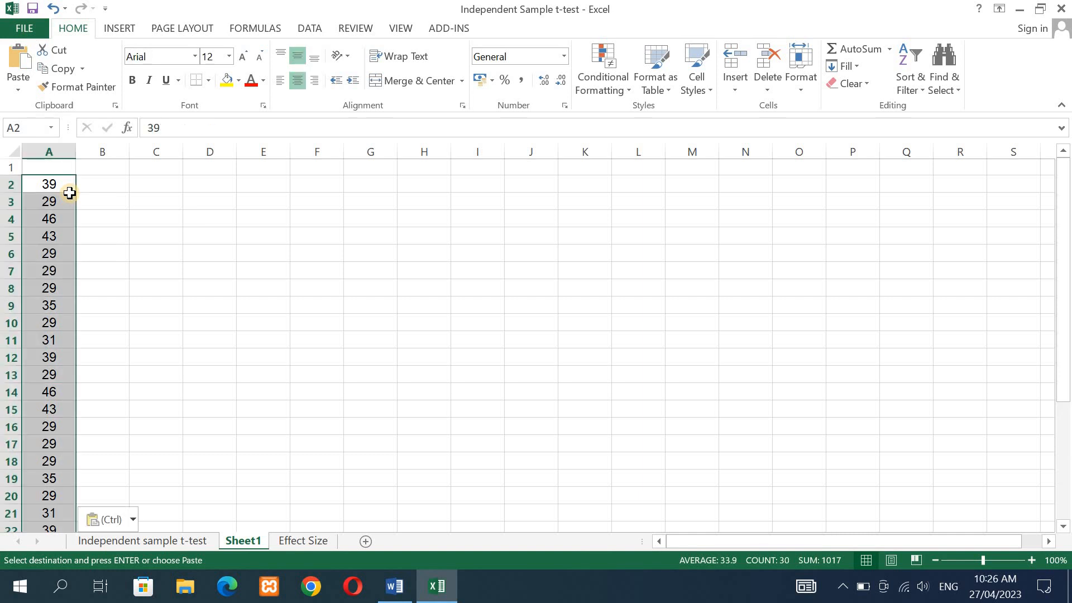
Copy the private university teachers' Research Attitude scores in S32:S61 of the Independent sample t-test sheet
click(159, 539)
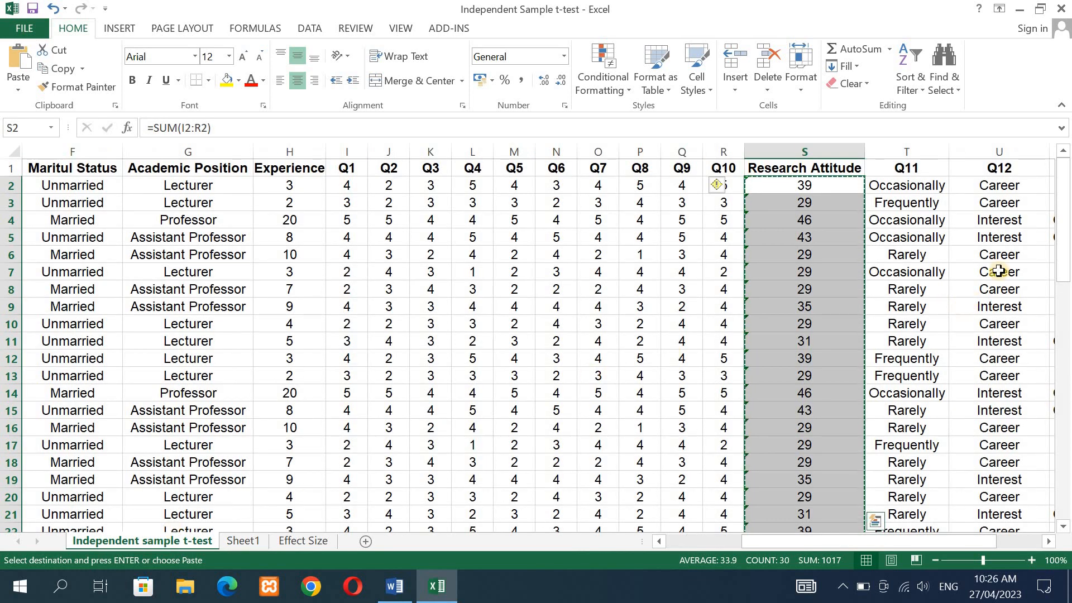
drag(1066, 248, 1067, 358)
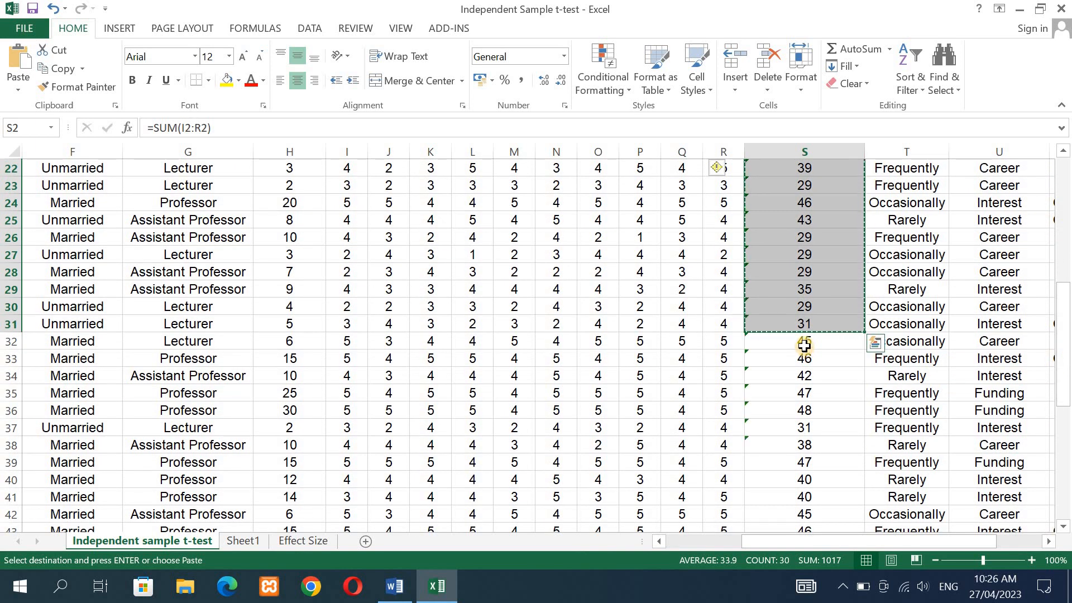
click(804, 344)
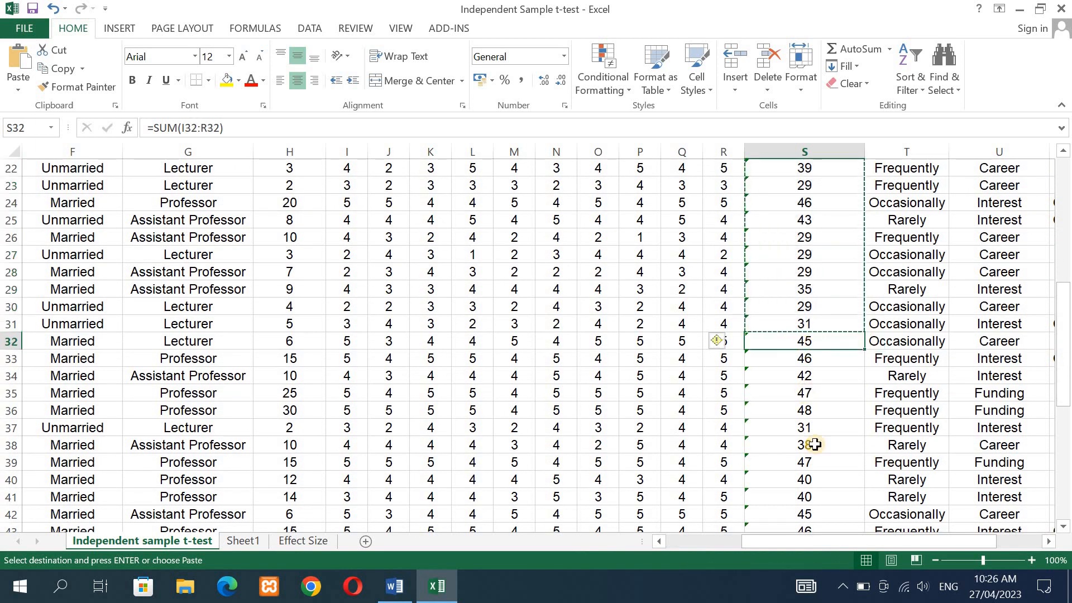
mouse_move(815, 445)
mouse_down()
mouse_move(819, 574)
mouse_move(804, 440)
mouse_up()
key(ctrl+v)
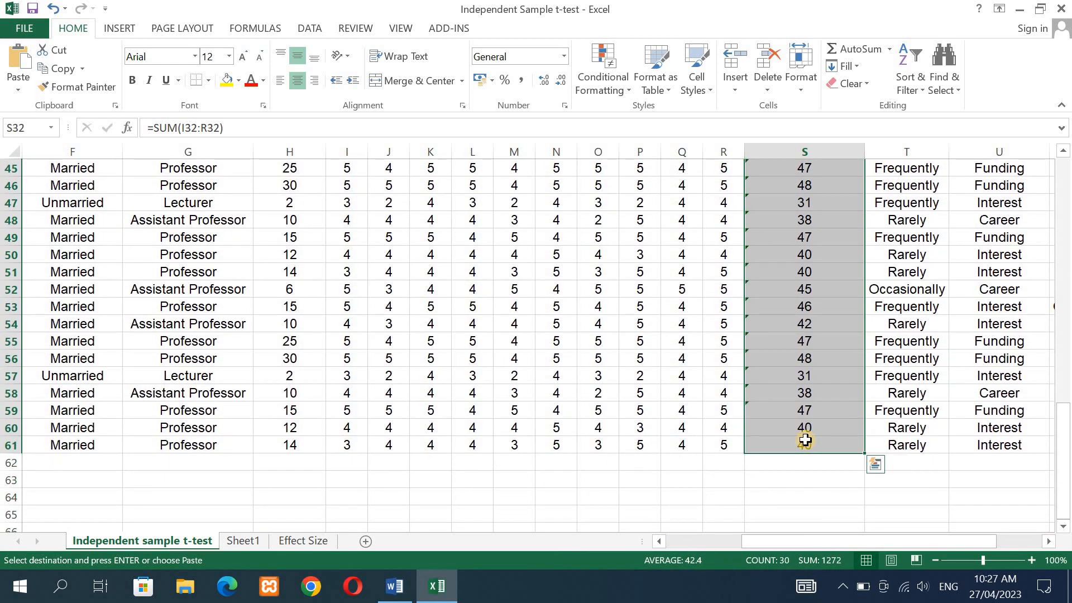
right_click(805, 440)
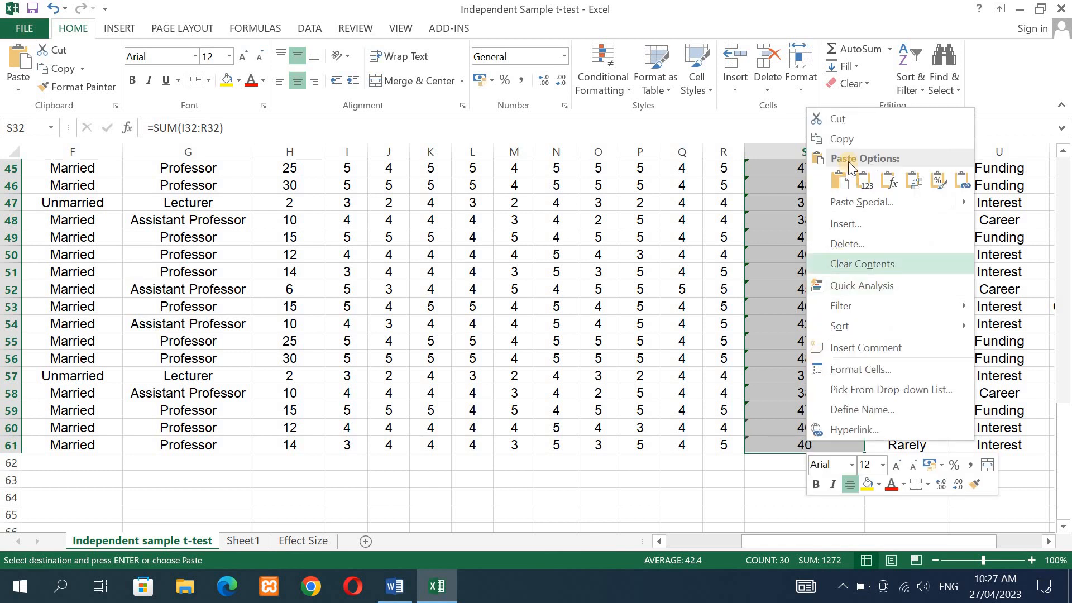
click(843, 137)
scroll(270, 512, up, 7)
scroll(270, 513, up, 1)
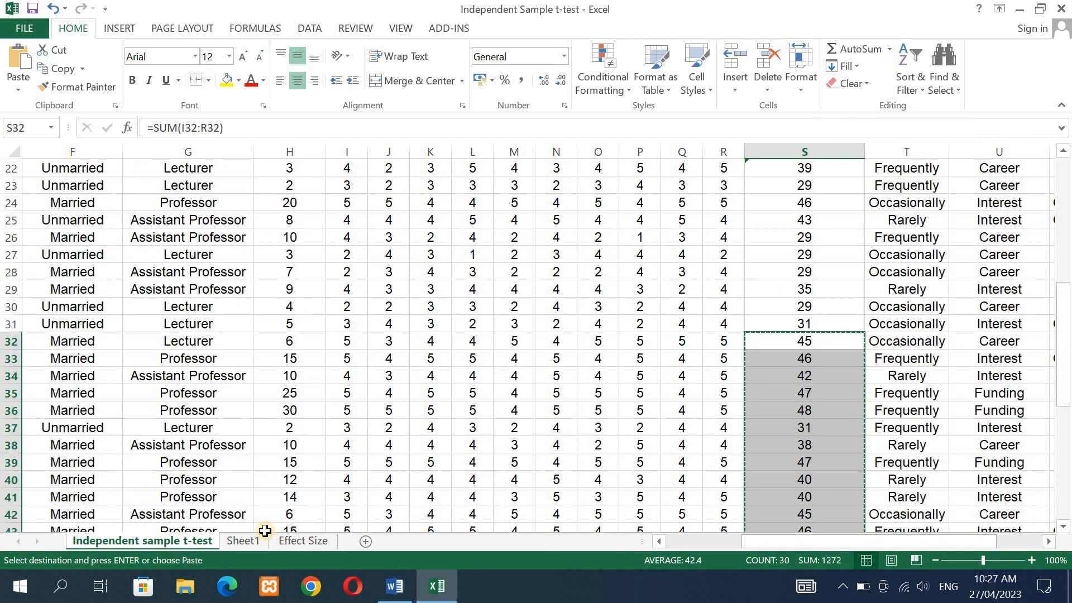
Paste the private university scores into Sheet1 from B2 down as values with source formatting
click(256, 541)
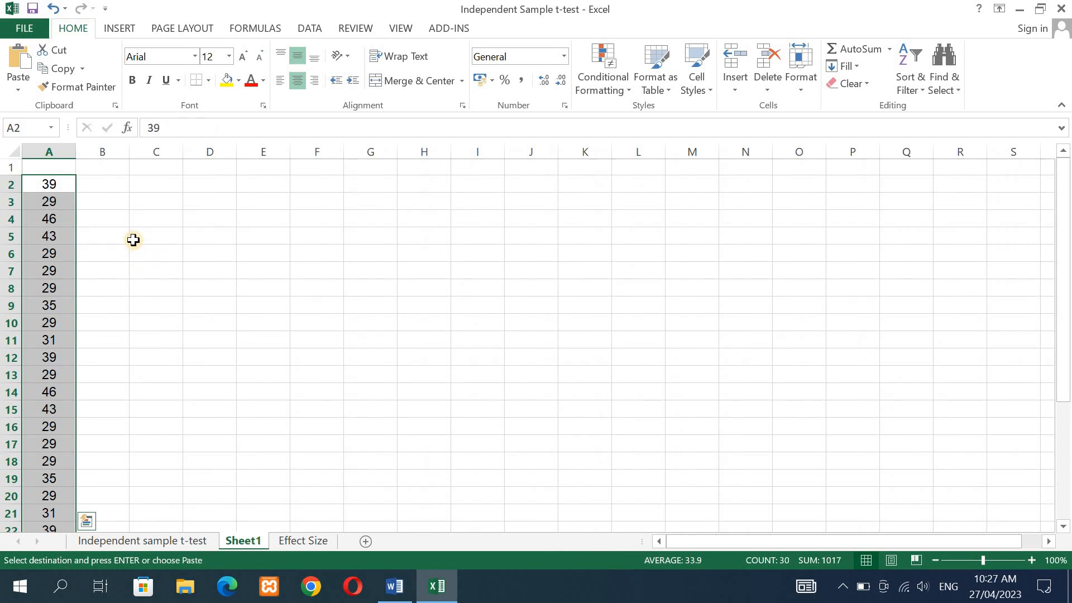
click(108, 187)
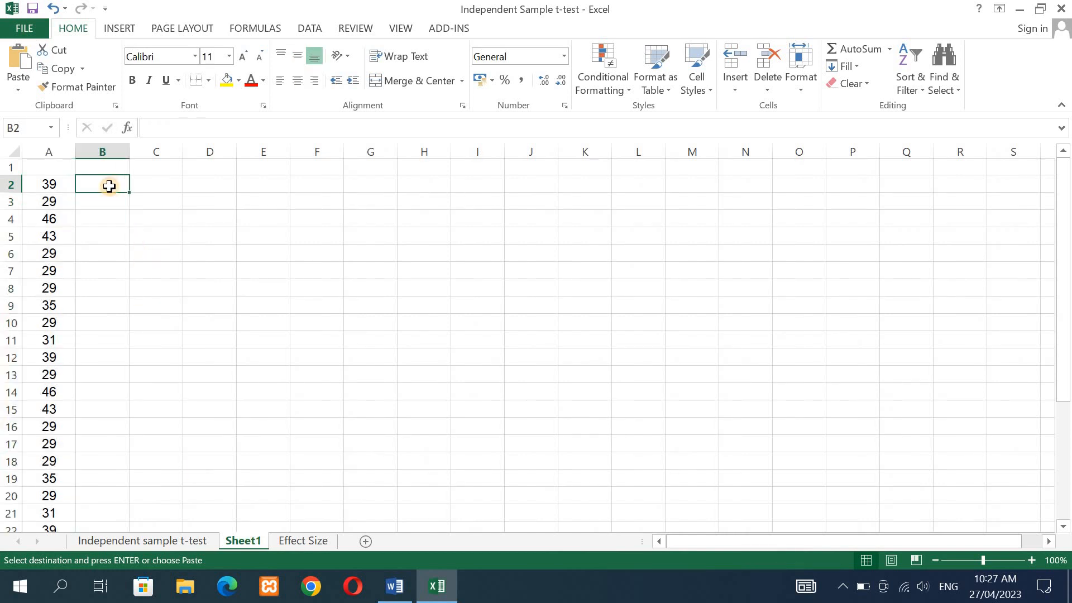
click(18, 91)
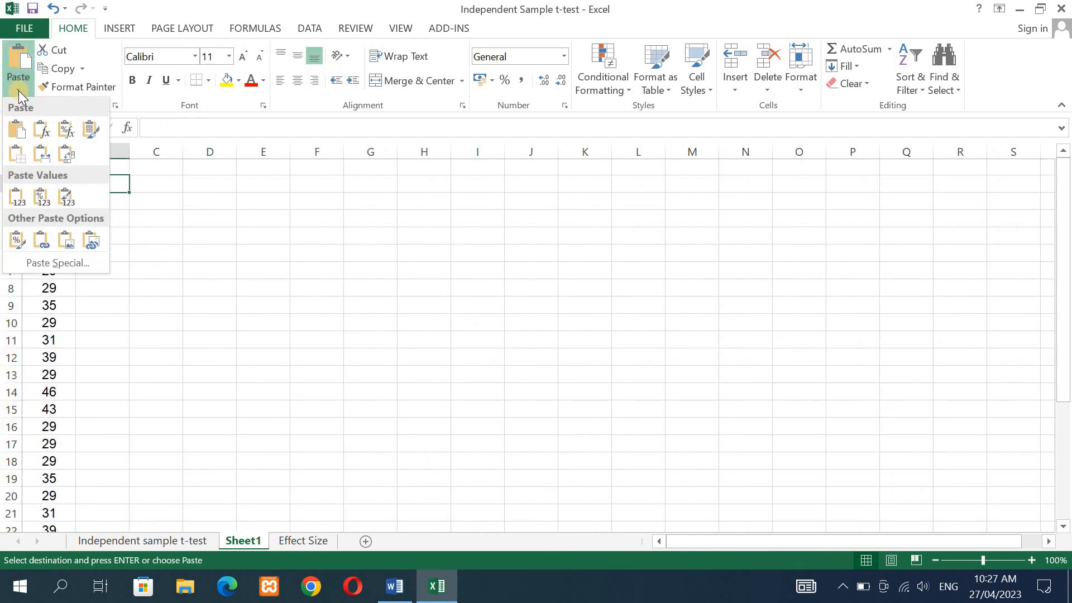
click(63, 197)
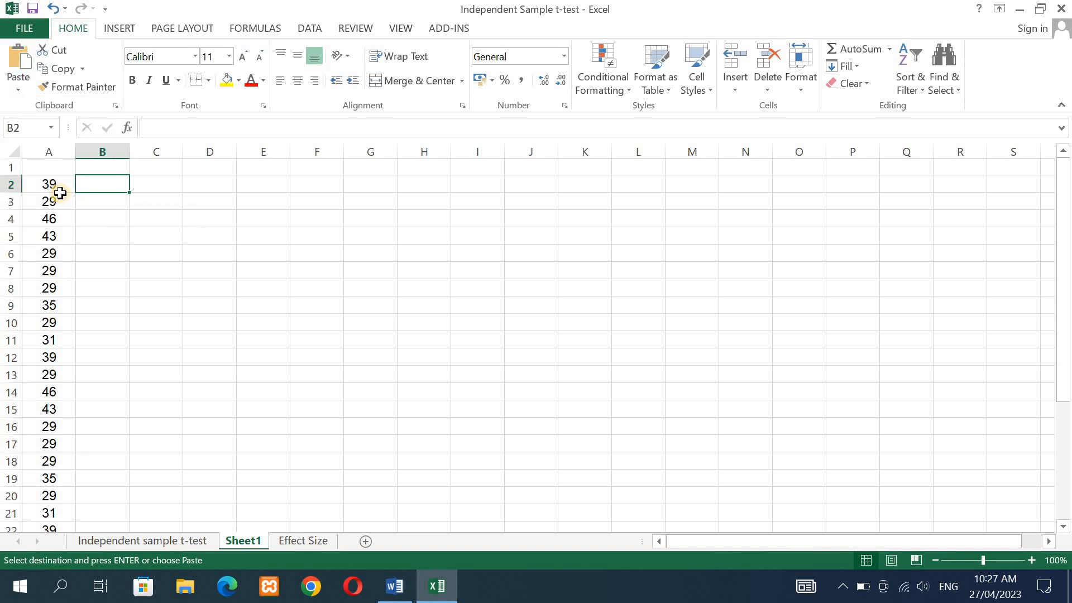
Enter the header Public in A1 and Private in B1 above the two score columns
click(49, 167)
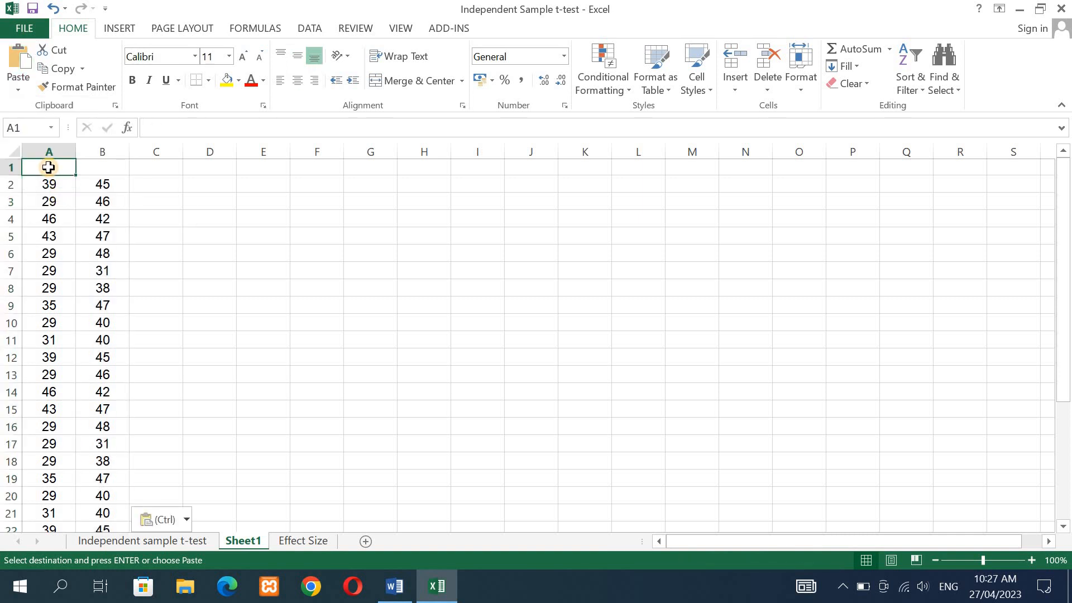
text(Publ)
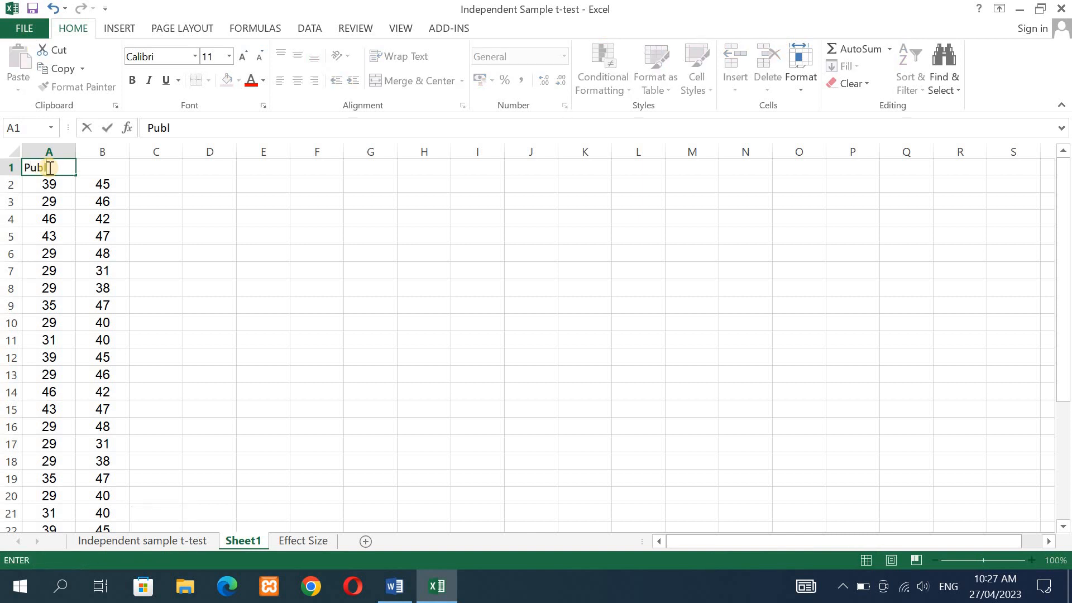
text(ic)
click(101, 173)
text(P)
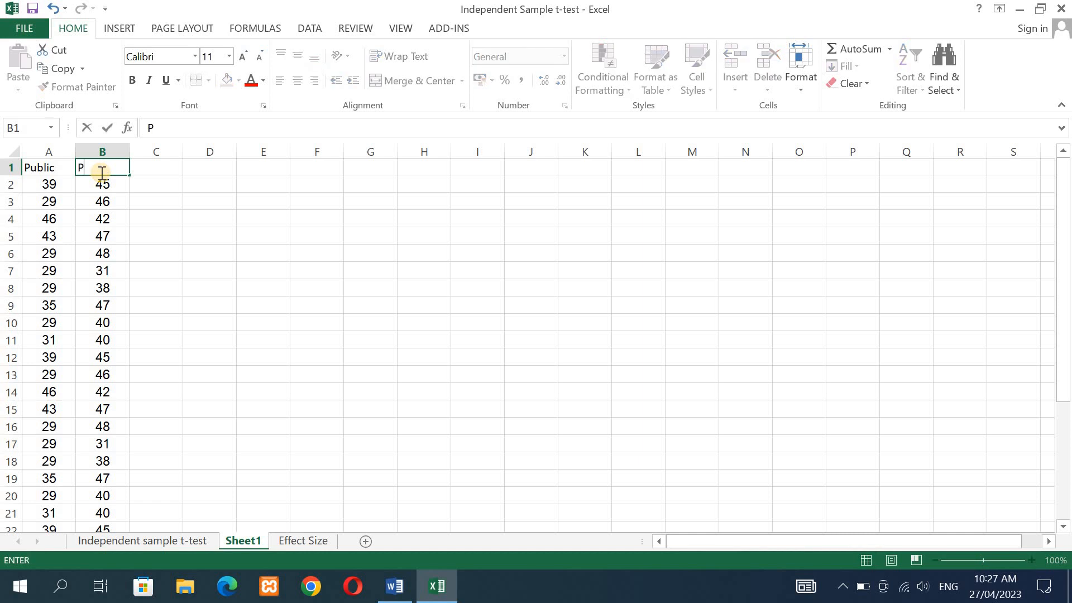
text(rivate)
Centre column A horizontally and vertically in 12-point Arial, and copy its formatting to column B with Format Painter
click(49, 149)
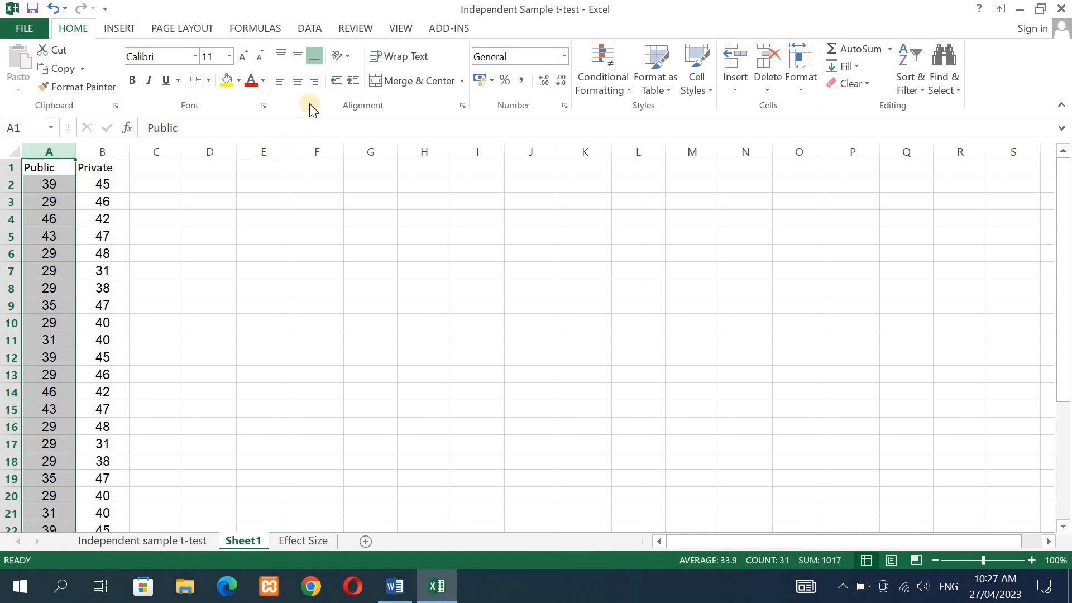
click(298, 80)
click(297, 52)
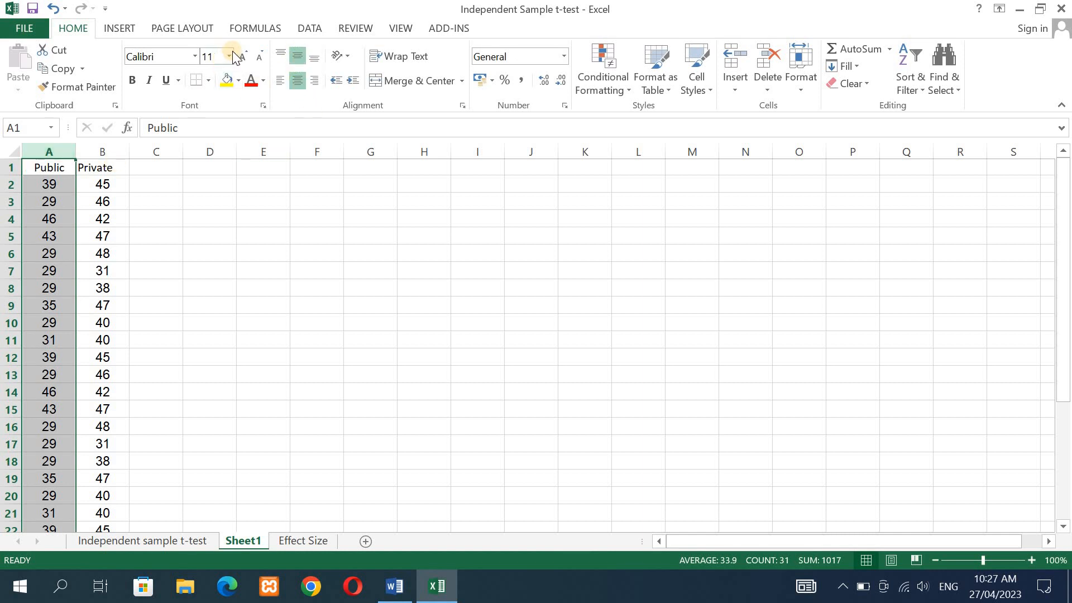
click(229, 51)
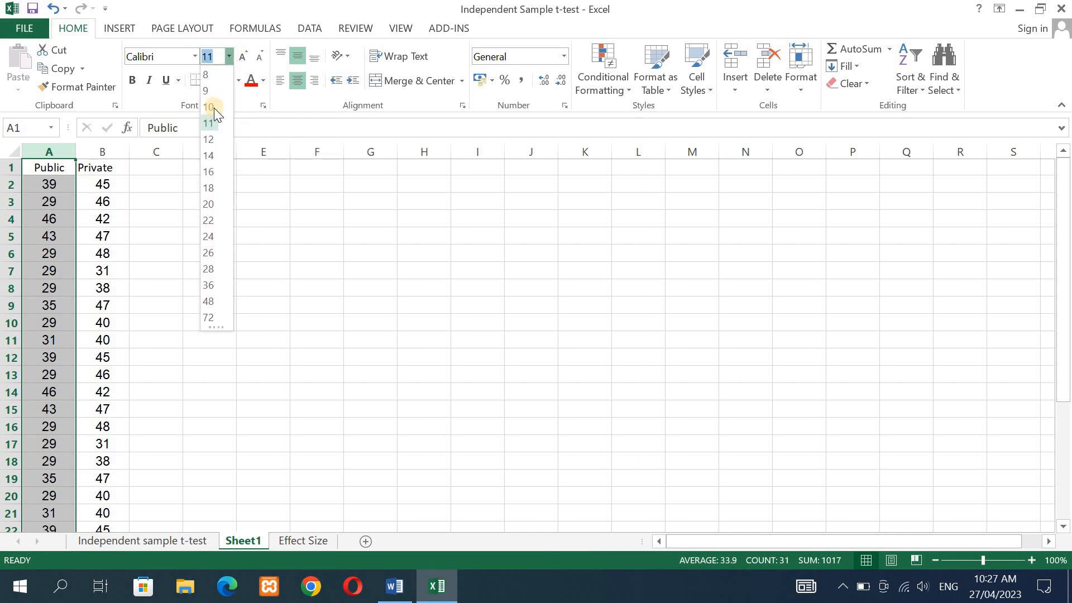
click(212, 139)
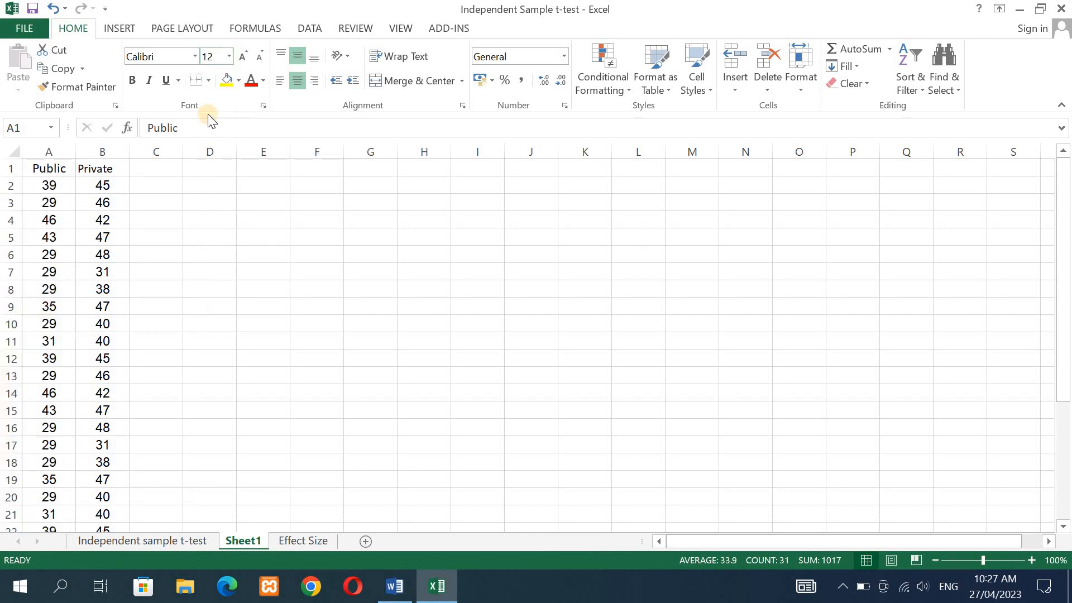
click(196, 56)
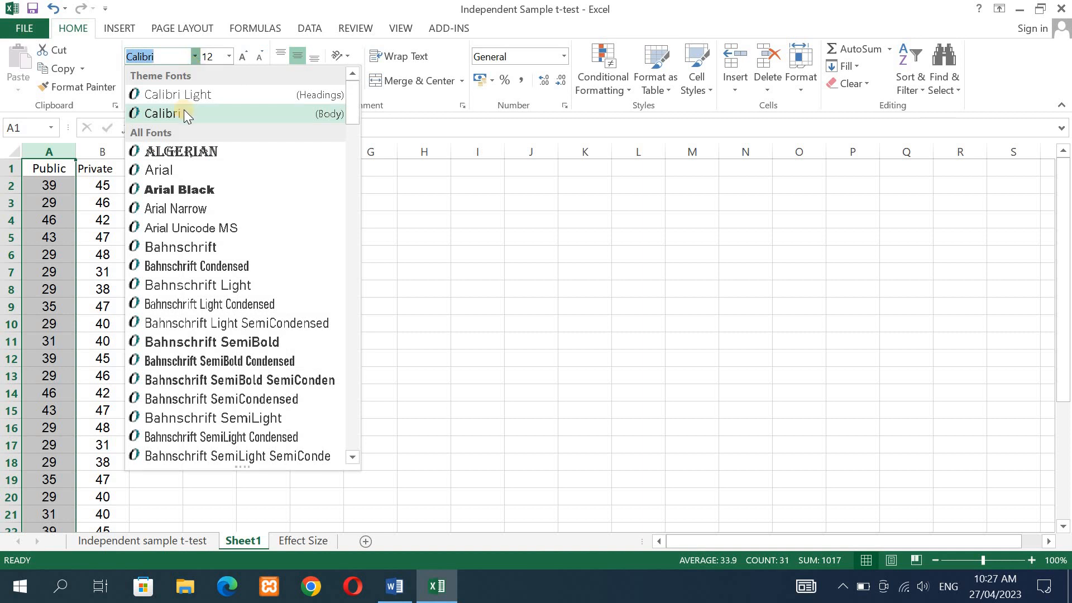
click(168, 170)
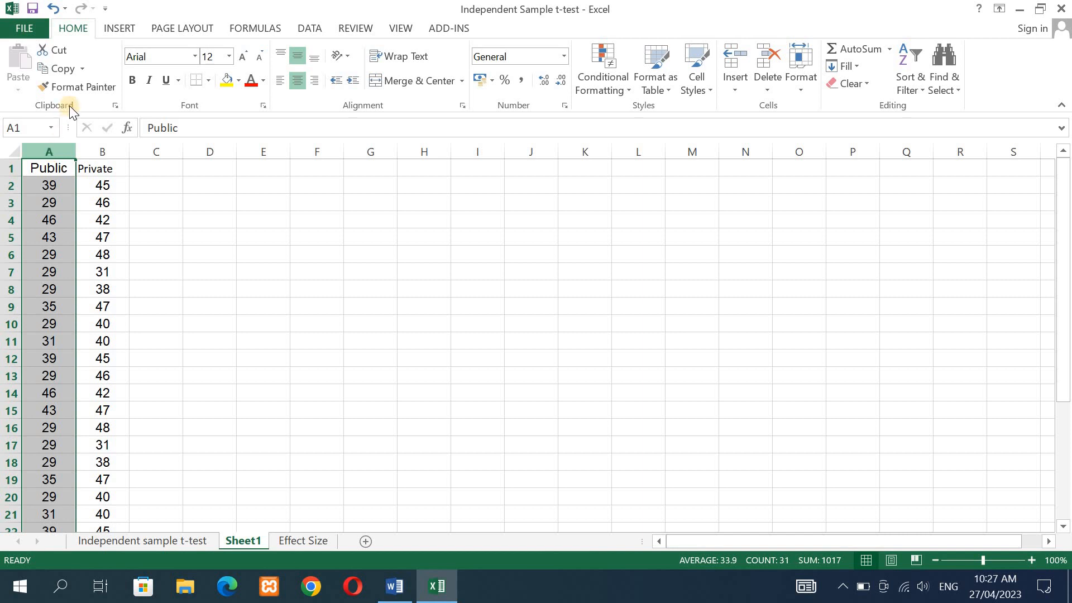
click(72, 86)
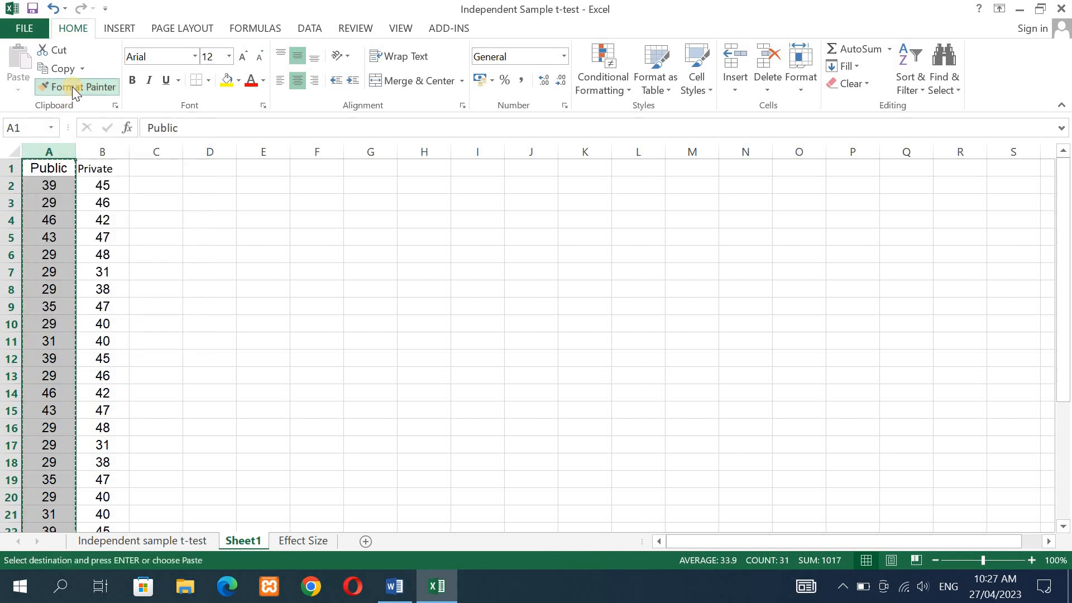
click(110, 151)
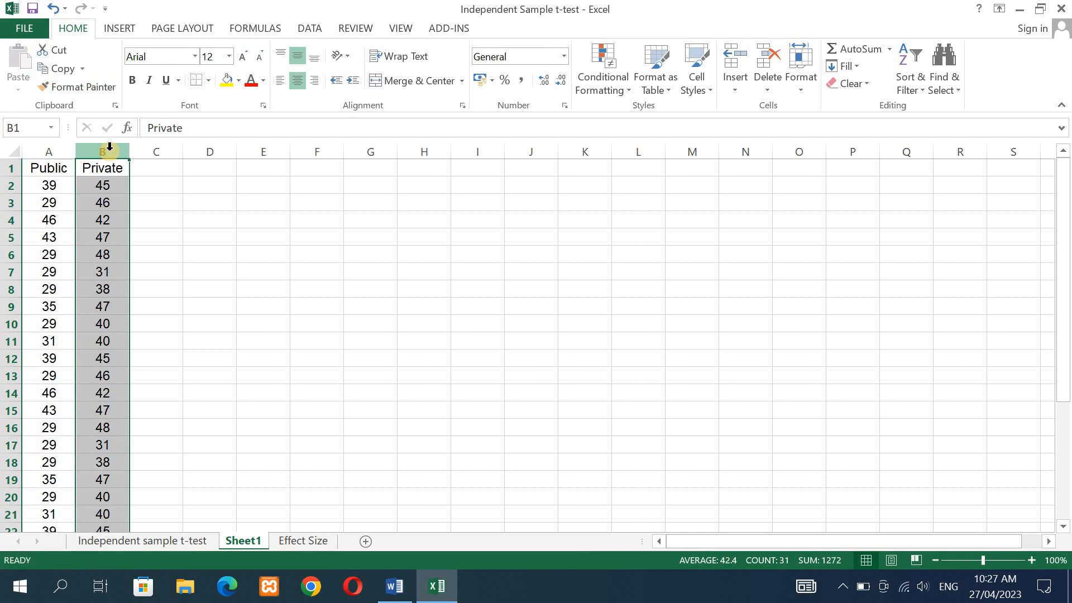
Make the Public and Private headers in A1 and B1 bold
click(56, 170)
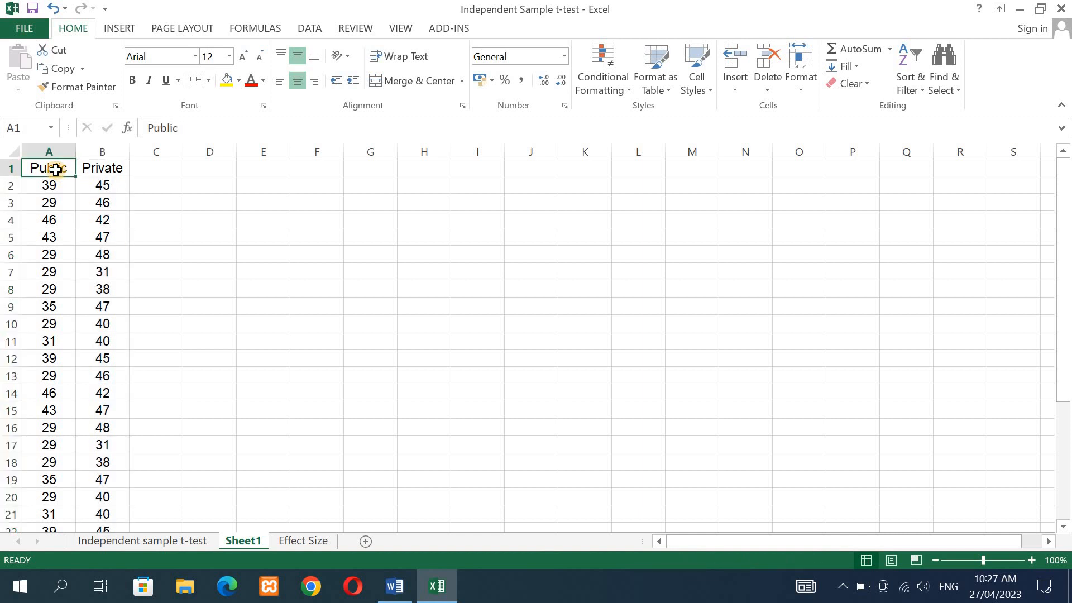
click(132, 81)
click(108, 168)
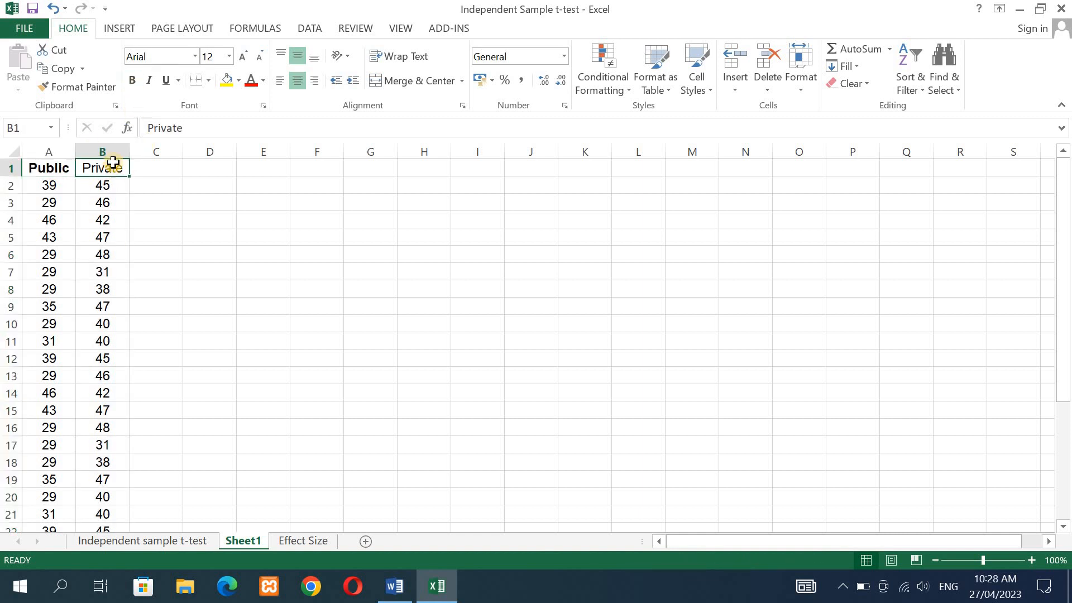
click(132, 79)
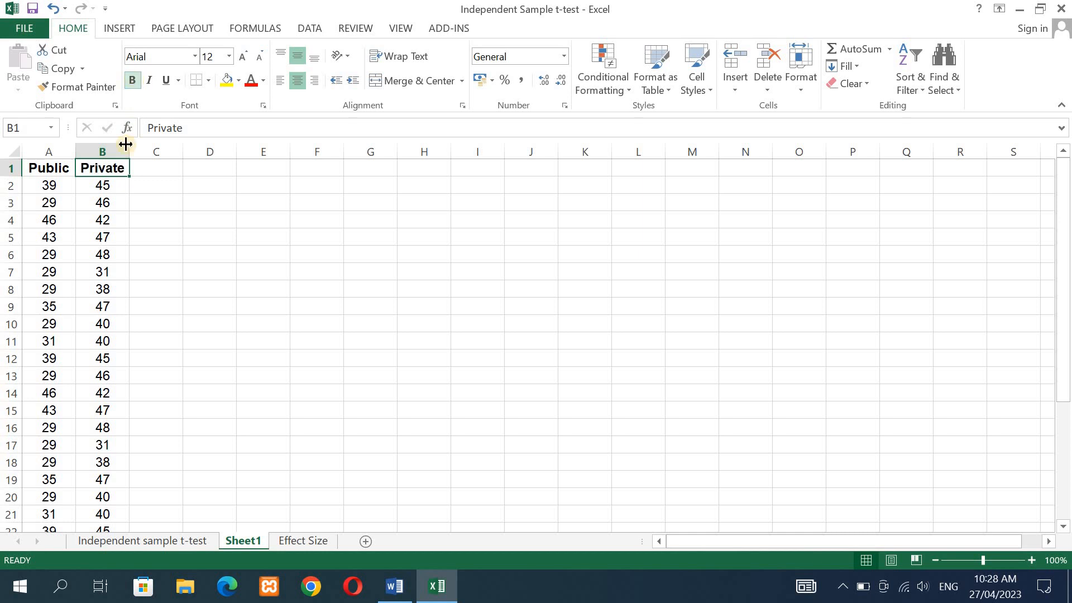
click(175, 170)
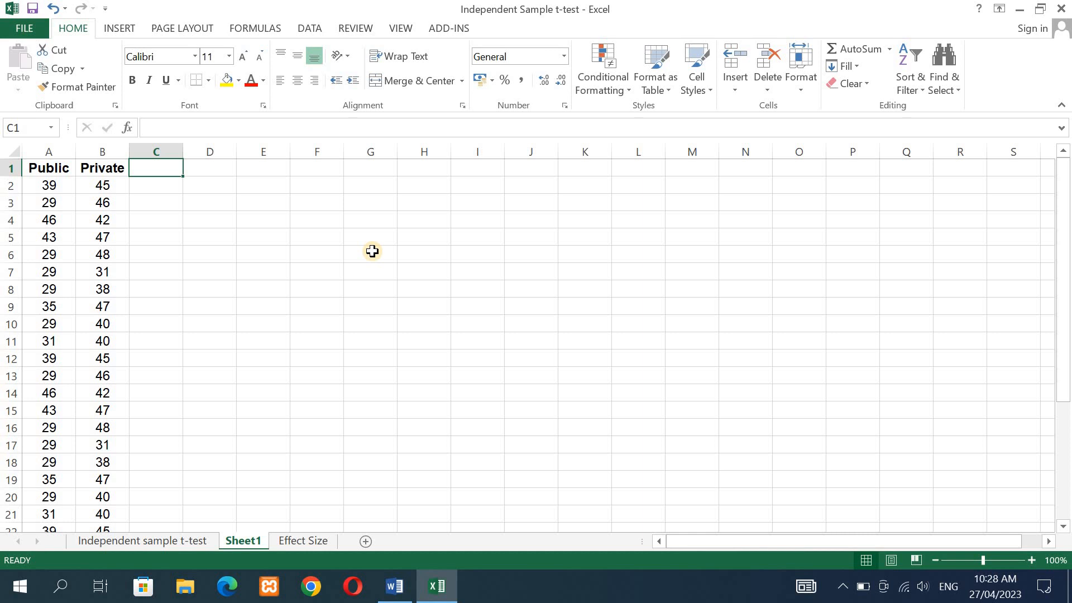
Check in Excel's add-ins manager that the Analysis ToolPak is enabled and accept the add-in selection
click(22, 31)
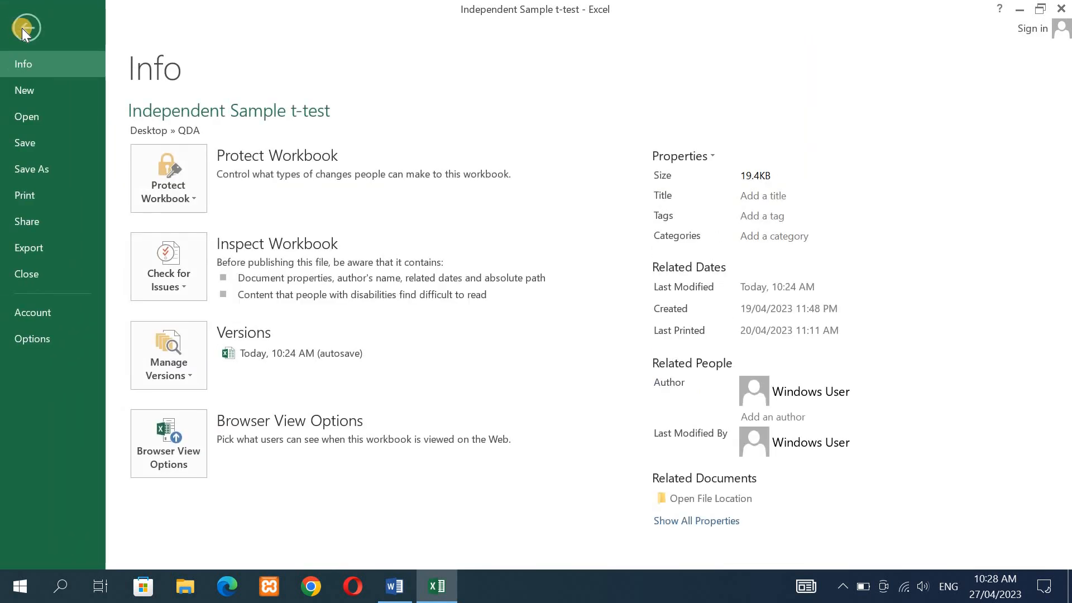
click(26, 338)
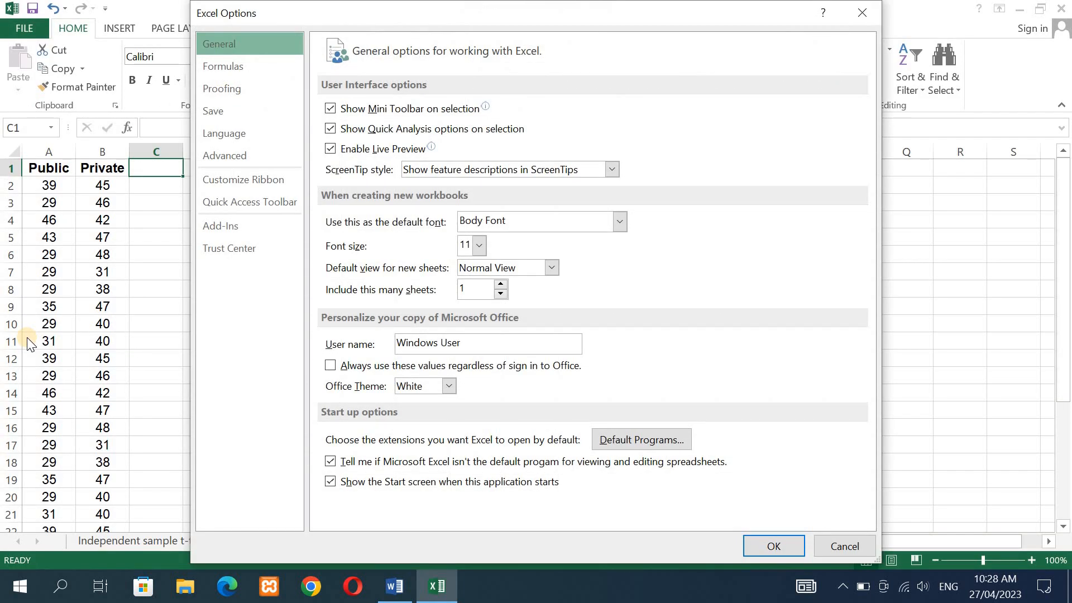
click(229, 227)
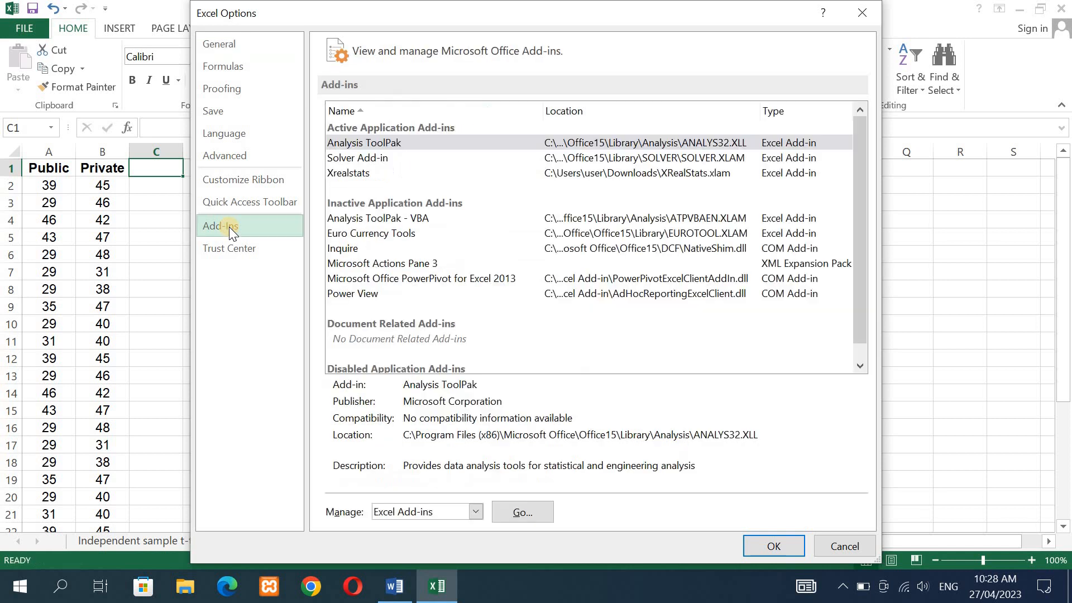
click(534, 515)
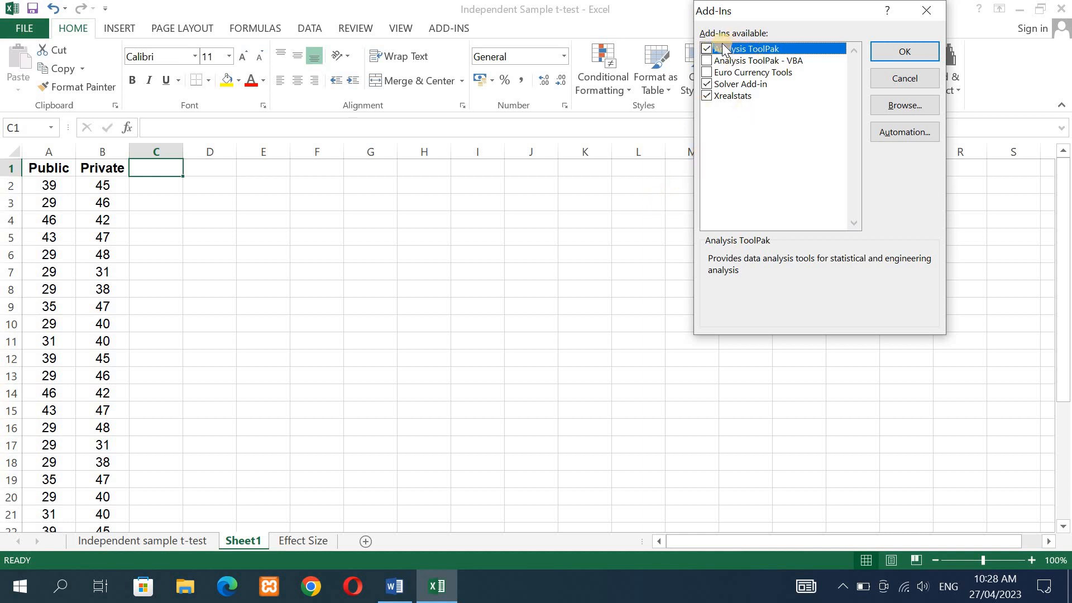
click(895, 45)
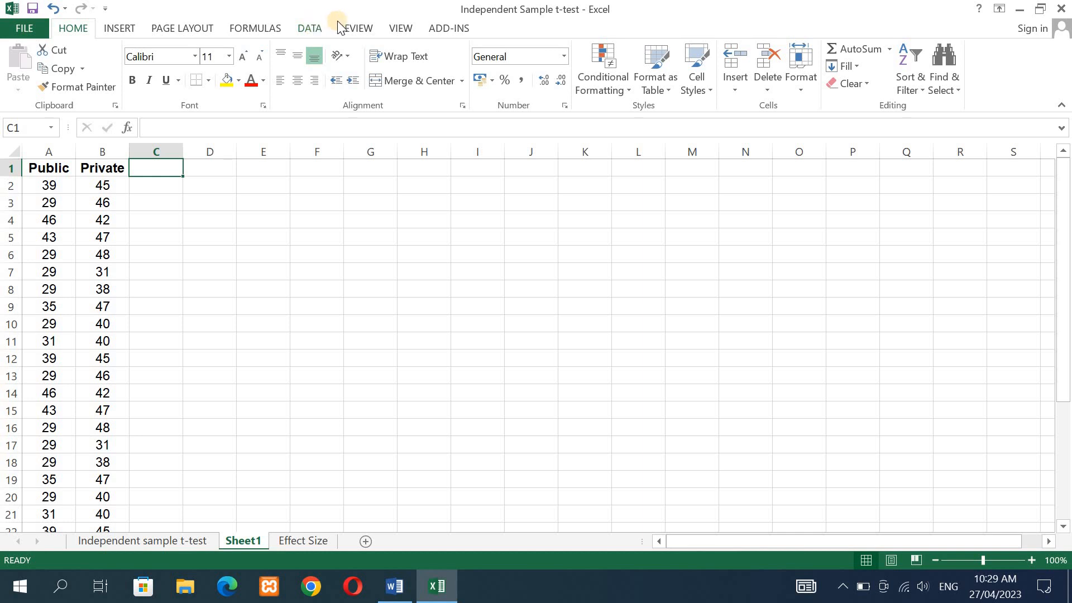
Start an F-Test Two-Sample for Variances with the Public scores in A1:A31 as the Variable 1 range
click(310, 28)
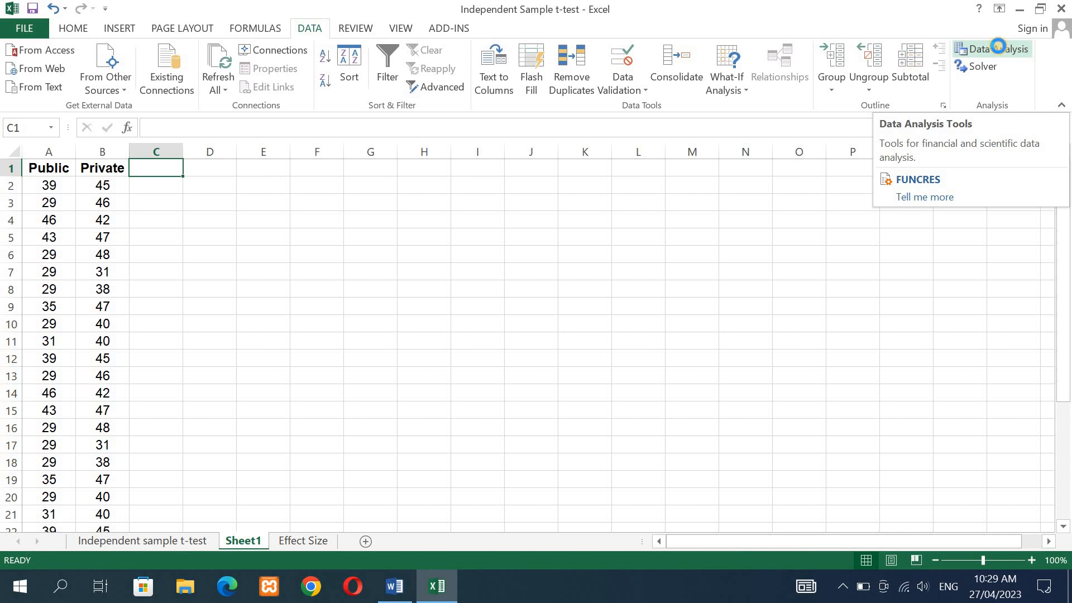
click(998, 48)
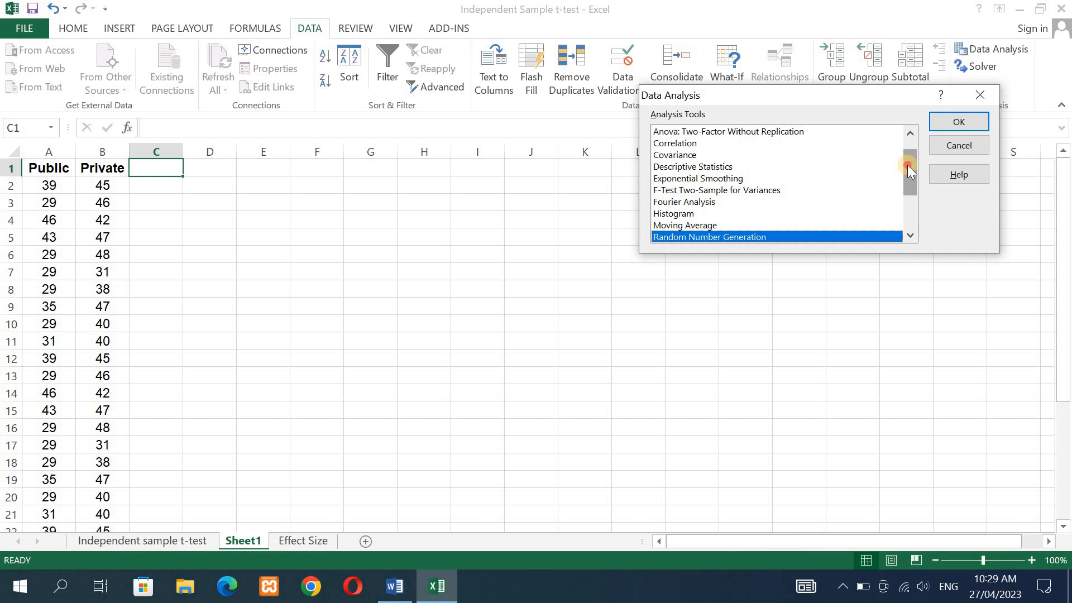
mouse_move(907, 165)
mouse_down()
mouse_move(910, 197)
mouse_move(912, 176)
mouse_up()
click(718, 168)
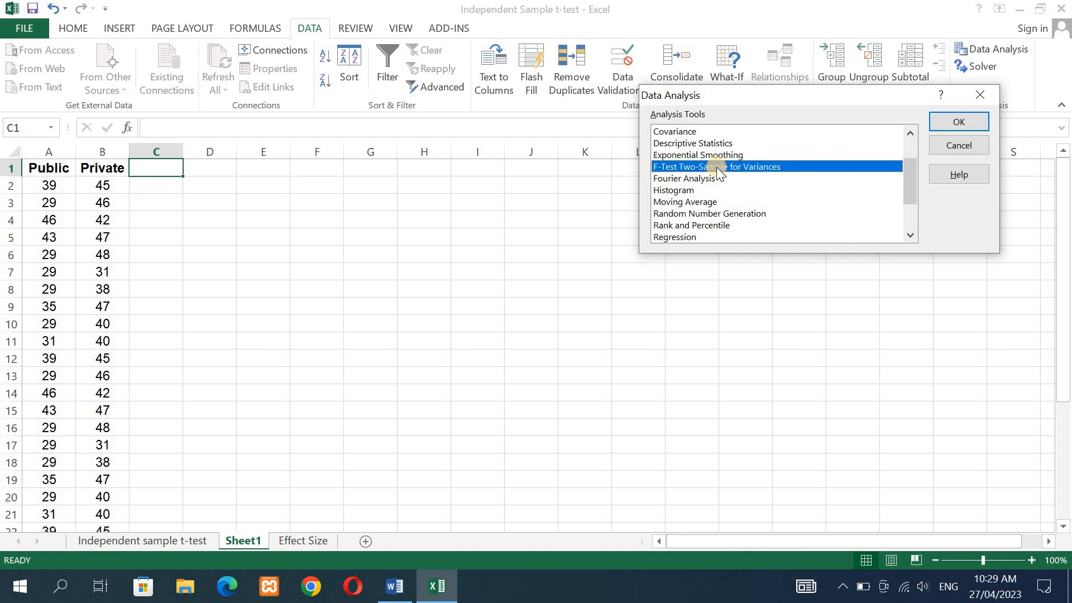
click(958, 123)
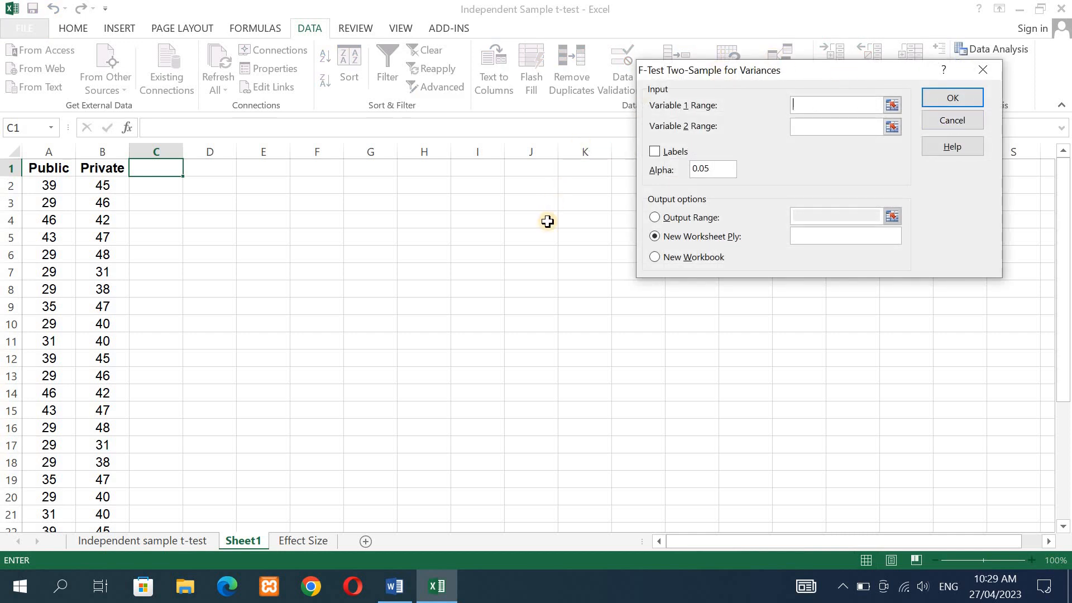
click(44, 169)
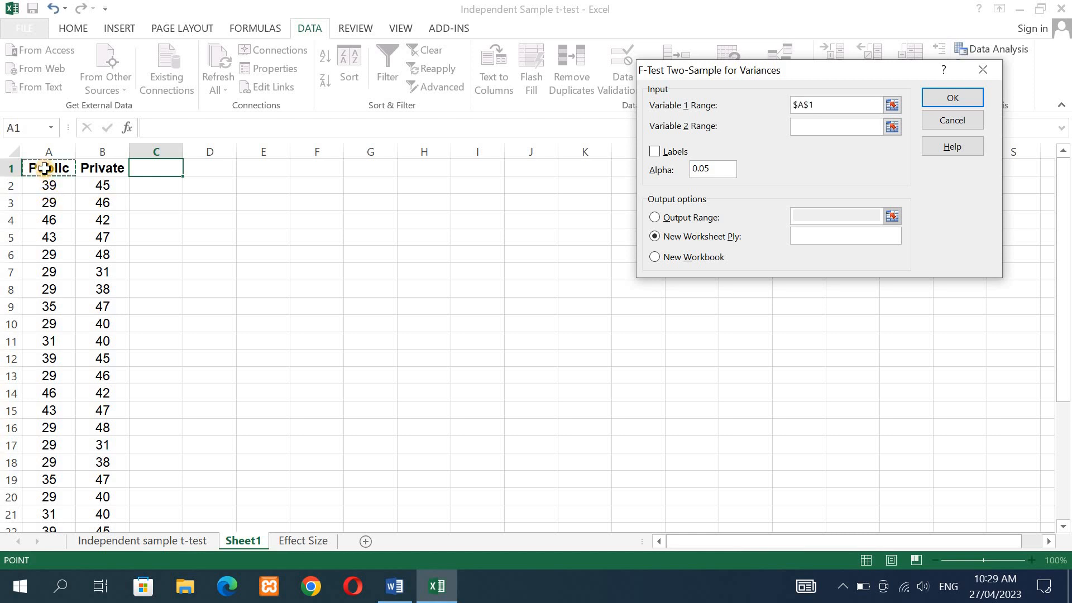
drag(44, 168, 49, 465)
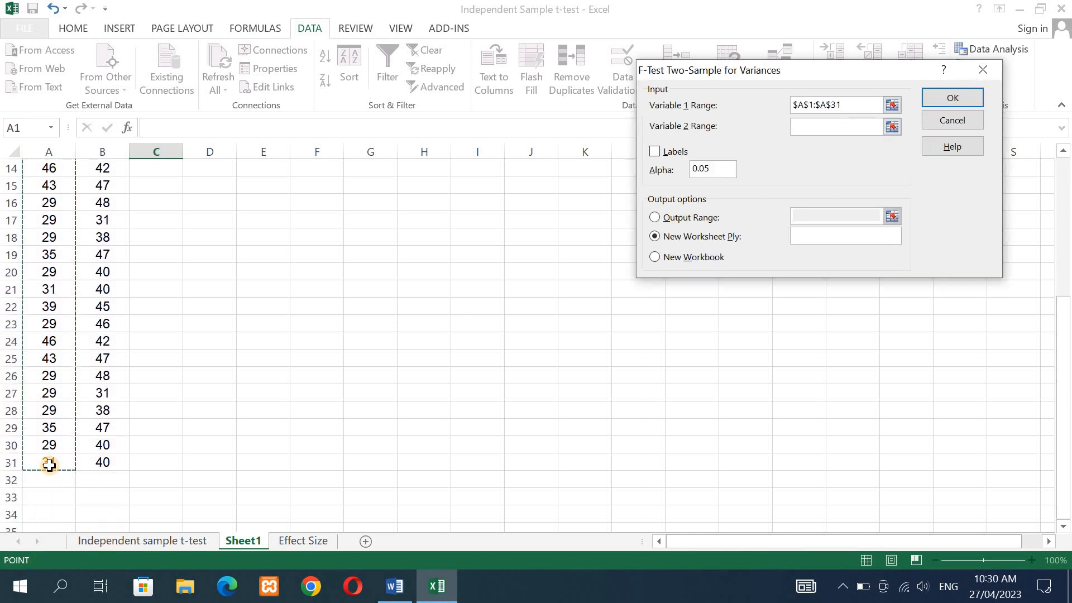
Set the F-test's Variable 2 range to the Private scores in B1:B31 and enable Labels
click(855, 126)
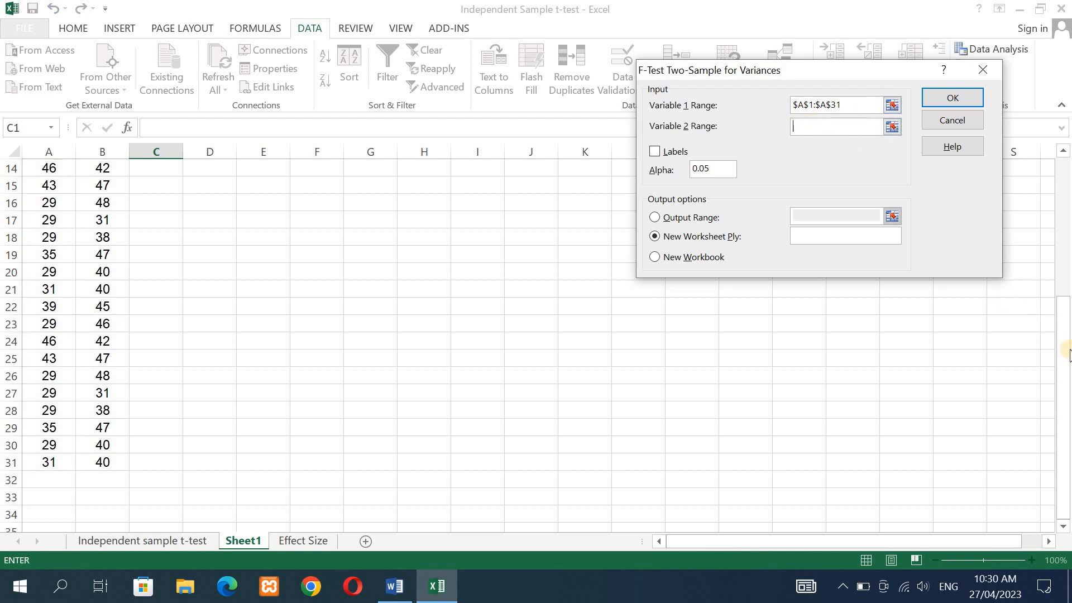
drag(1067, 353, 1067, 186)
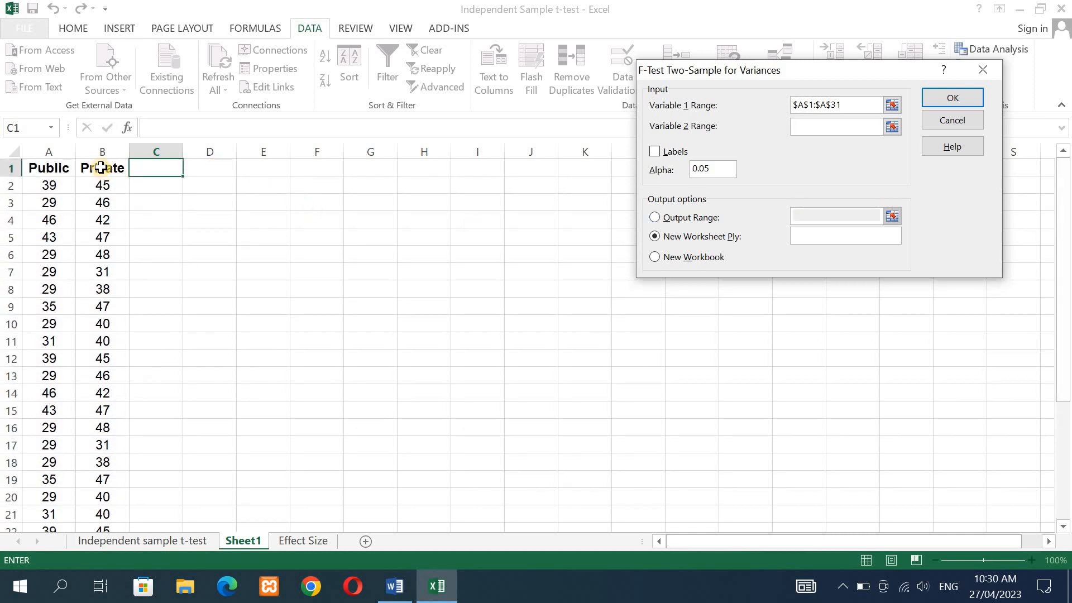
drag(100, 167, 98, 498)
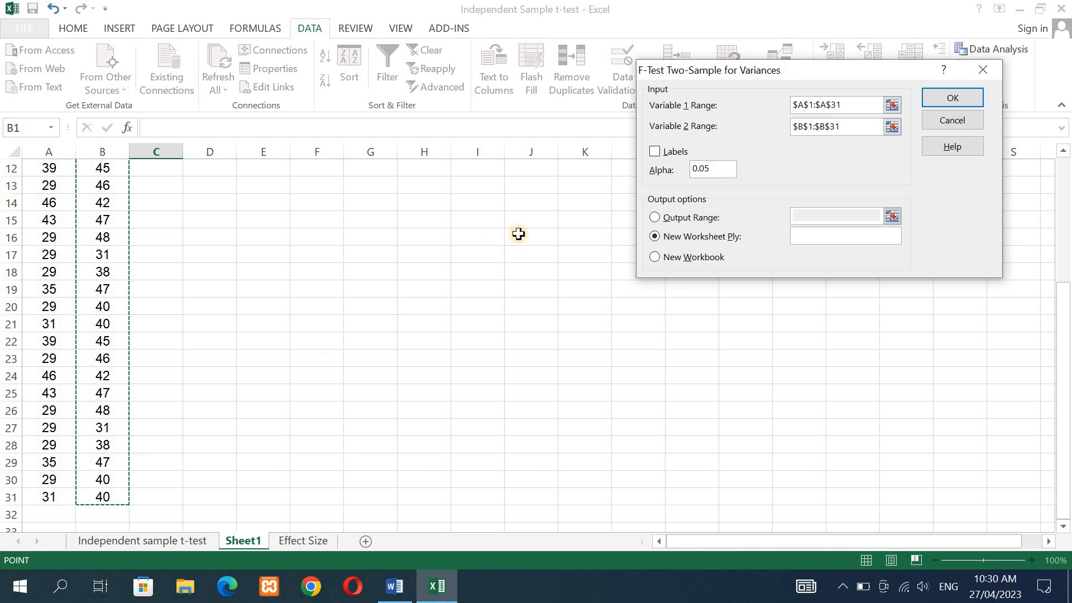
click(655, 151)
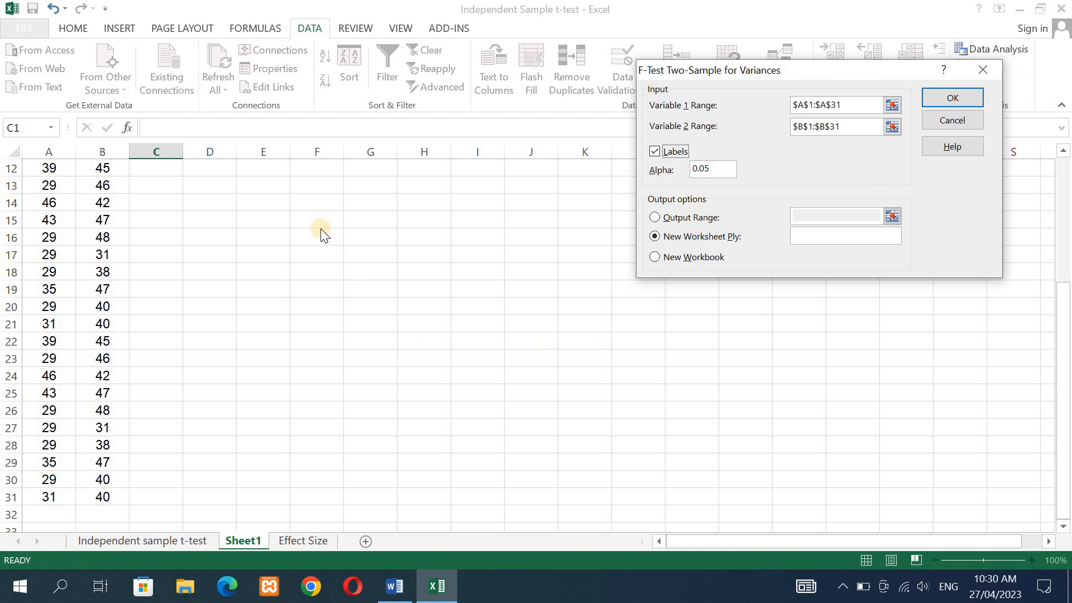
Output the F-test results to cell F2 on the current sheet and widen column F to fit its text
click(656, 219)
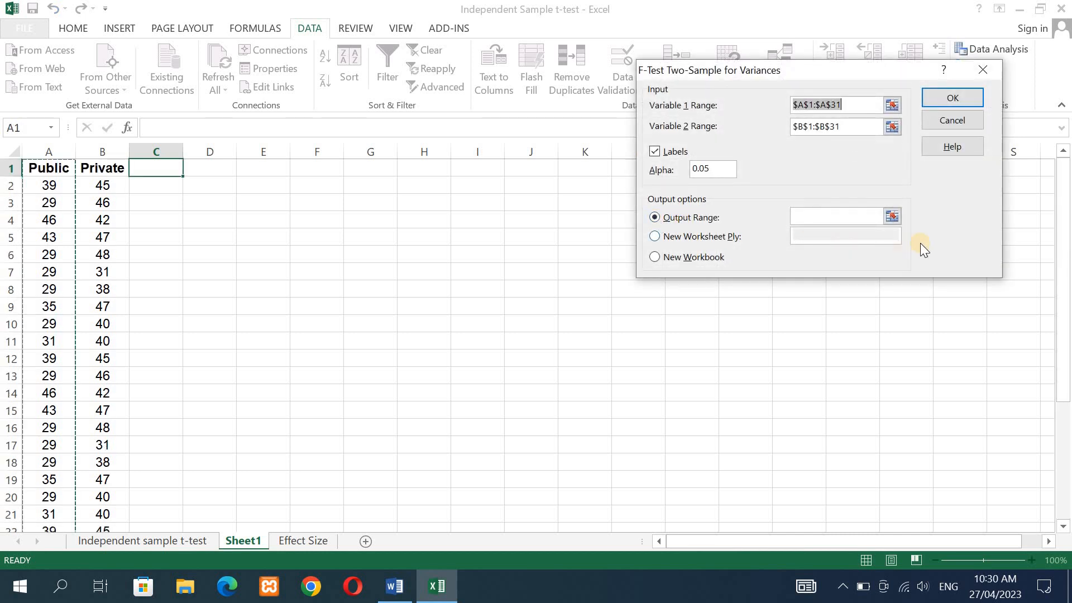
click(892, 216)
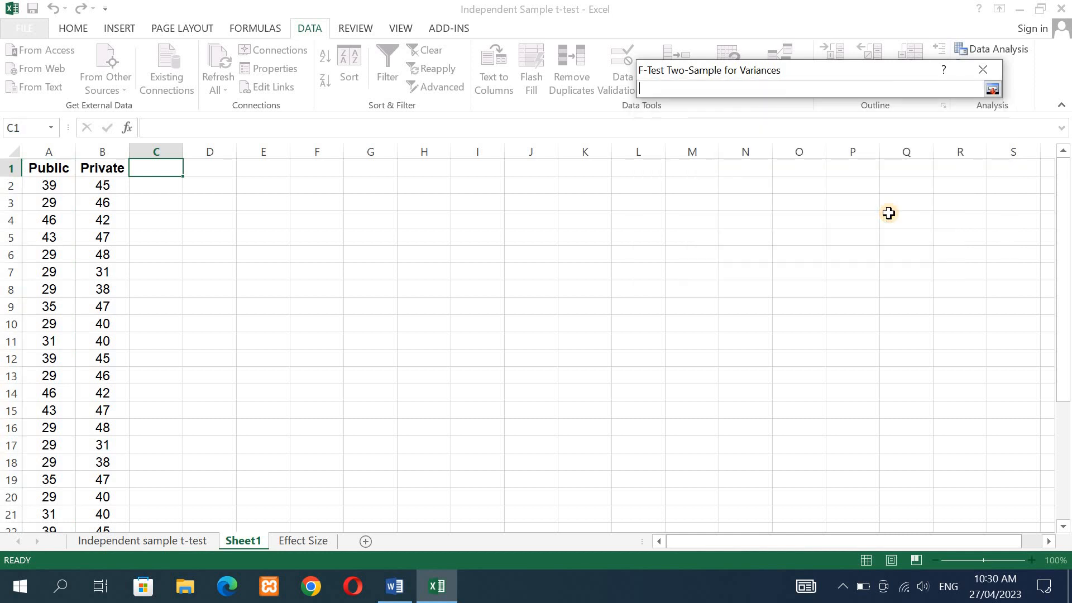
click(1065, 253)
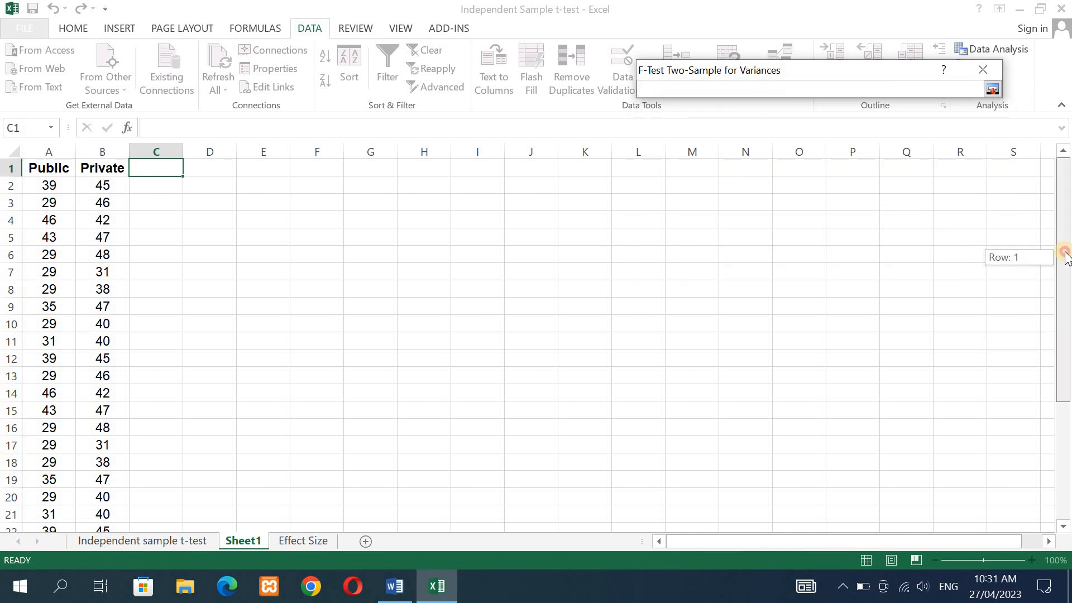
click(317, 190)
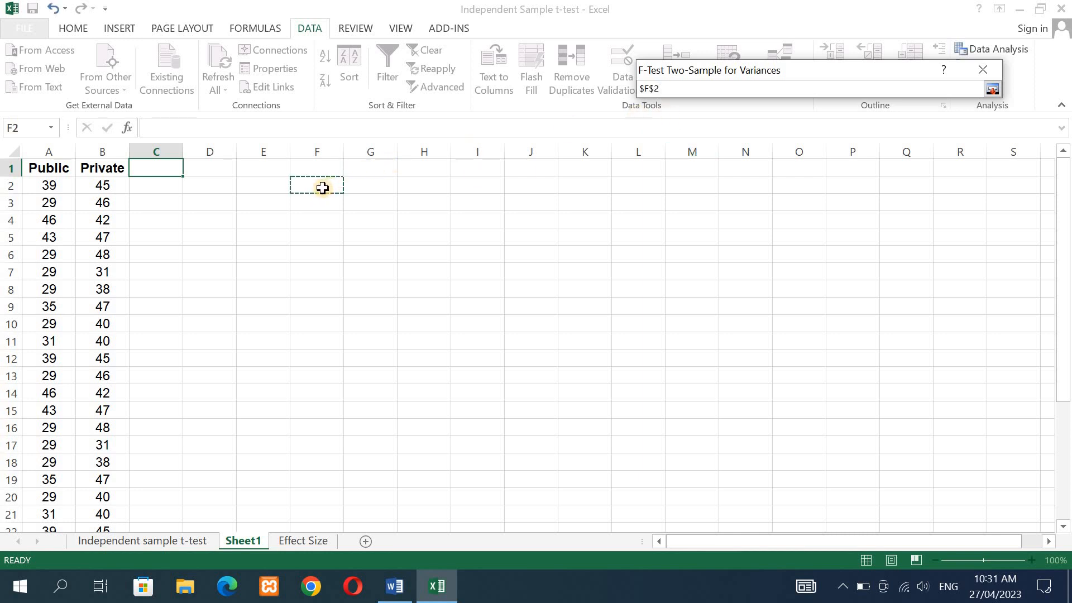
click(991, 88)
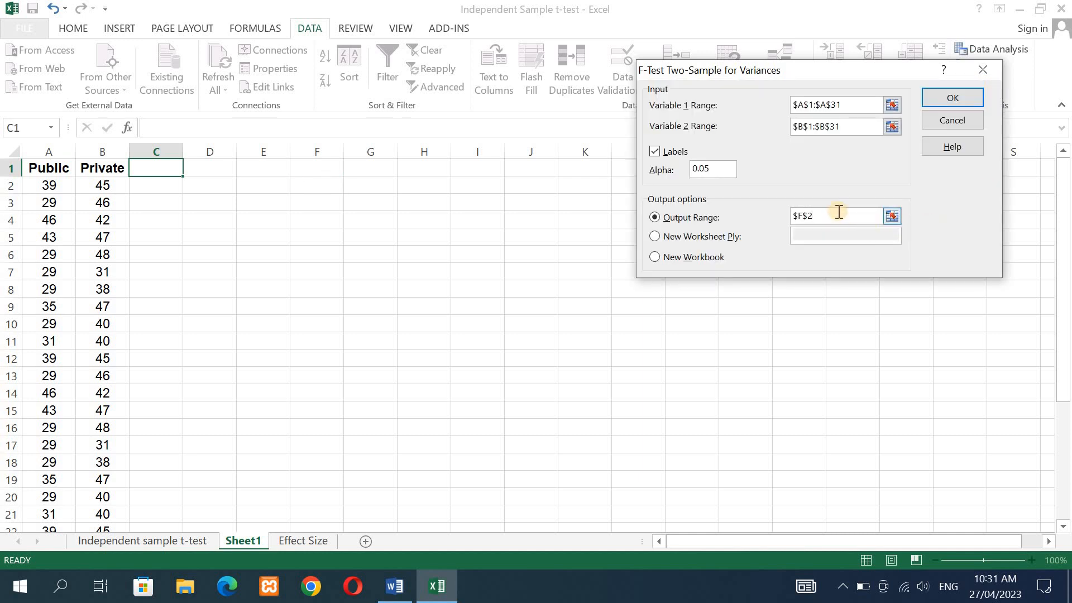
click(945, 96)
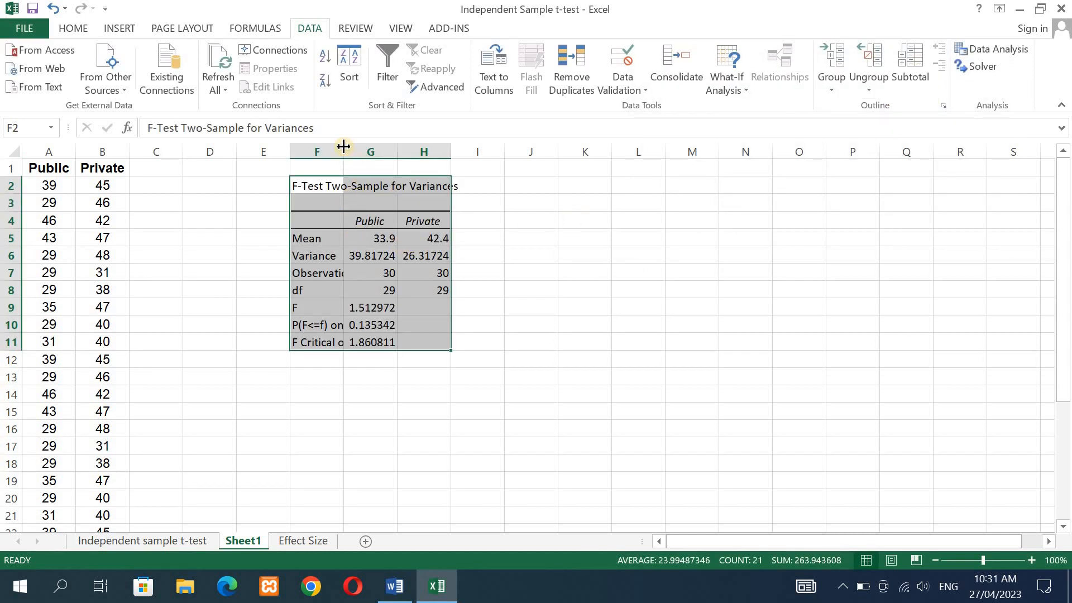
drag(343, 146, 464, 143)
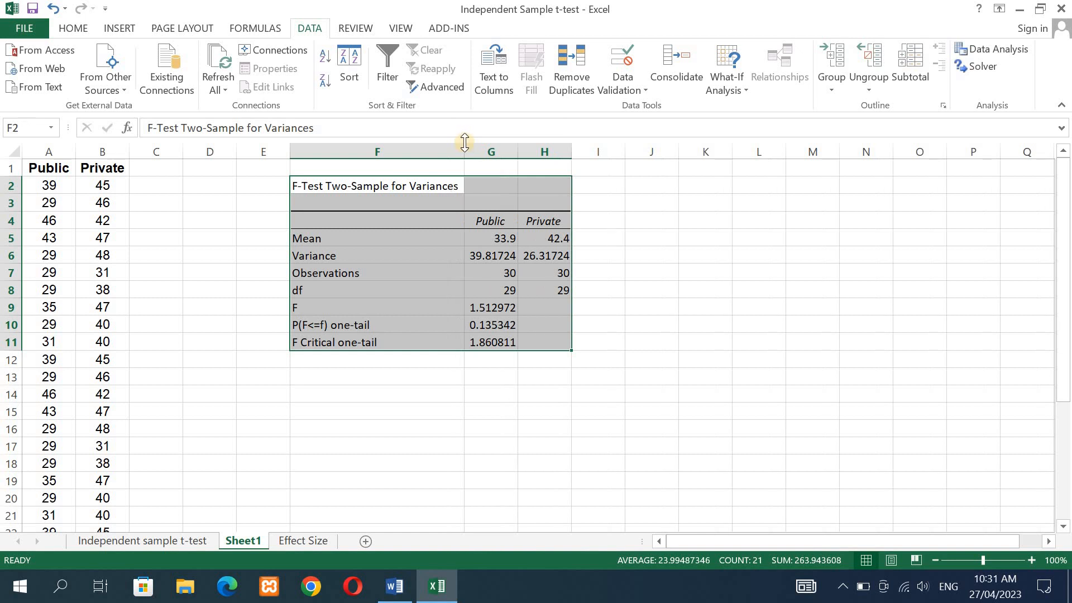
click(728, 234)
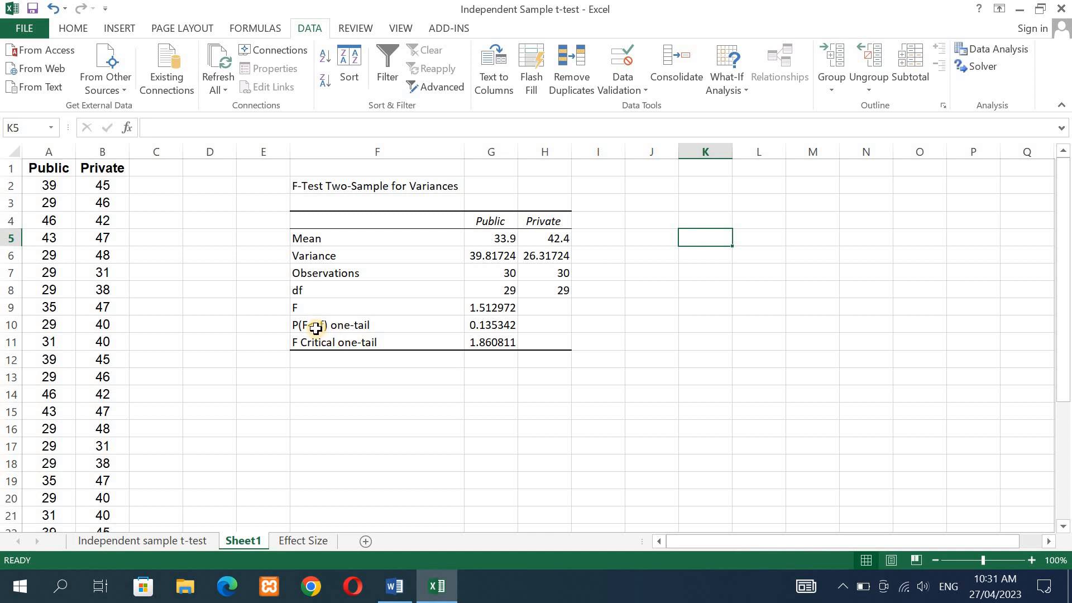
Highlight the one-tail P value of the F-test in cell G10 with a yellow fill
click(314, 329)
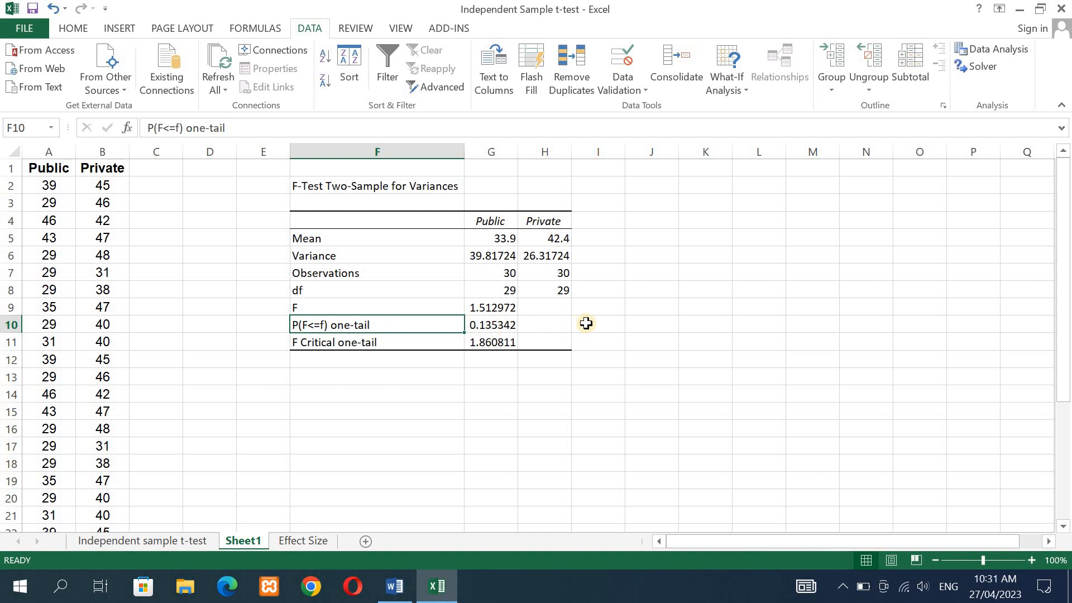
click(489, 326)
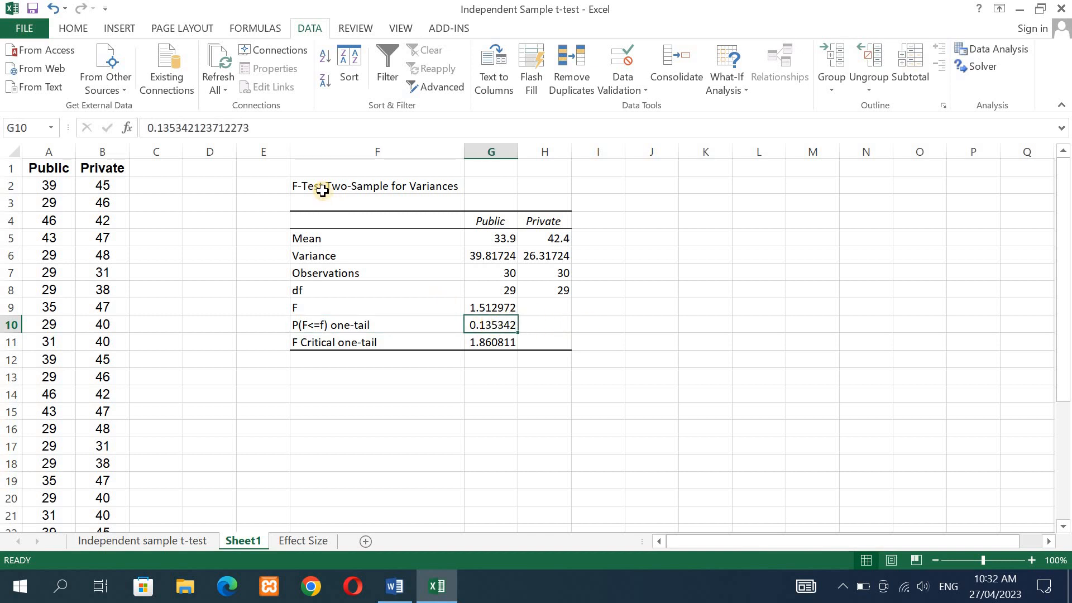
click(69, 29)
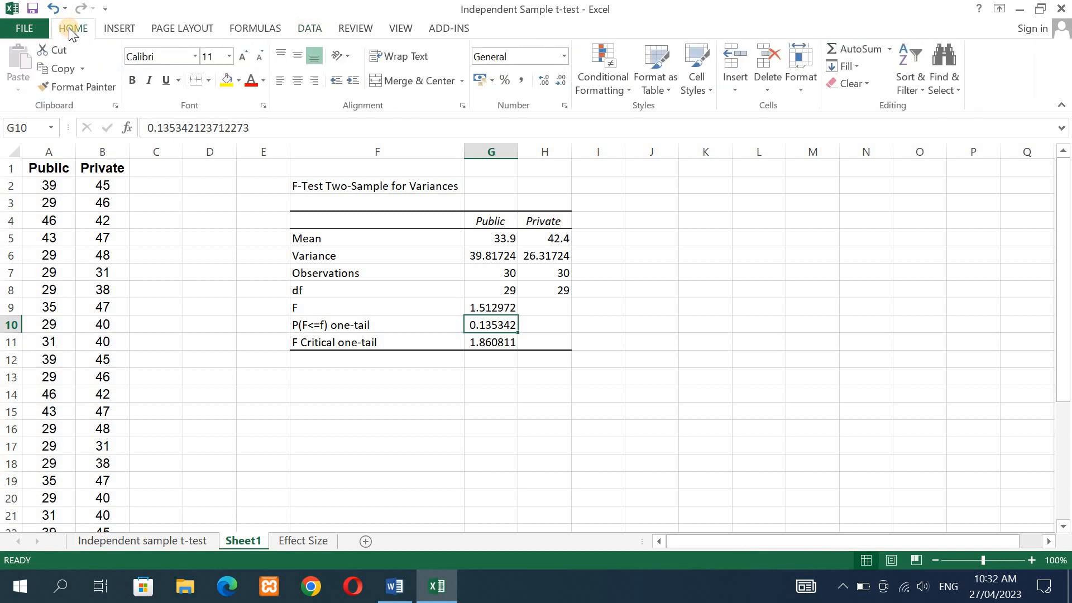
click(228, 85)
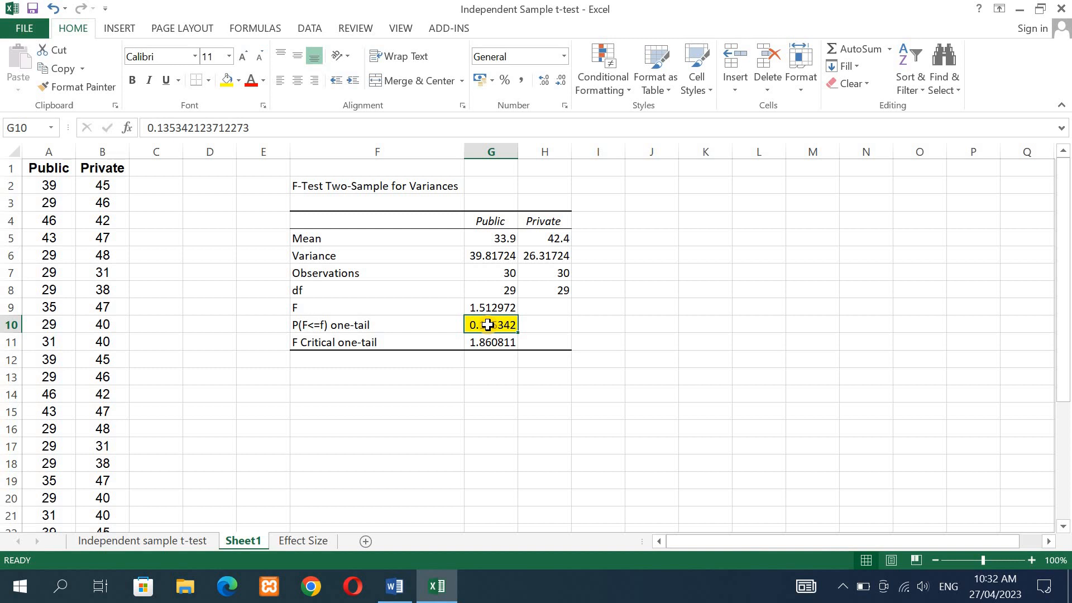
click(393, 186)
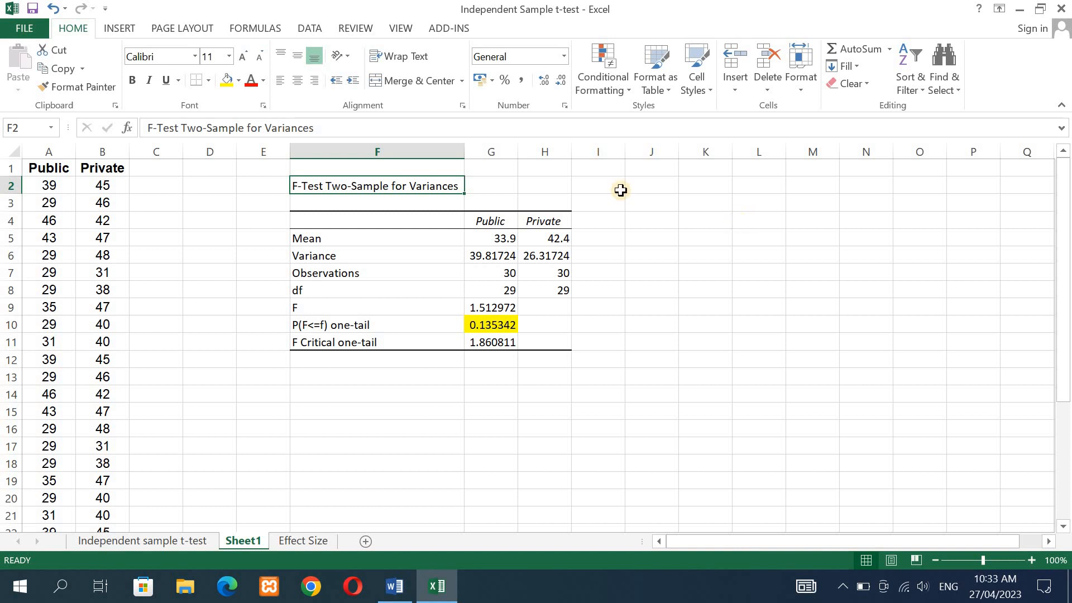
Start a t-Test: Two-Sample Assuming Equal Variances with the Public scores in A1:A31 as the Variable 1 range
click(310, 28)
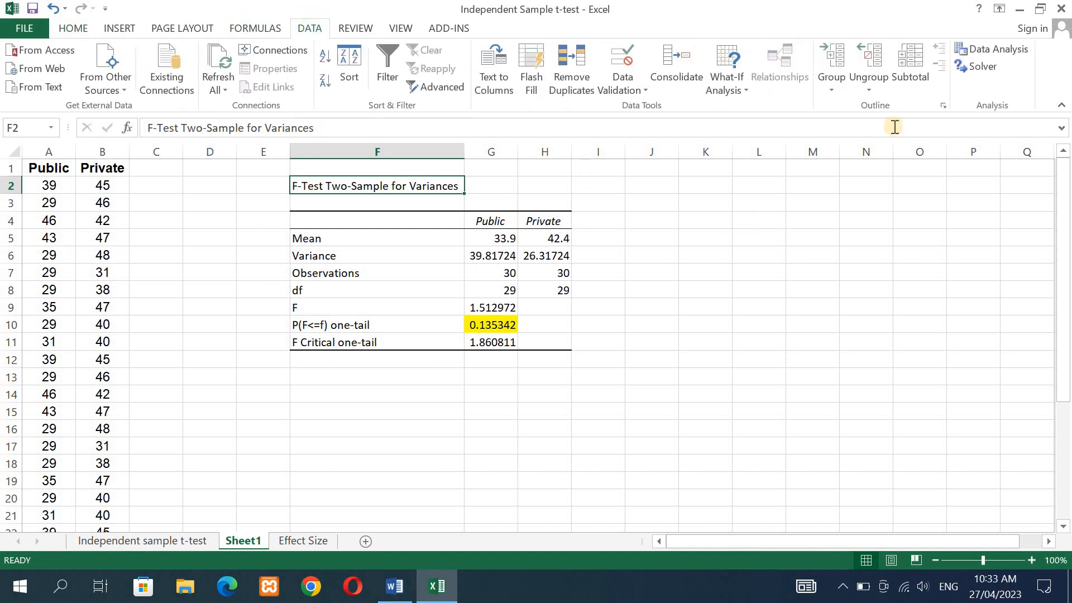
click(1004, 49)
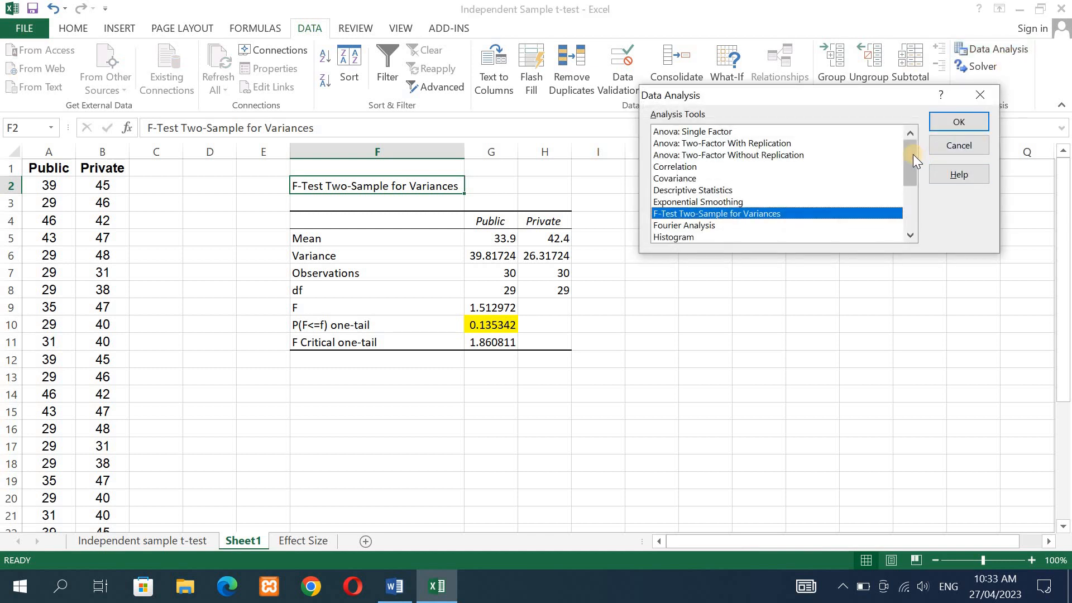
drag(913, 154, 913, 208)
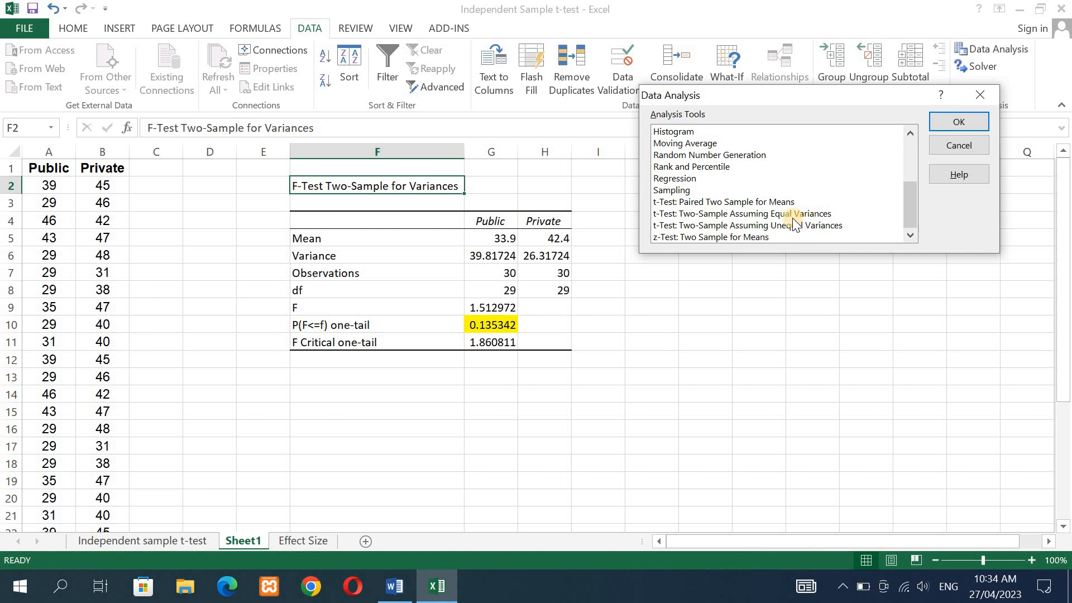
click(681, 214)
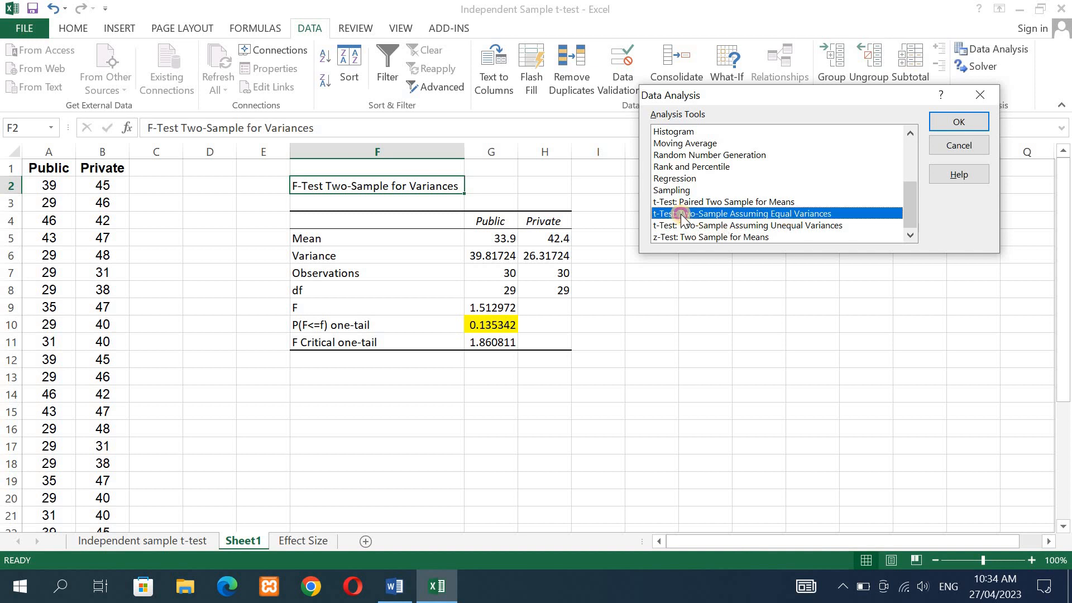
click(947, 119)
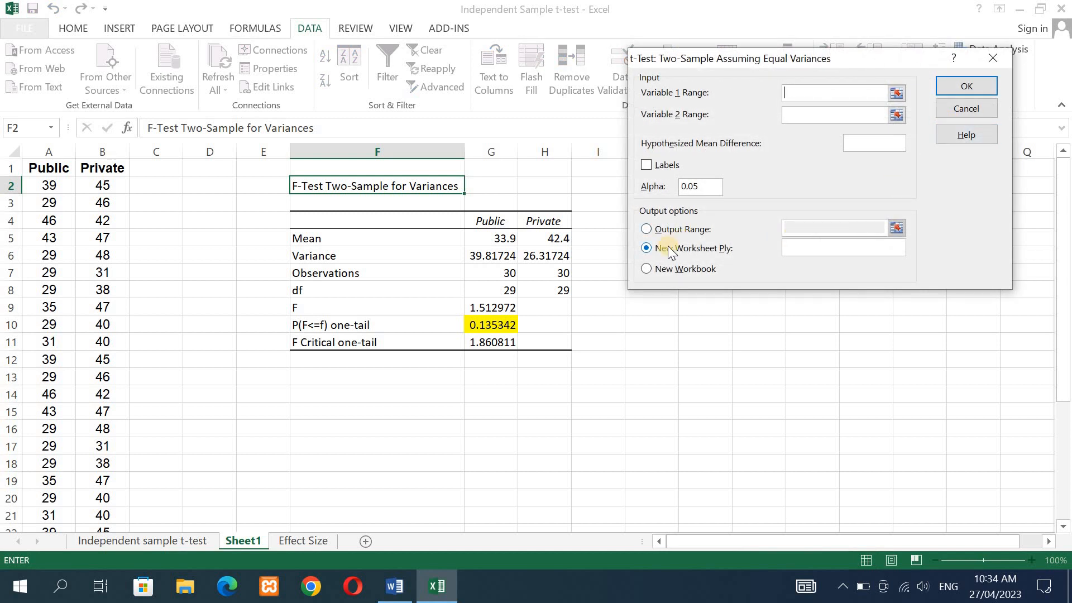
click(53, 168)
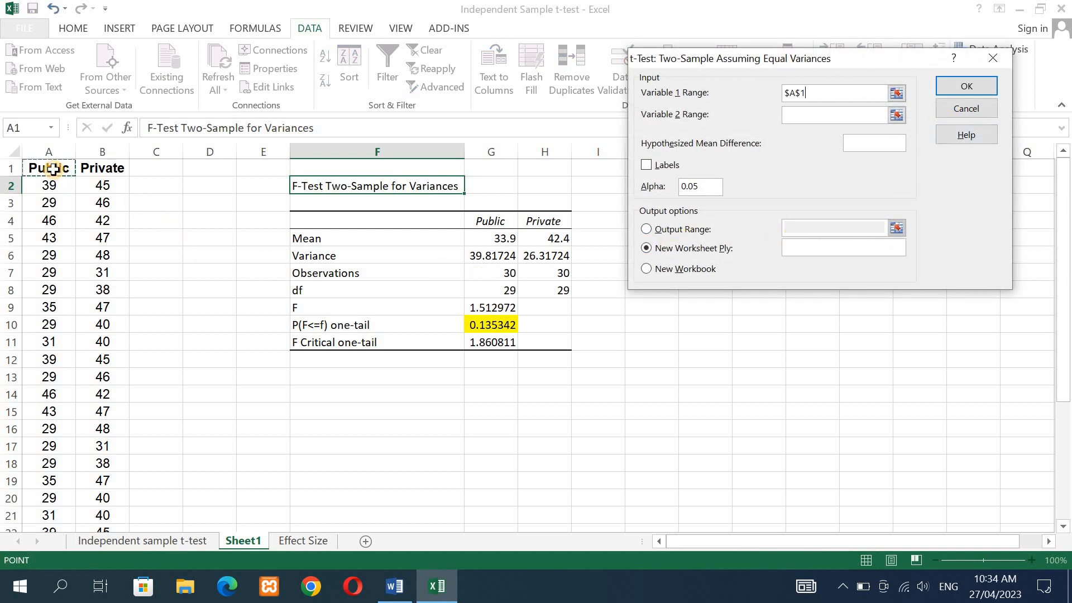
drag(53, 168, 56, 493)
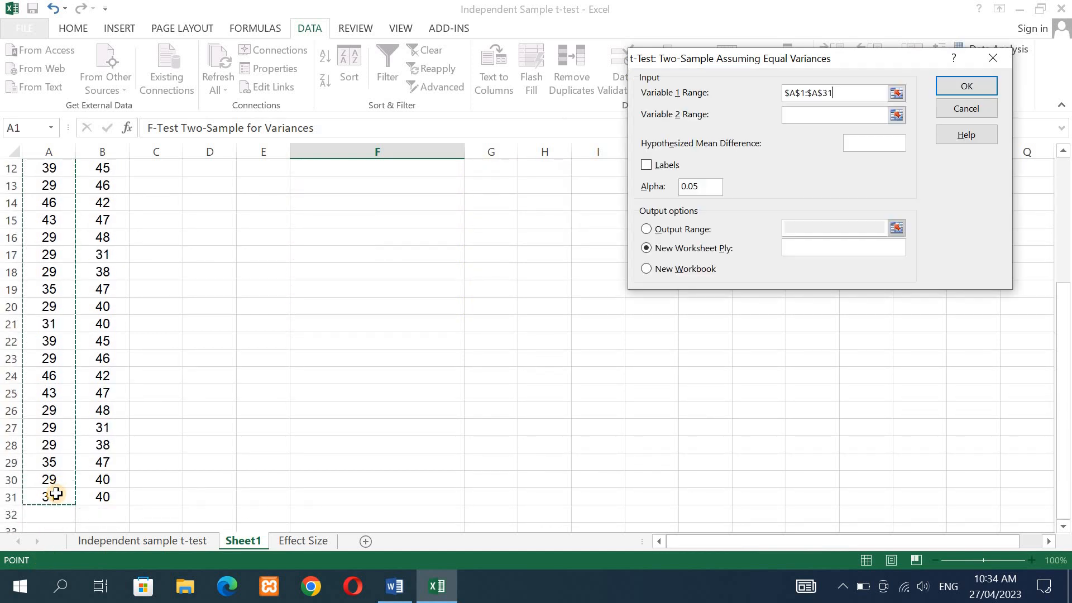
Set the t-test's Variable 2 range to the Private scores in B1:B31 and enable Labels
click(804, 116)
drag(1066, 306, 1067, 170)
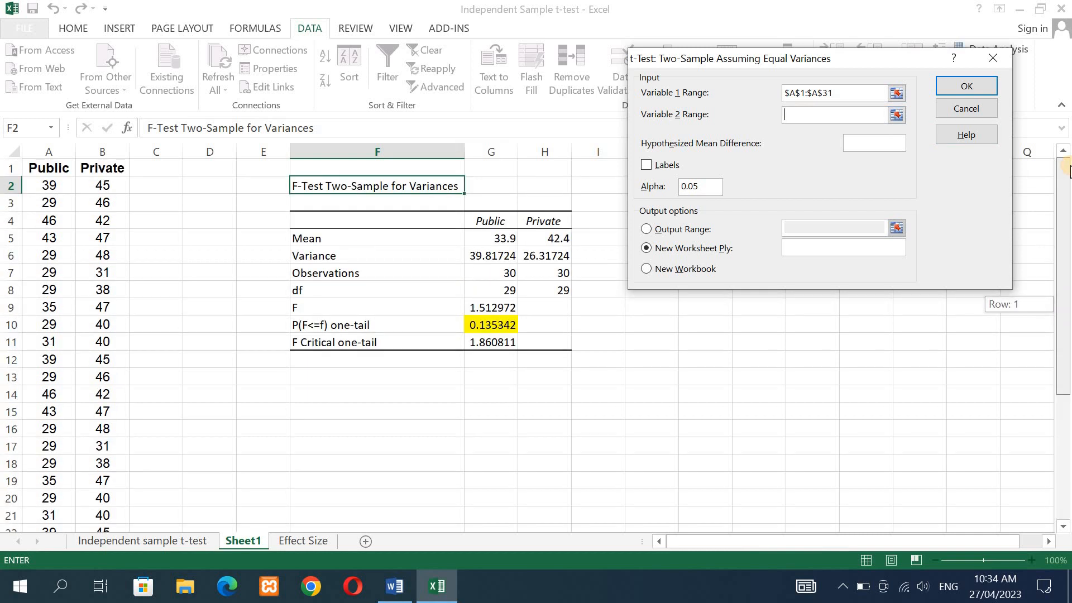
click(103, 168)
drag(104, 168, 104, 497)
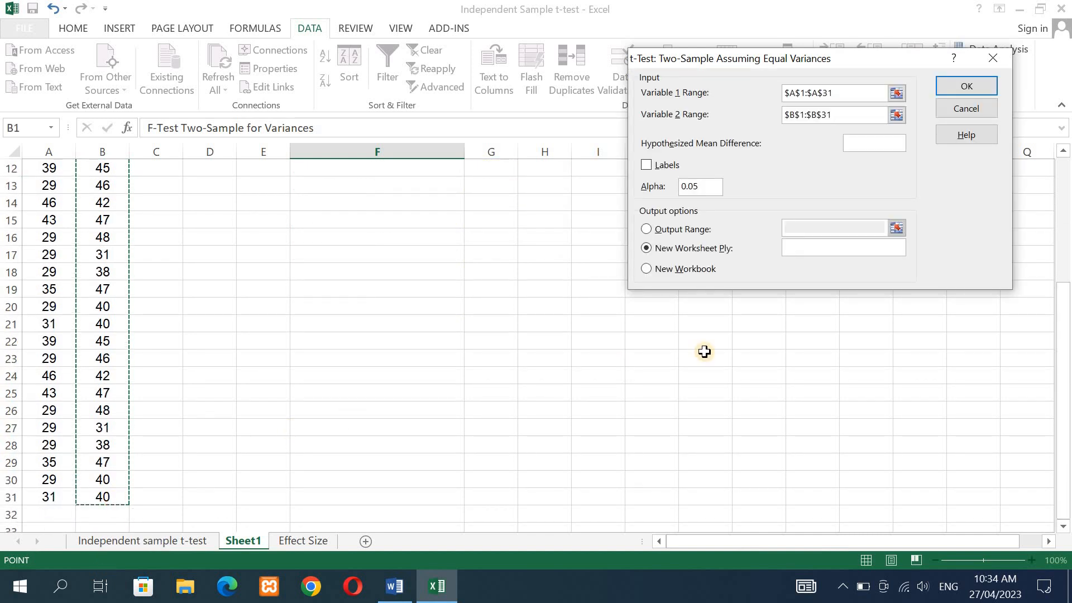
click(647, 166)
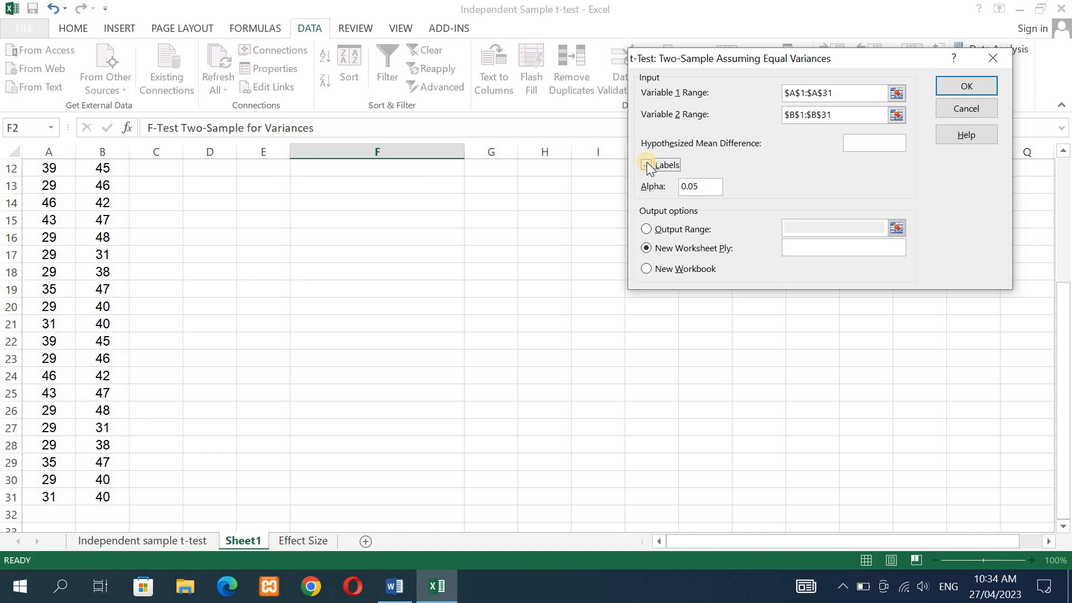
click(647, 166)
Output the t-test results to cell K2 on the current sheet and widen column K to fit its text
click(647, 229)
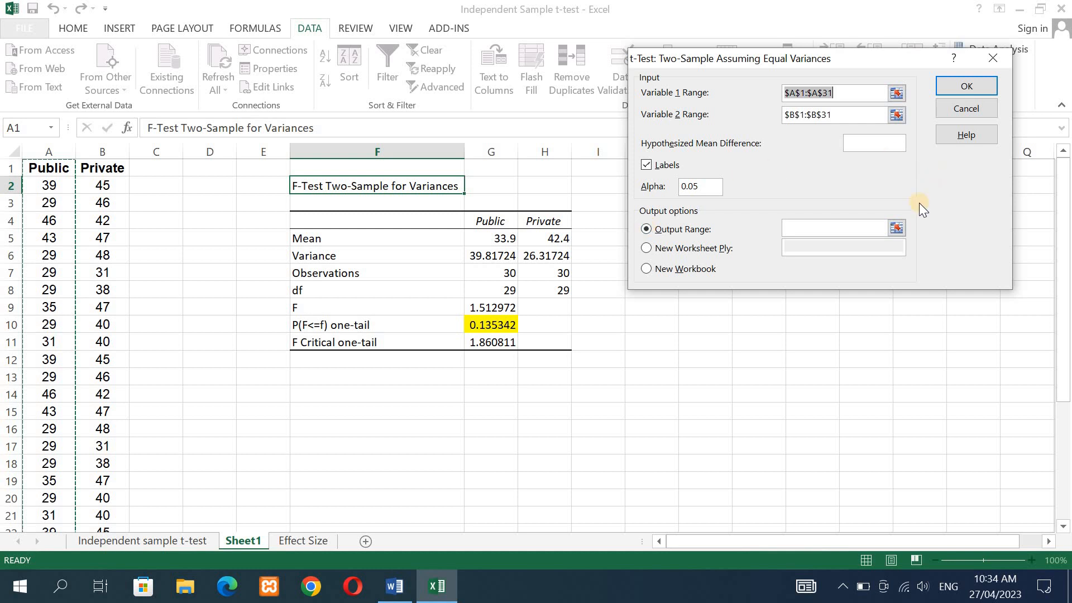
click(896, 228)
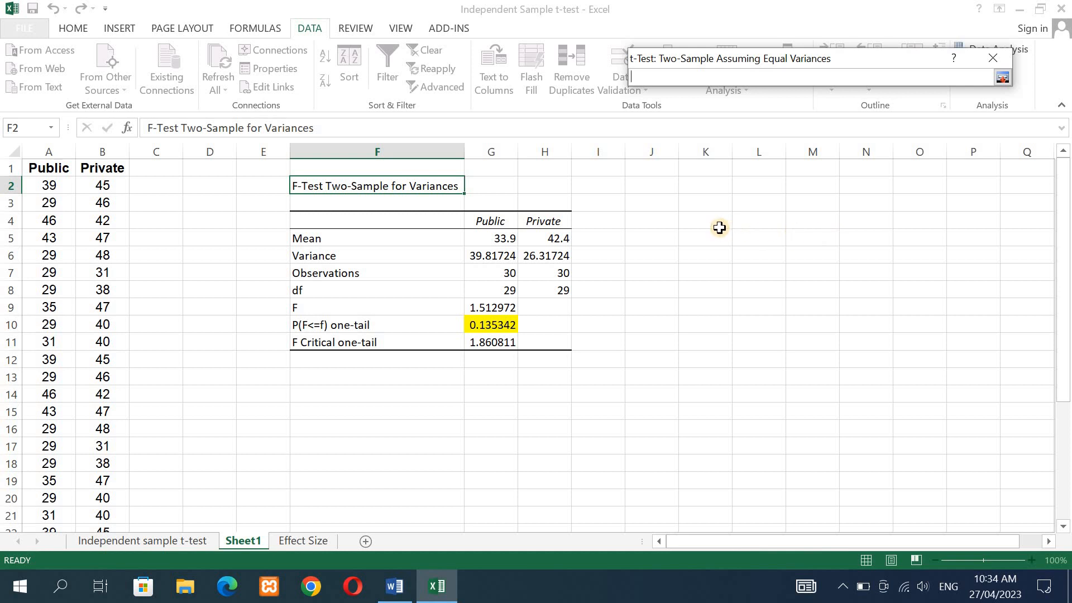
click(703, 186)
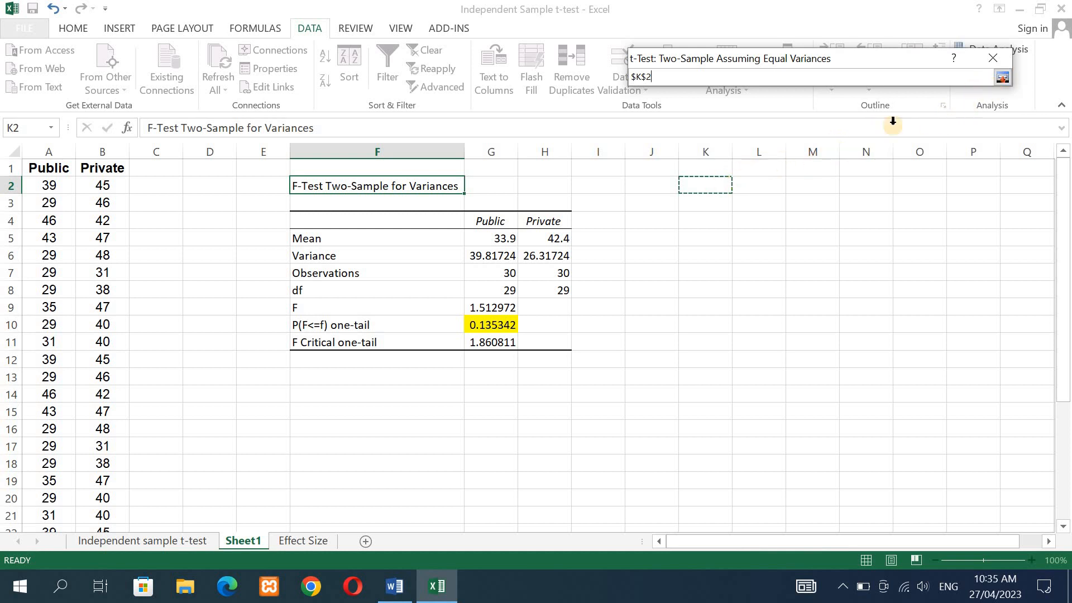
click(1002, 79)
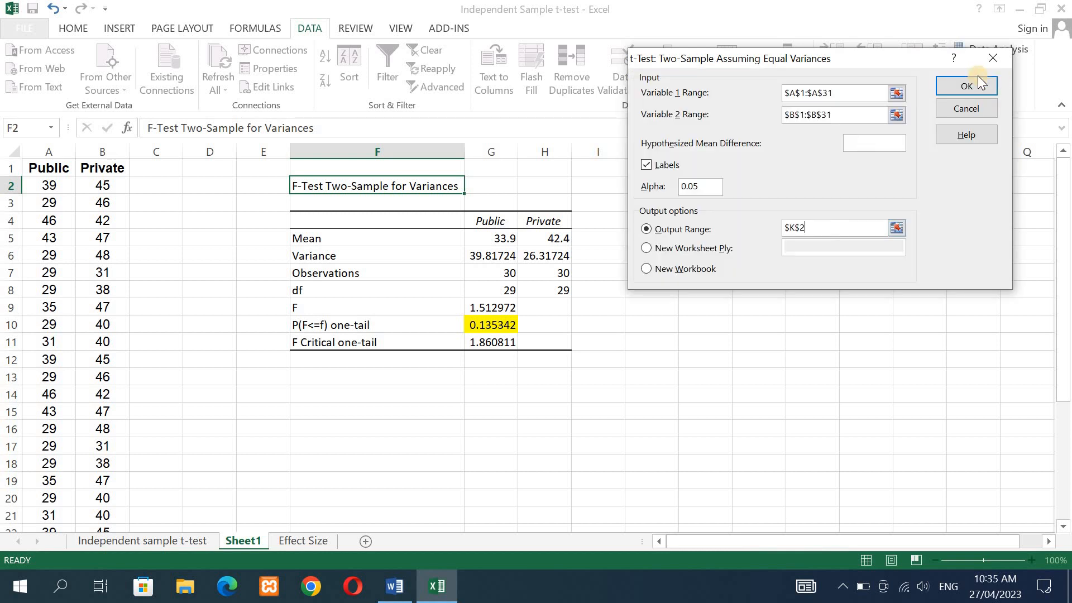
click(955, 86)
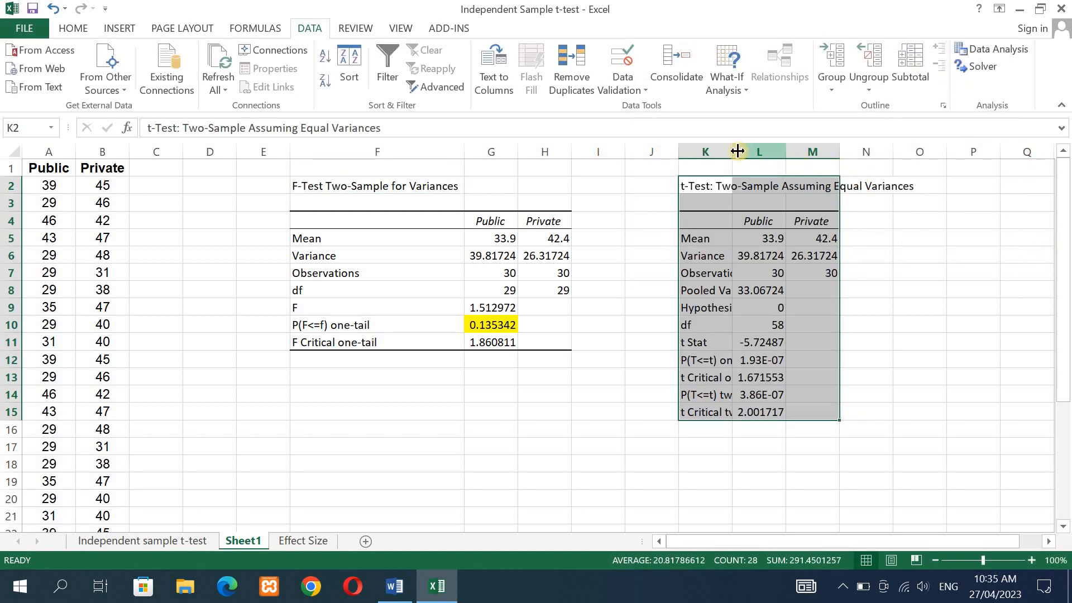
drag(732, 147, 920, 149)
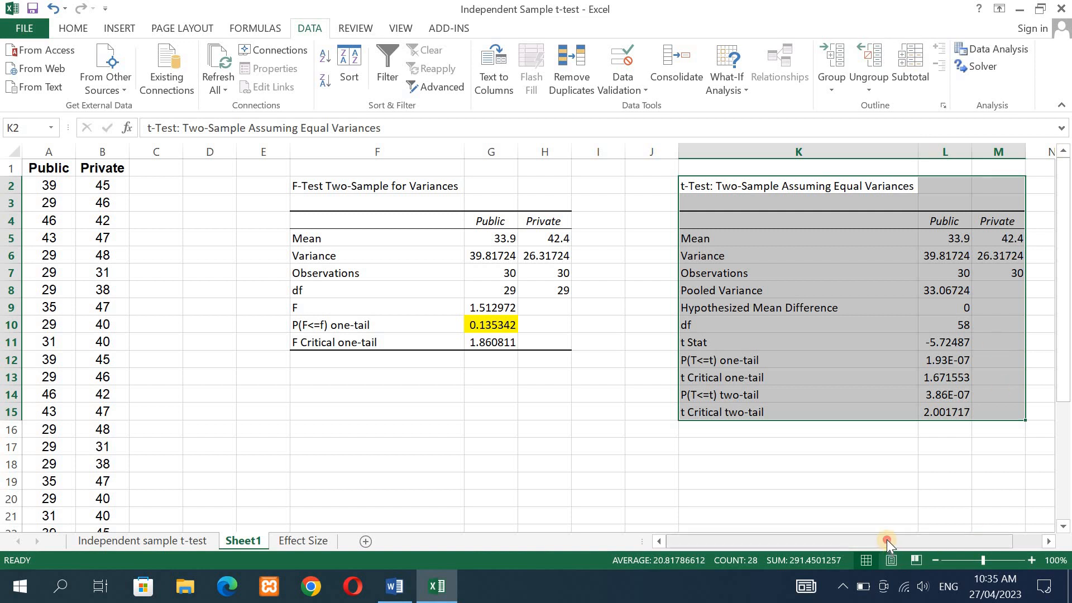
drag(887, 540, 947, 531)
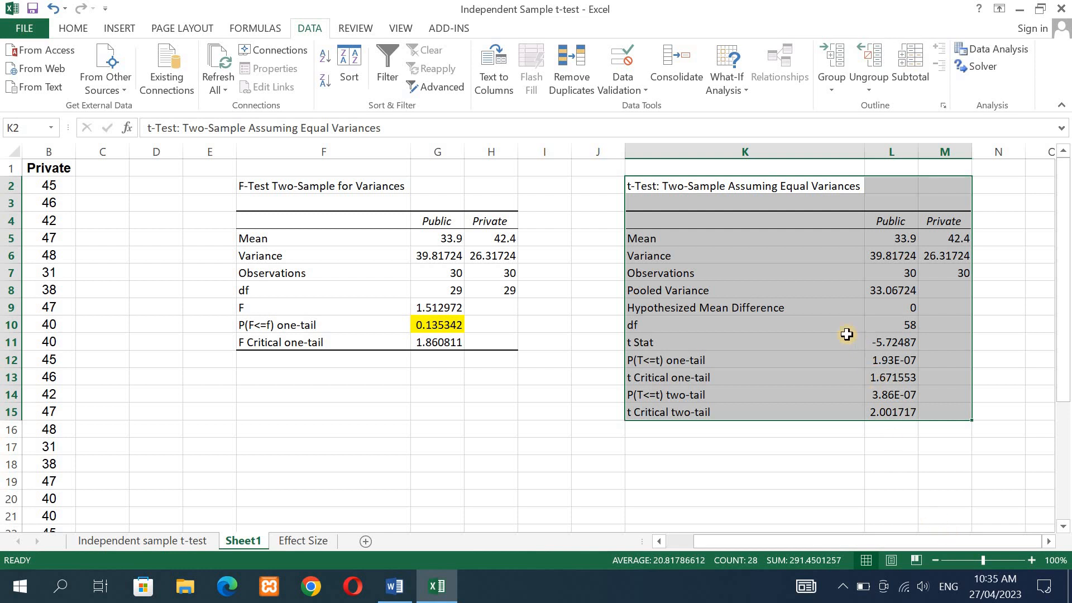
Highlight the two-tail P value of the t-test in cell L14 with a yellow fill
click(811, 324)
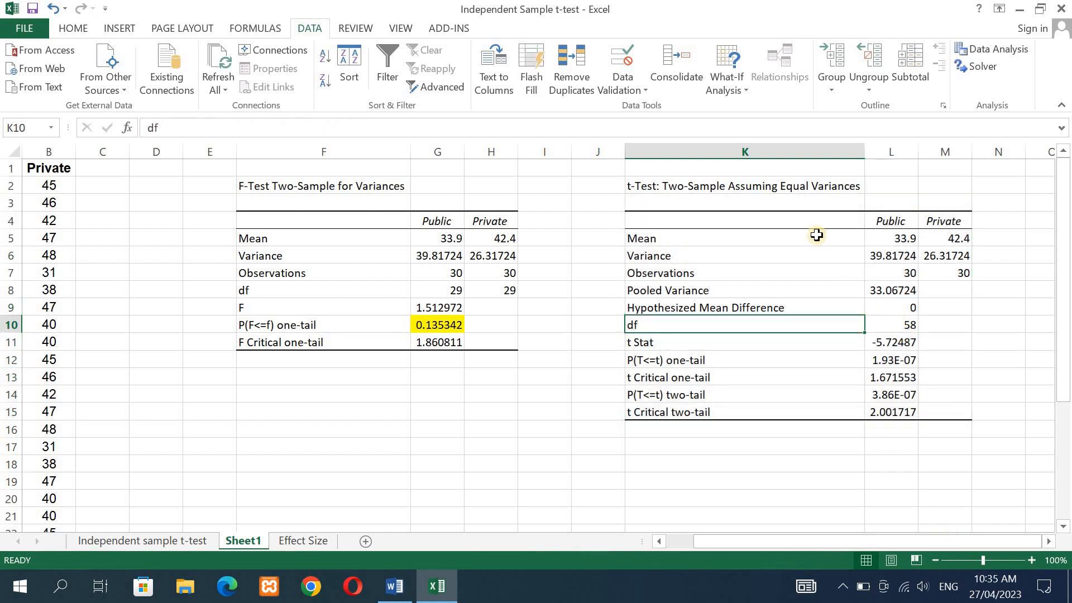
click(787, 239)
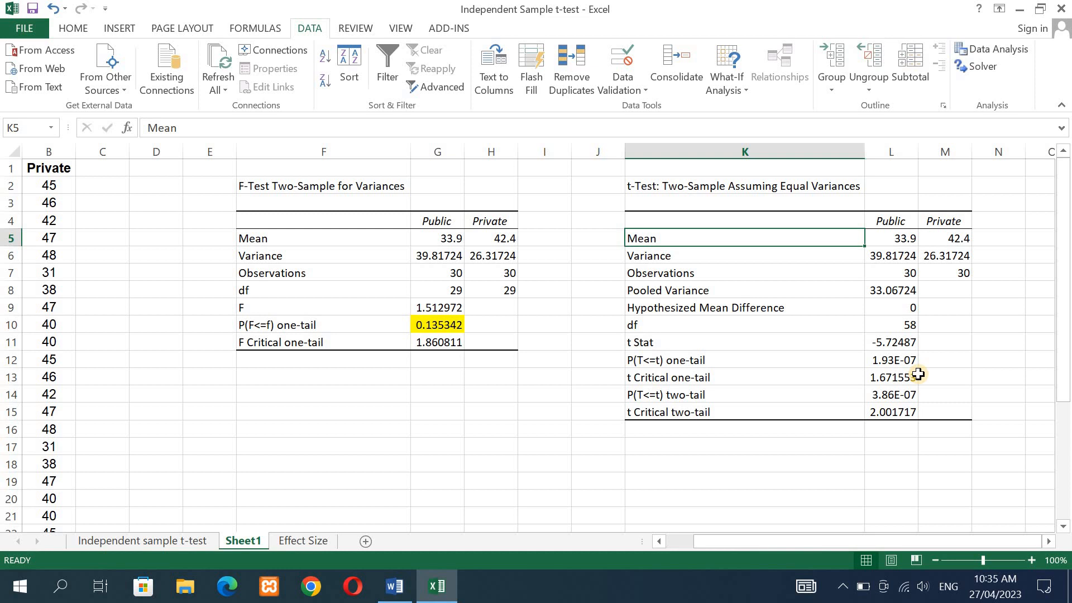
click(892, 365)
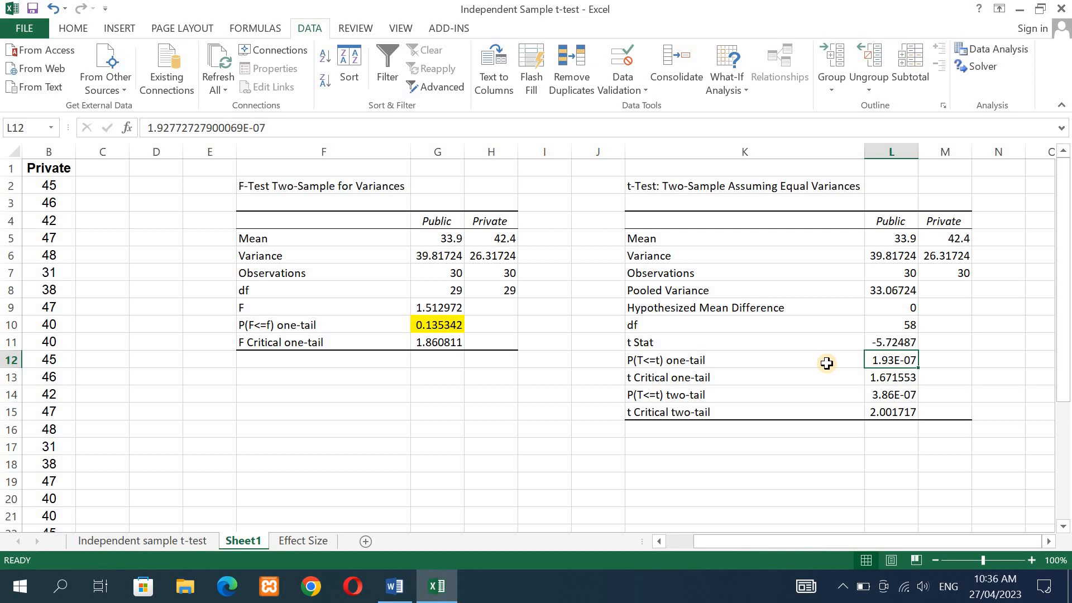
click(674, 395)
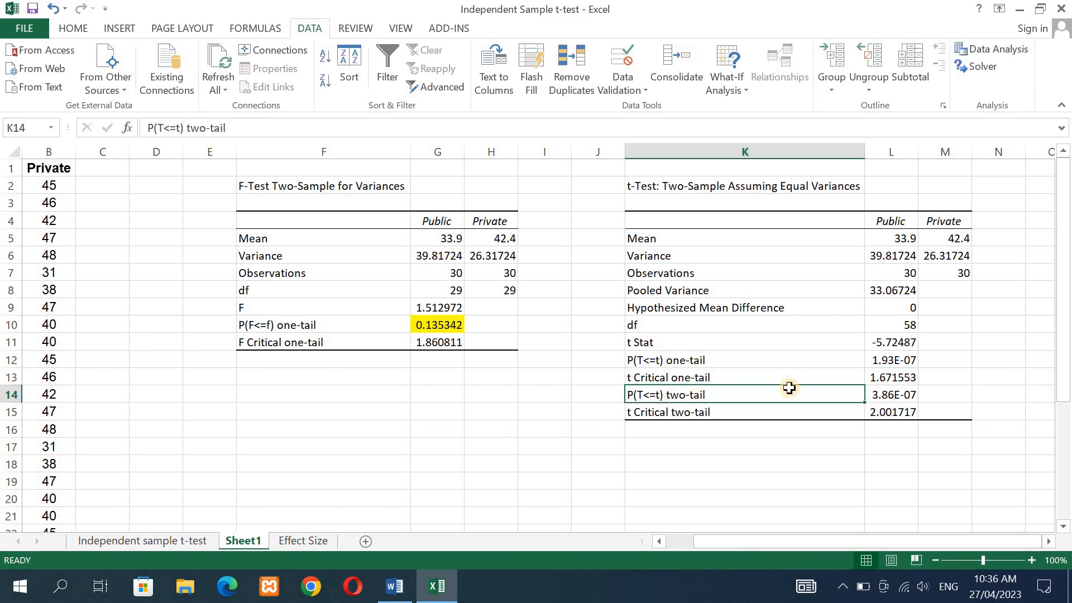
click(890, 397)
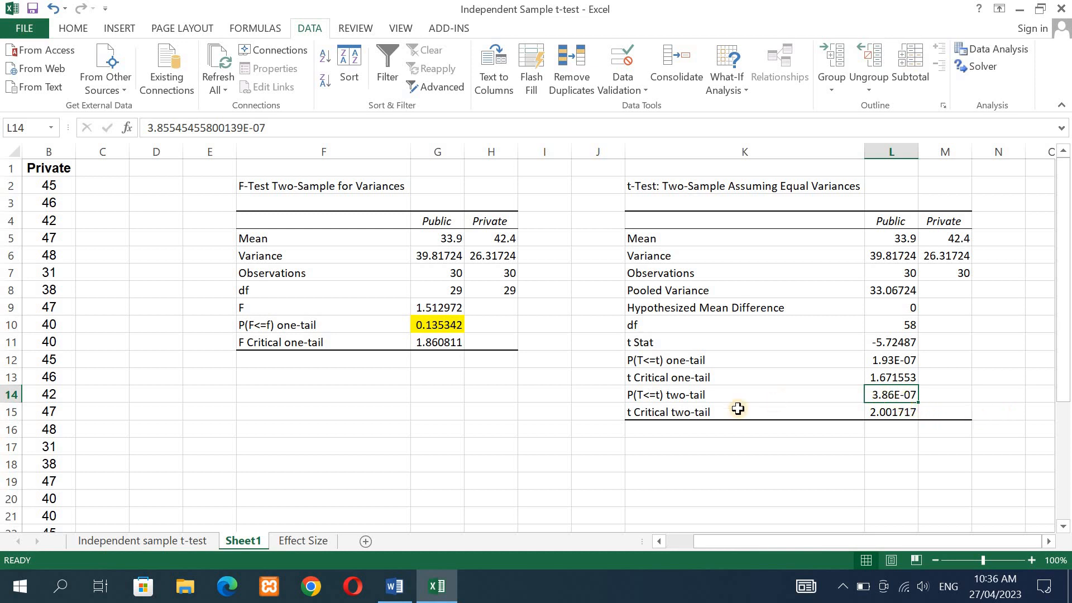
click(656, 397)
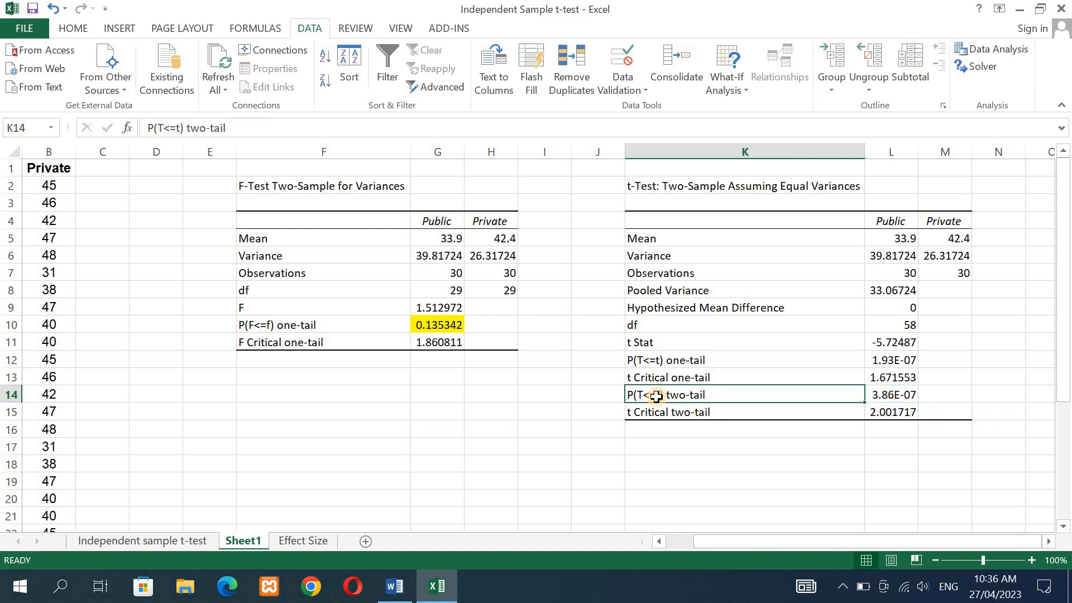
click(890, 395)
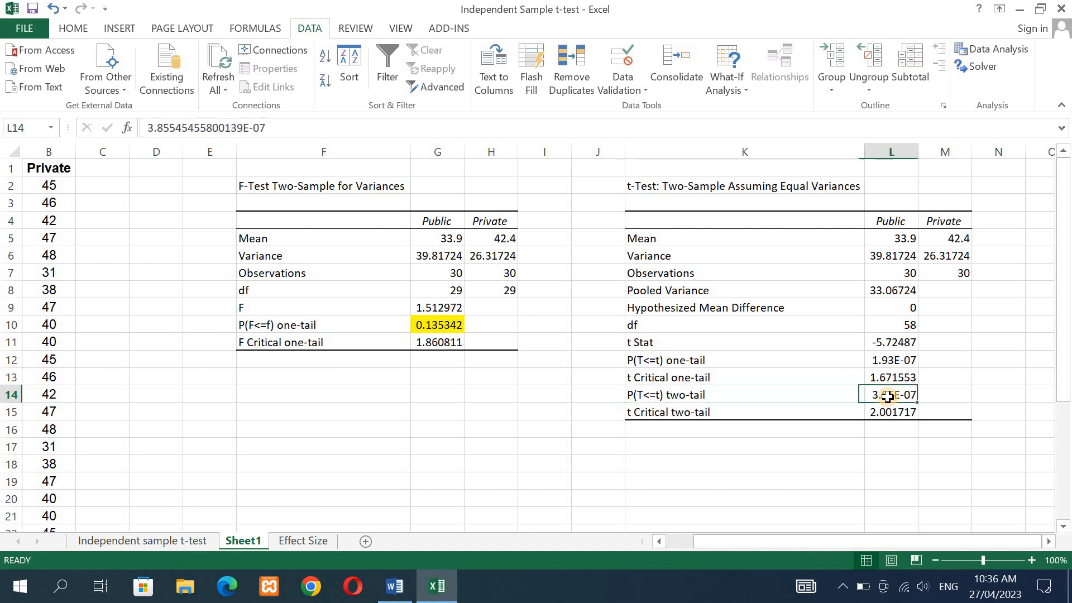
click(79, 30)
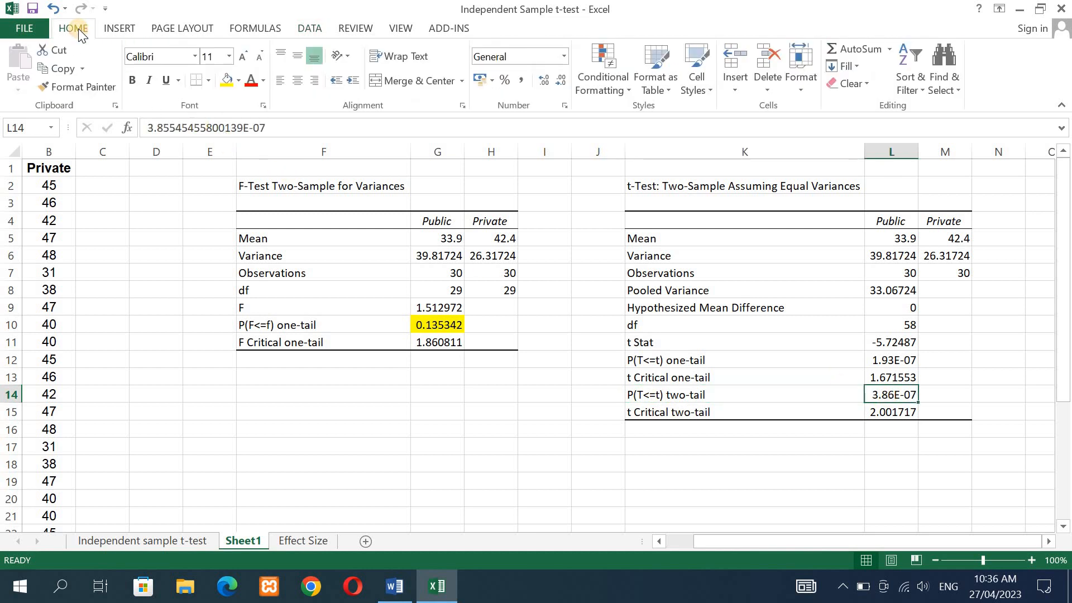
click(226, 81)
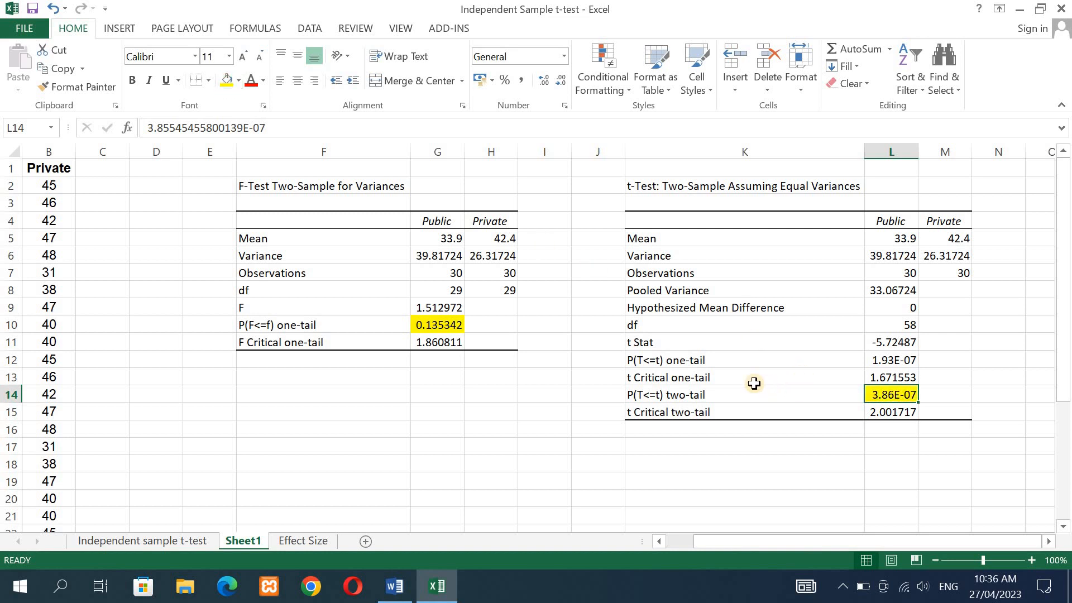
Review the public versus private hypotheses in the Word document, and return to Excel to check the t-test's Public mean
click(722, 397)
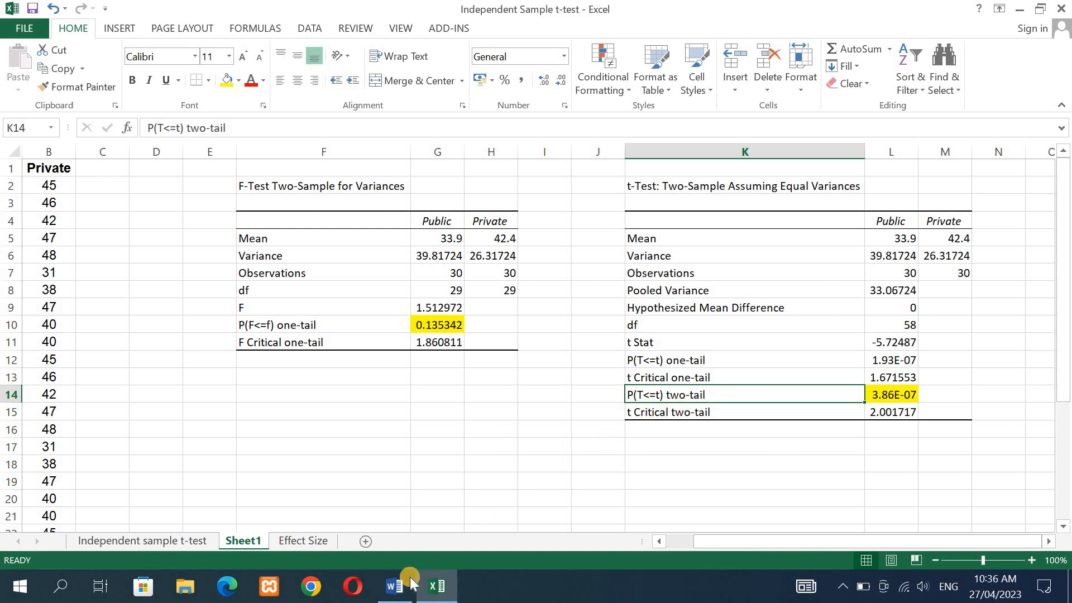
click(393, 586)
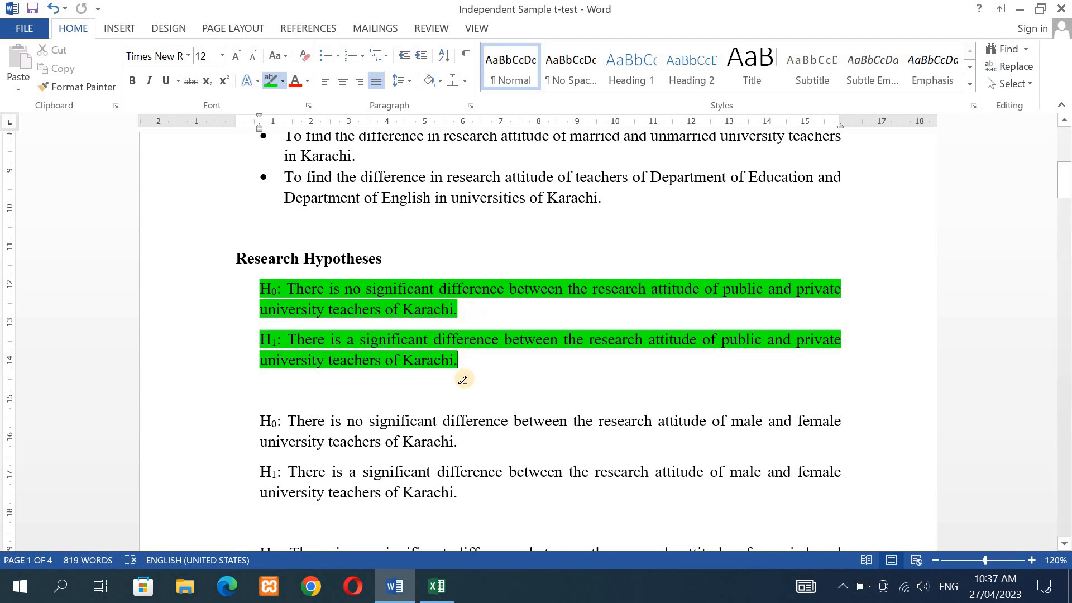
click(399, 595)
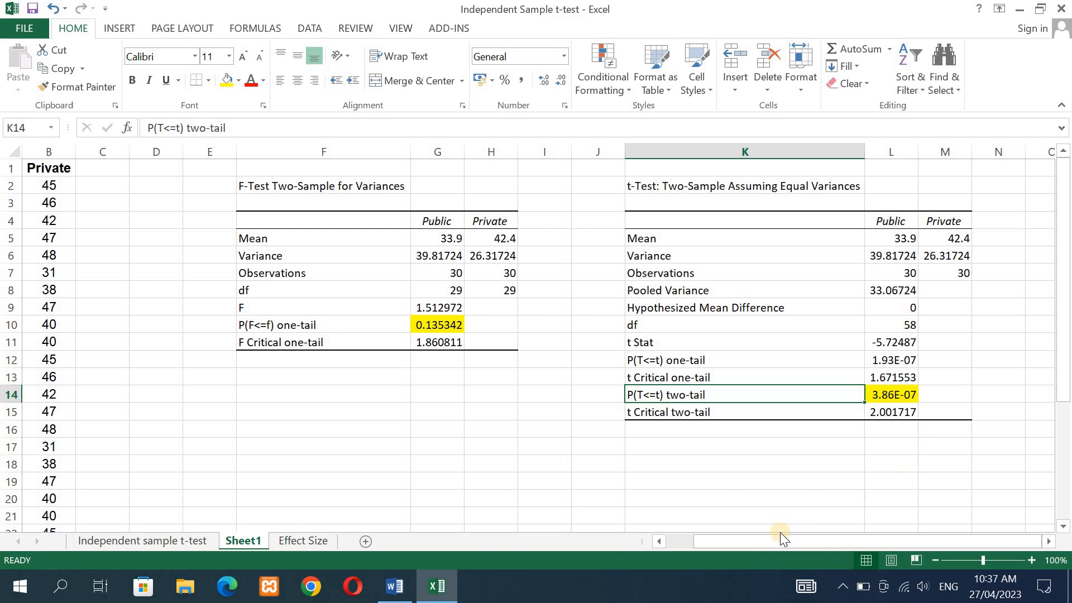
drag(766, 538, 751, 538)
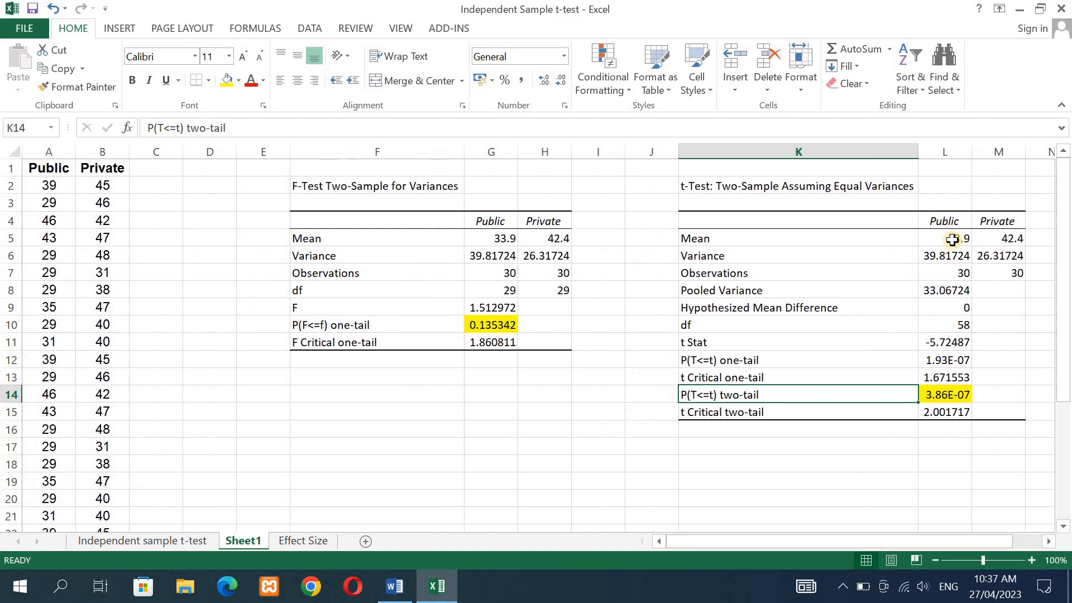
click(951, 239)
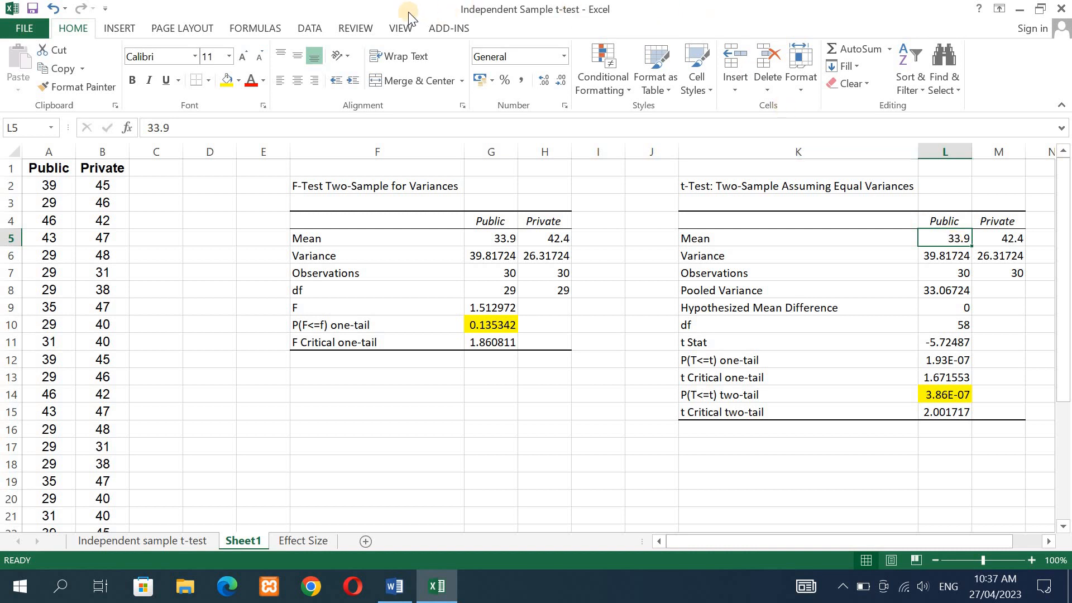
Start a Descriptive Statistics analysis with the Public and Private scores in A1:B31 as the input range
click(299, 31)
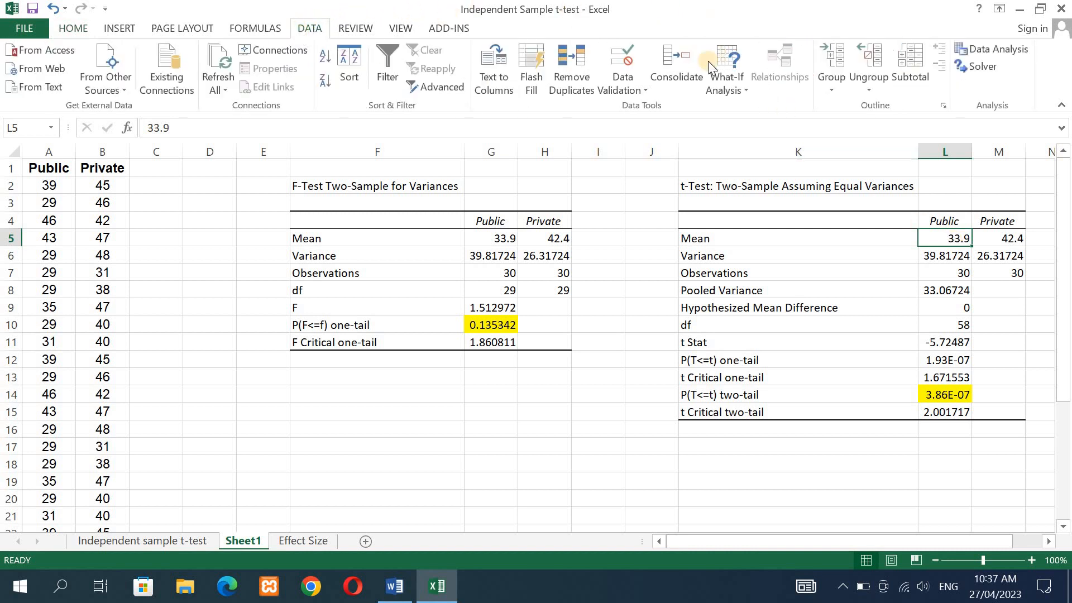
click(992, 52)
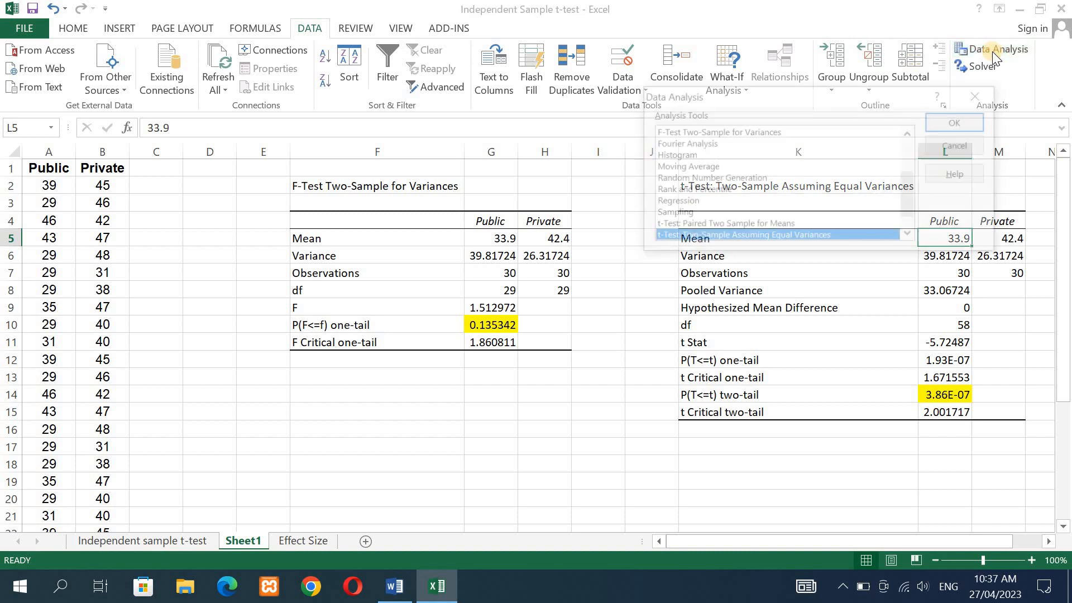
drag(913, 196, 914, 175)
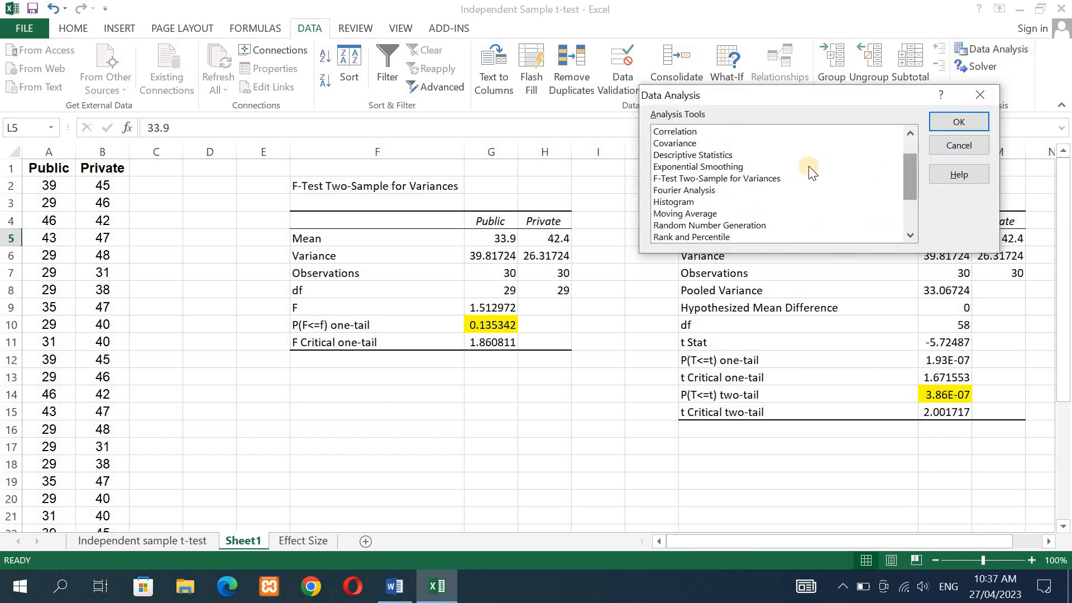
click(718, 155)
click(944, 124)
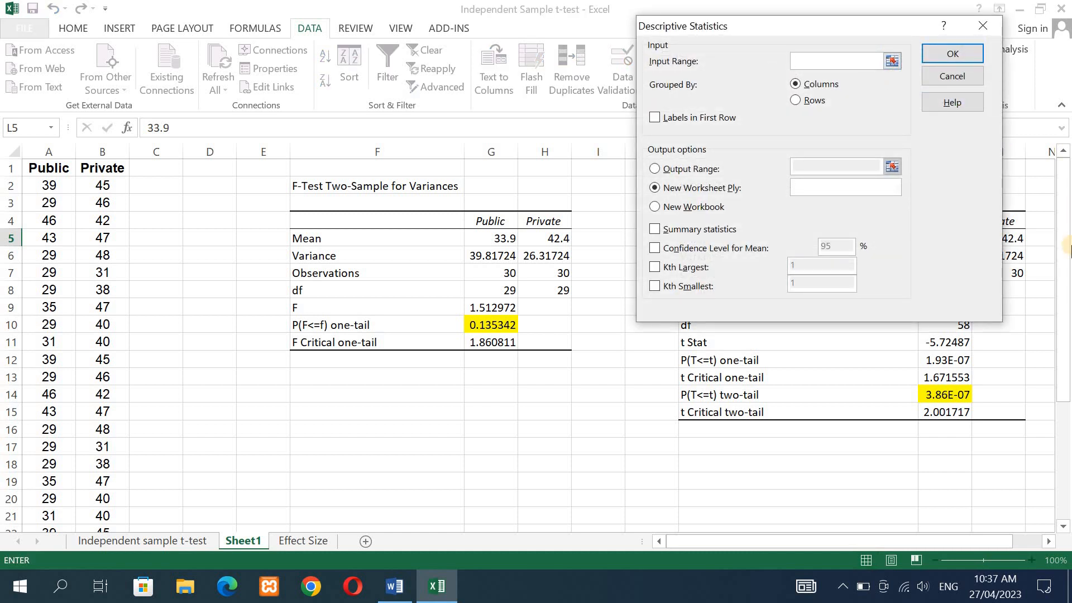
drag(39, 167, 97, 497)
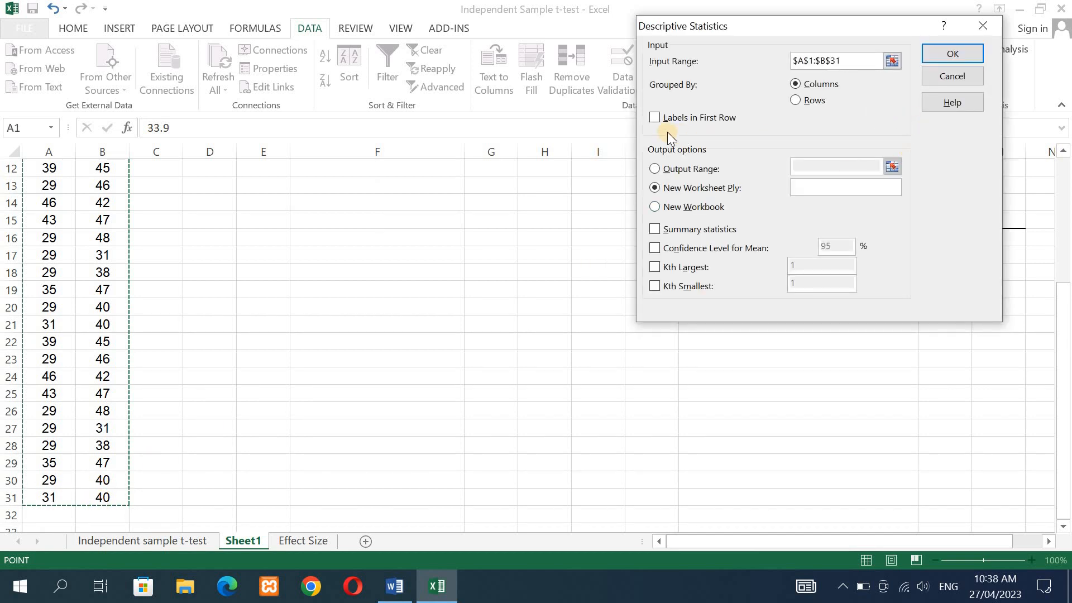
Enable Labels in First Row and Summary statistics, and choose Output Range as the destination for the descriptive statistics
click(655, 119)
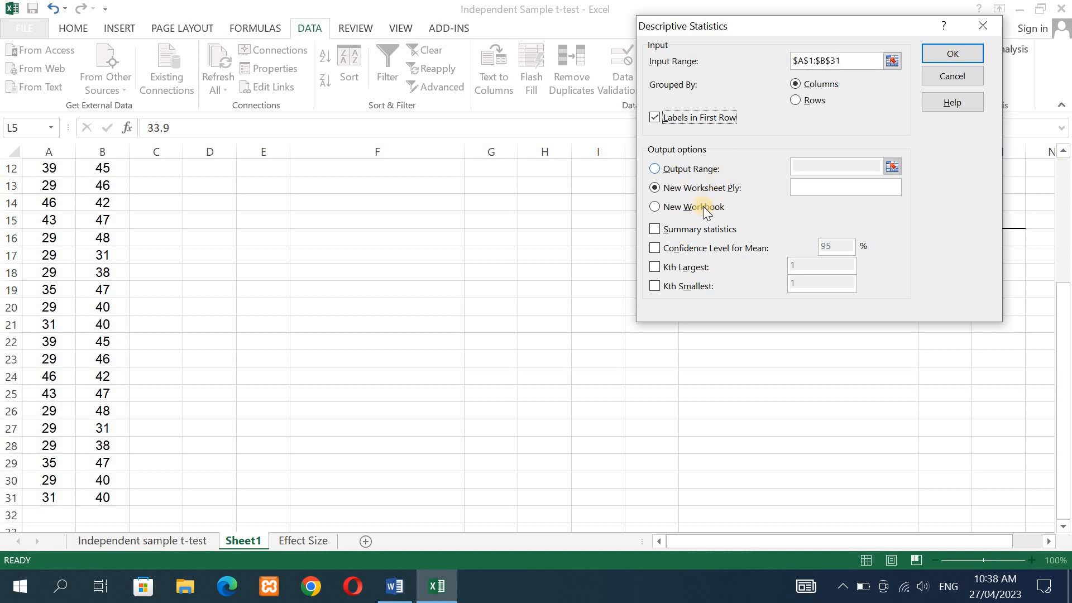
click(653, 228)
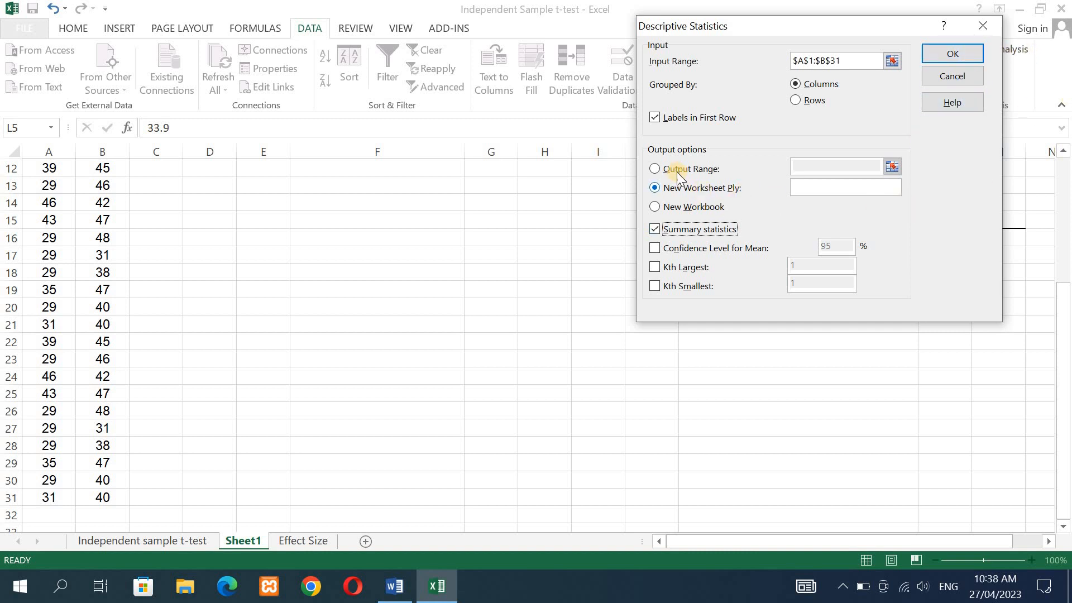
click(654, 169)
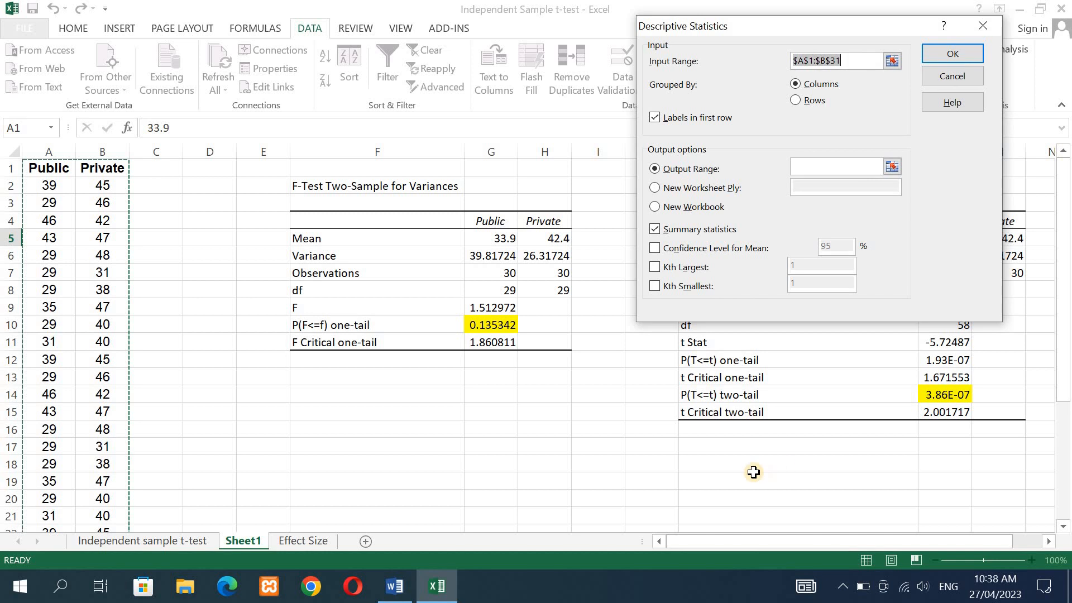
click(373, 477)
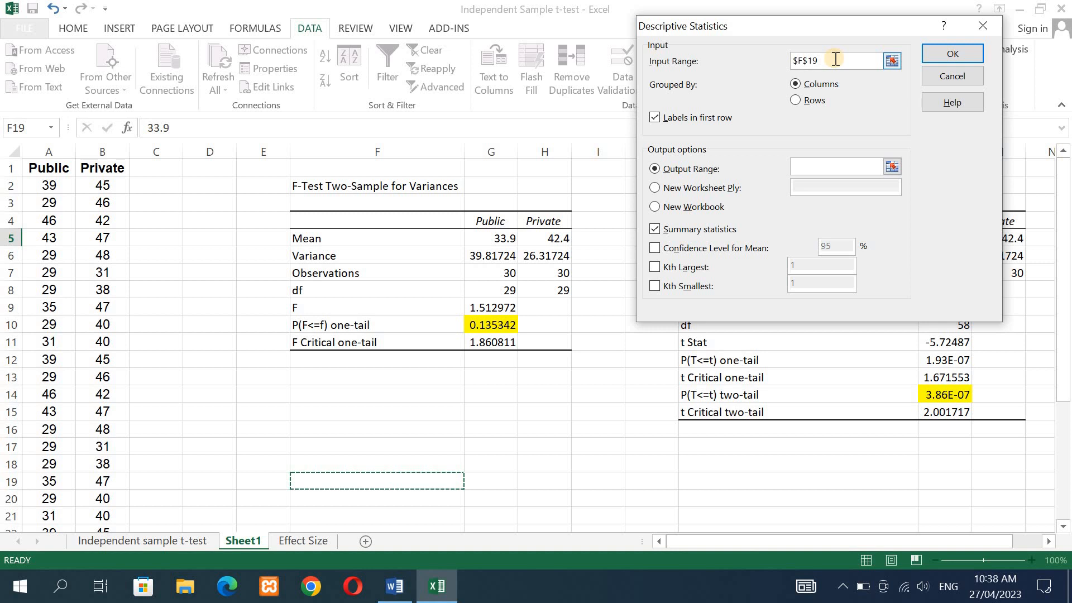
key(BackSpace)
key(BackSpace)
key(BackSpace)
key(BackSpace)
key(BackSpace)
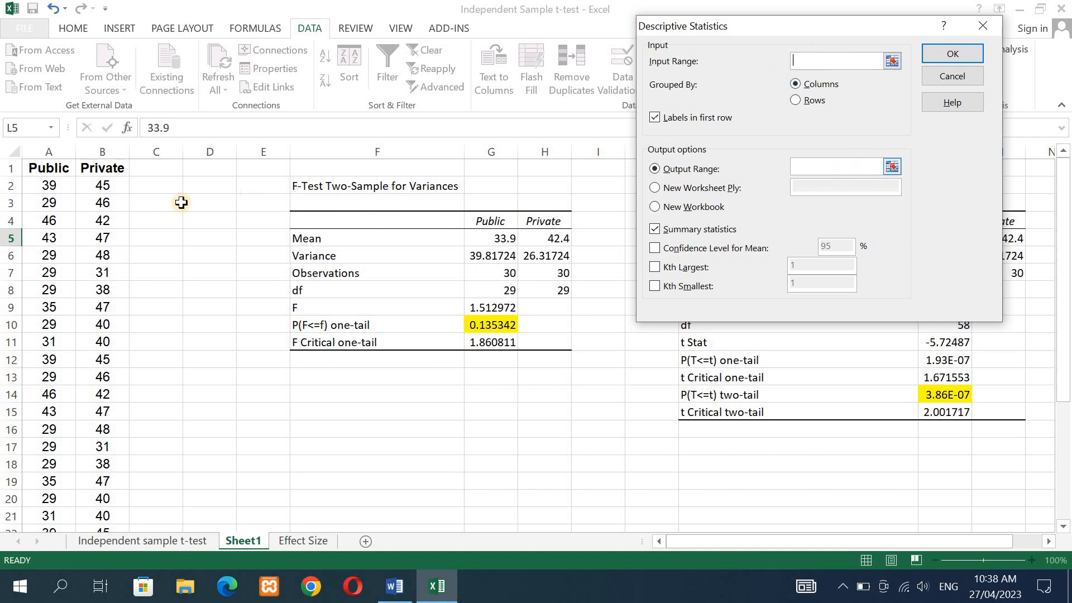
drag(53, 167, 98, 481)
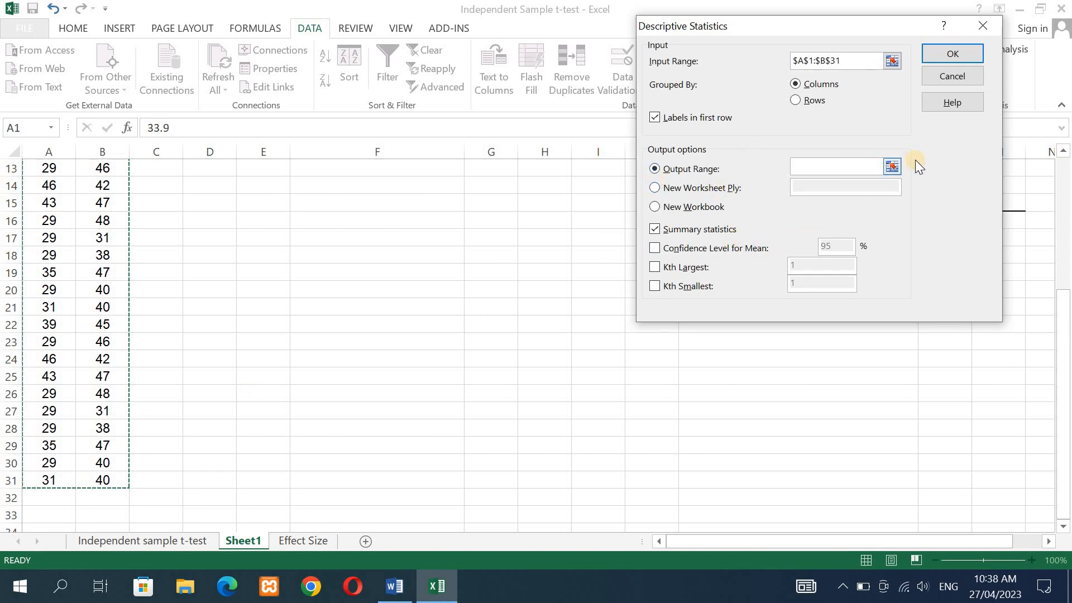
Set the Descriptive Statistics output range to cell F24 on the current sheet
click(893, 163)
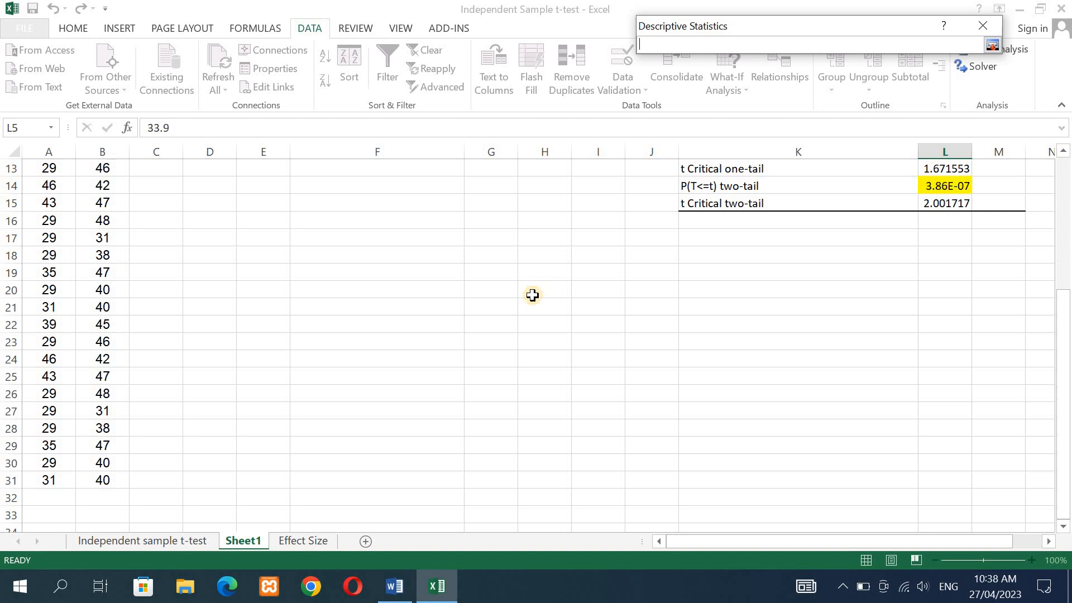
click(382, 359)
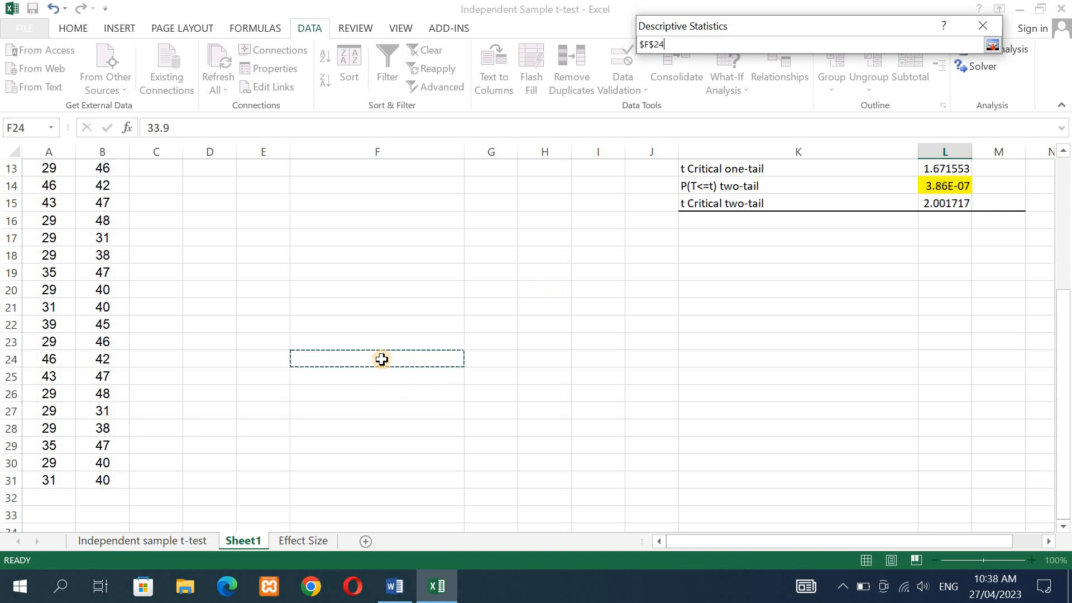
click(992, 48)
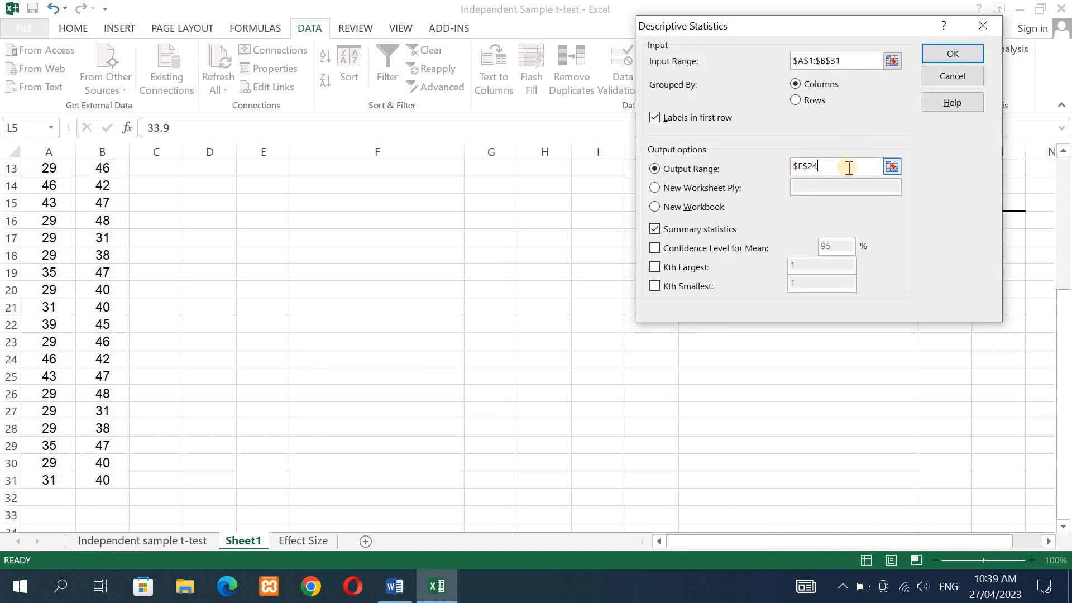
Generate the descriptive statistics output and widen columns G and H to fit the full labels and values
click(952, 53)
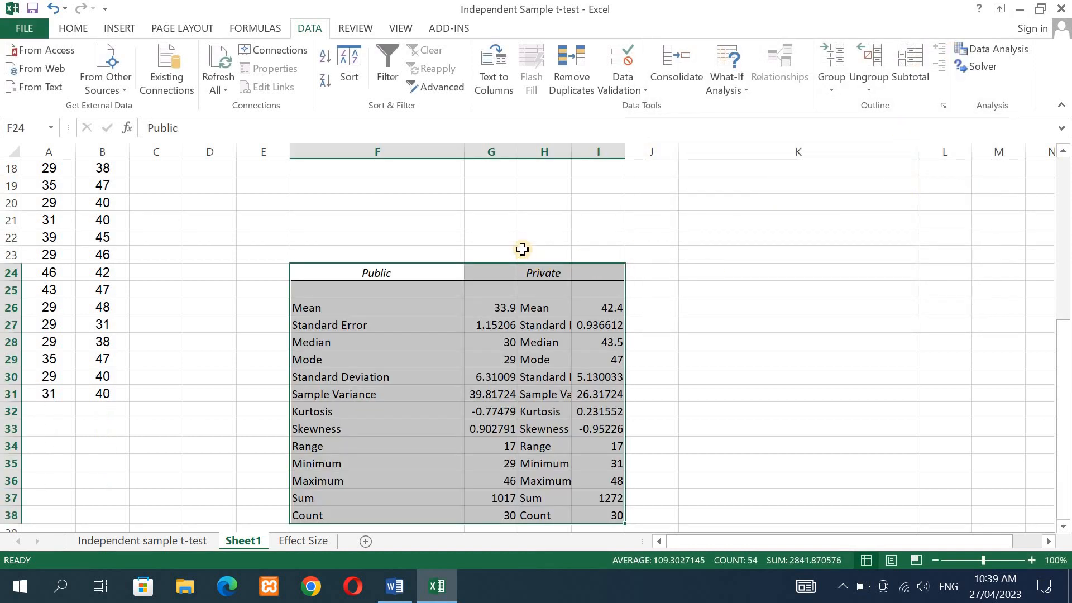
drag(520, 146, 681, 152)
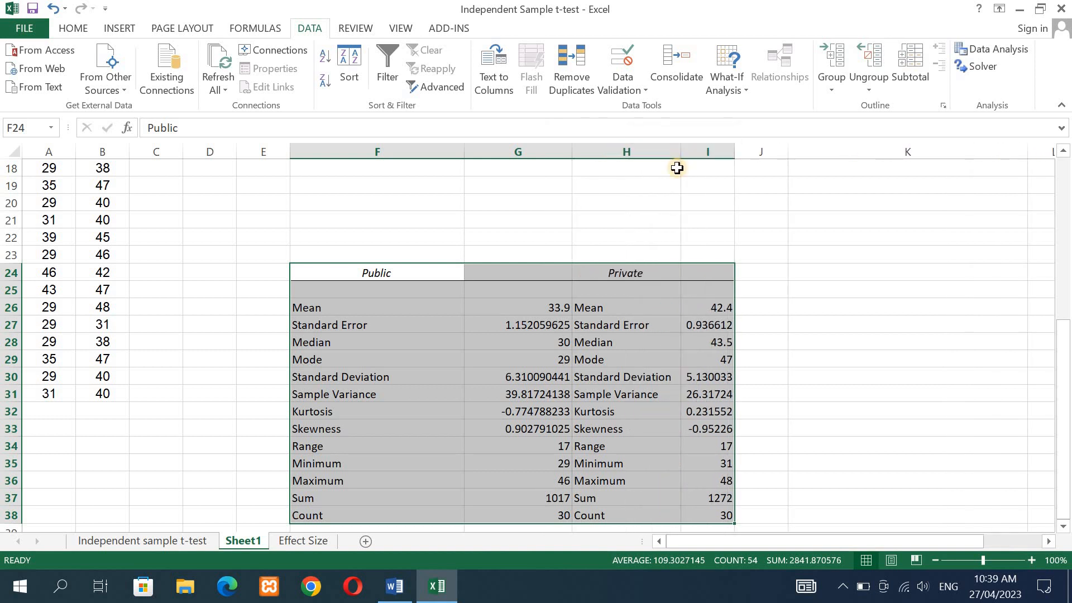
drag(571, 149, 598, 152)
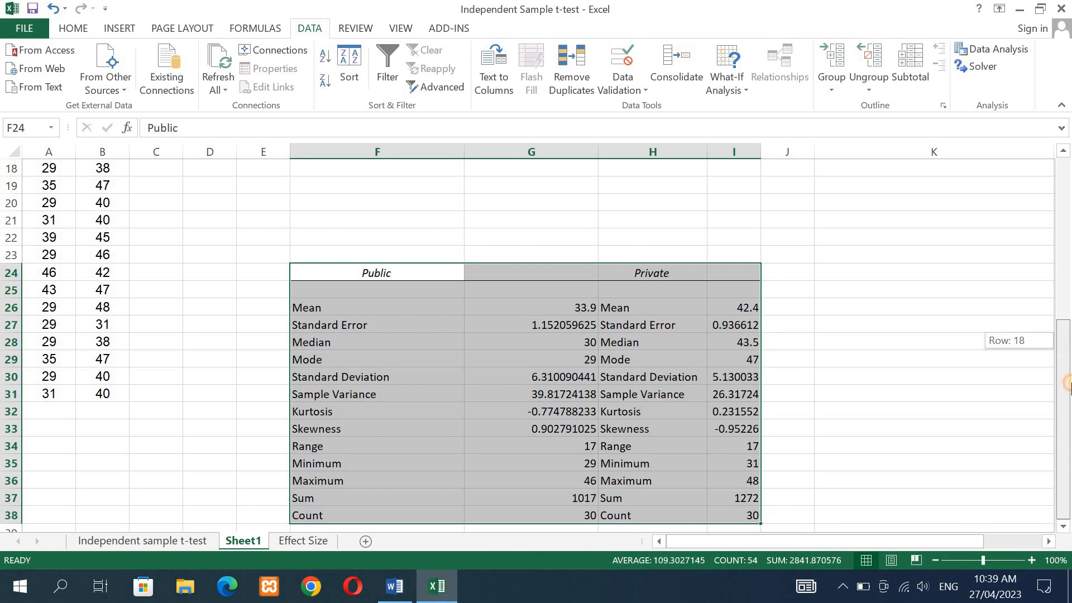
click(594, 475)
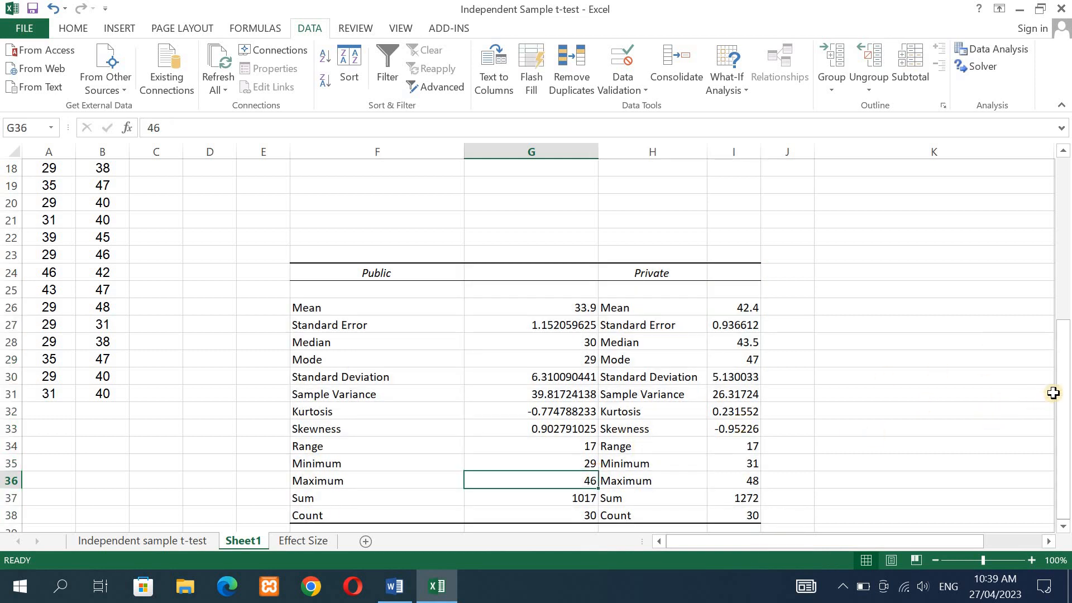
Review the F-test and t-test output tables, checking the t-test's two-tail P value in L14
drag(1061, 366, 1056, 204)
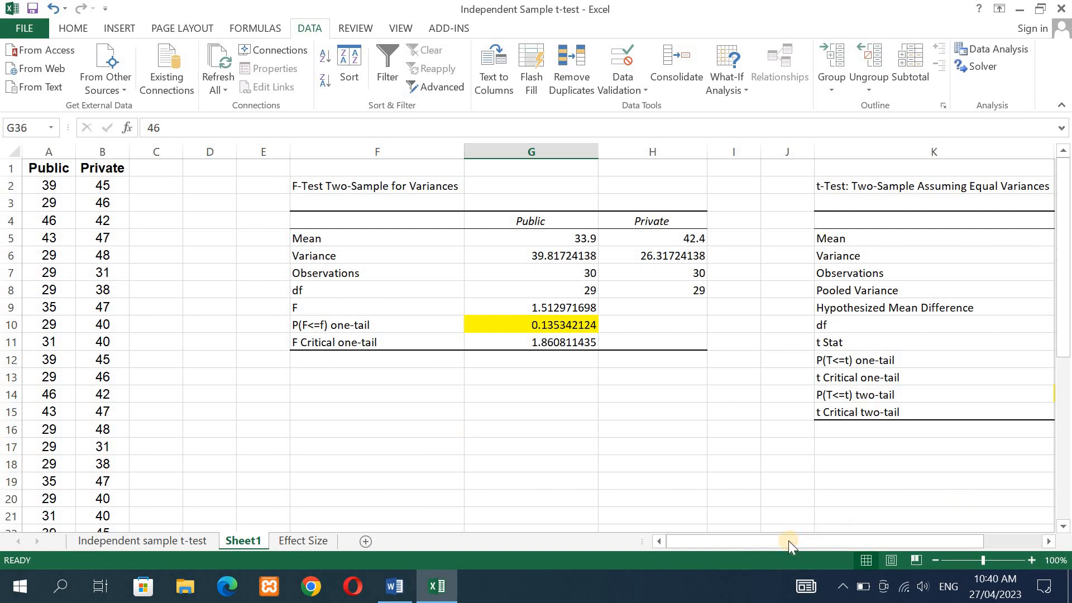
drag(789, 540, 894, 524)
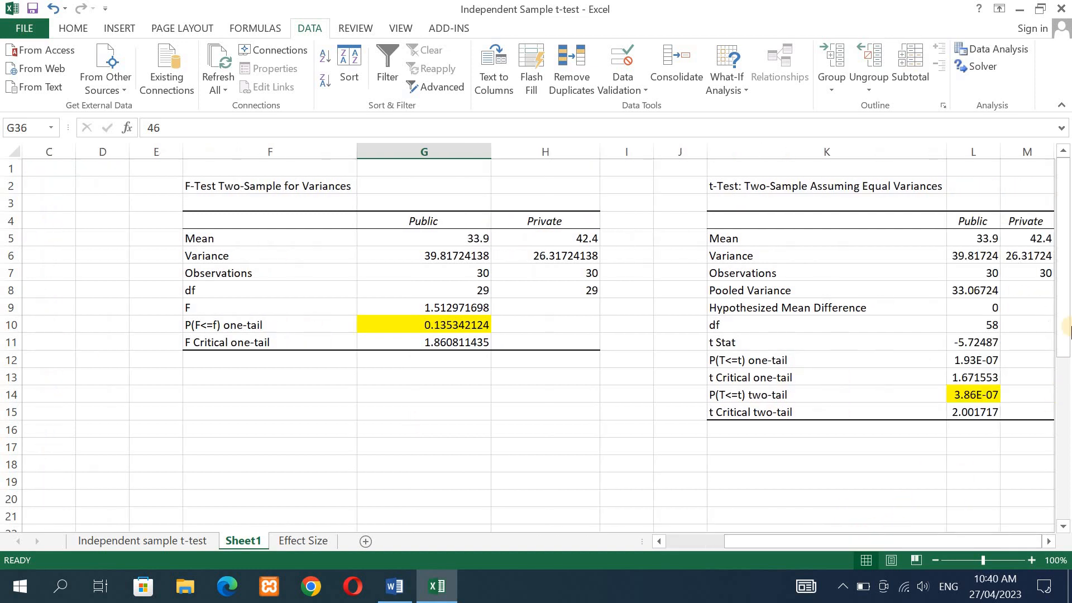
drag(1064, 316, 1063, 284)
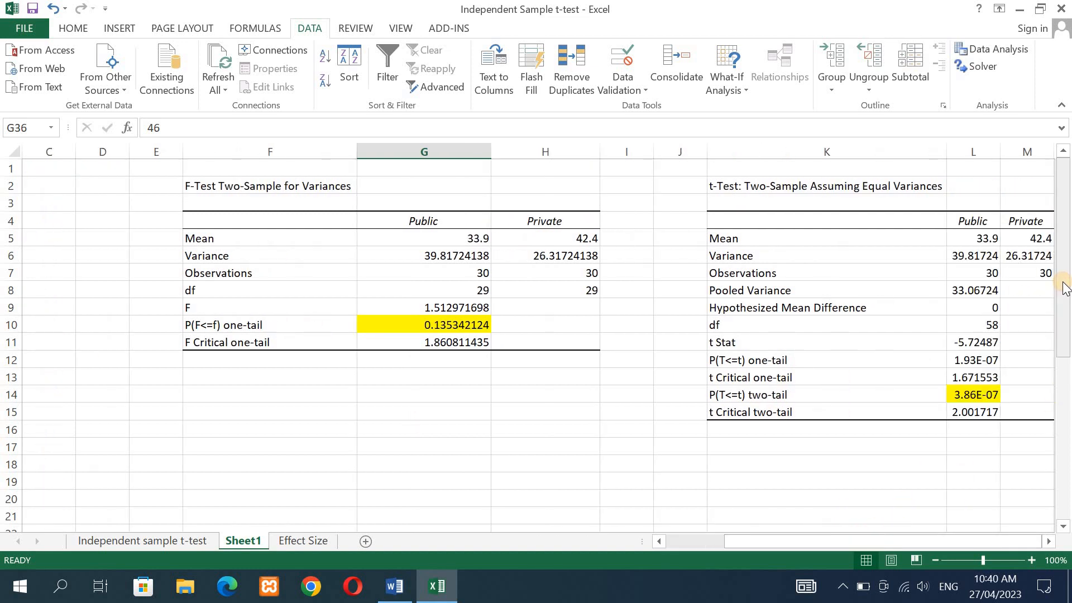
click(1063, 151)
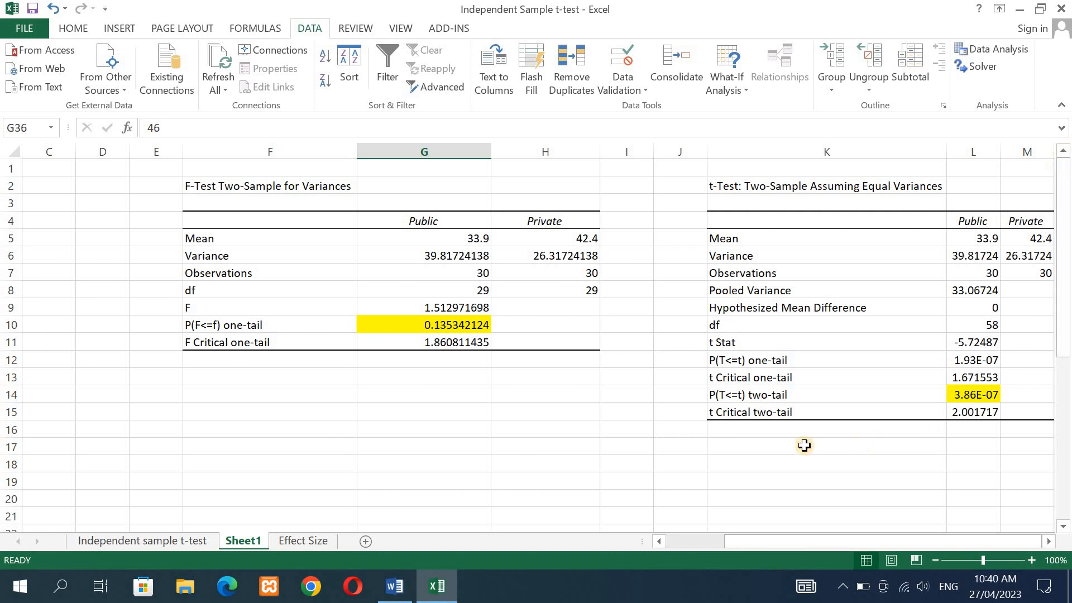
click(965, 395)
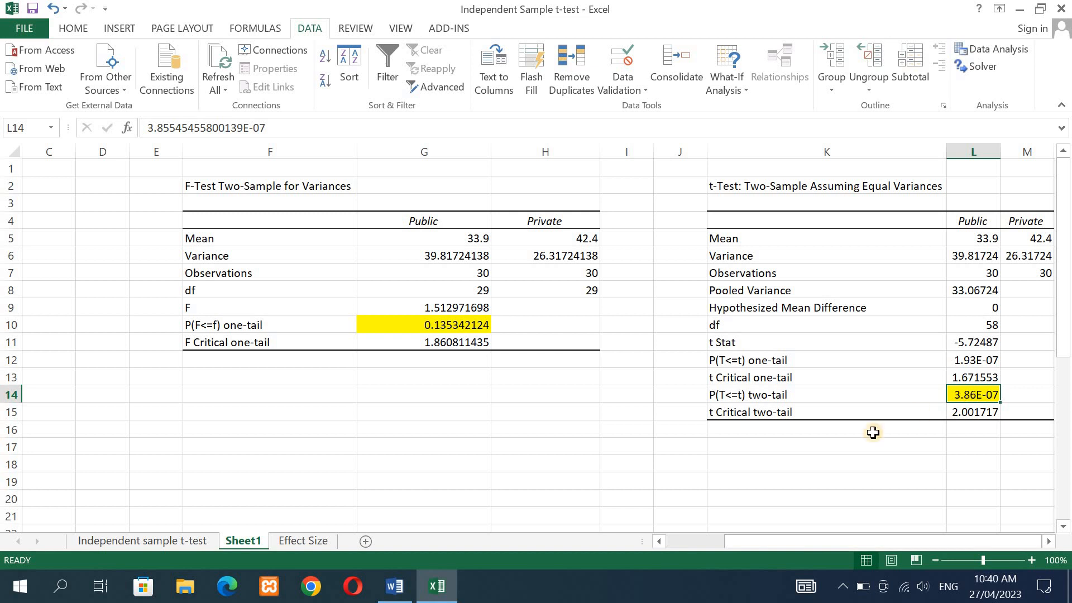
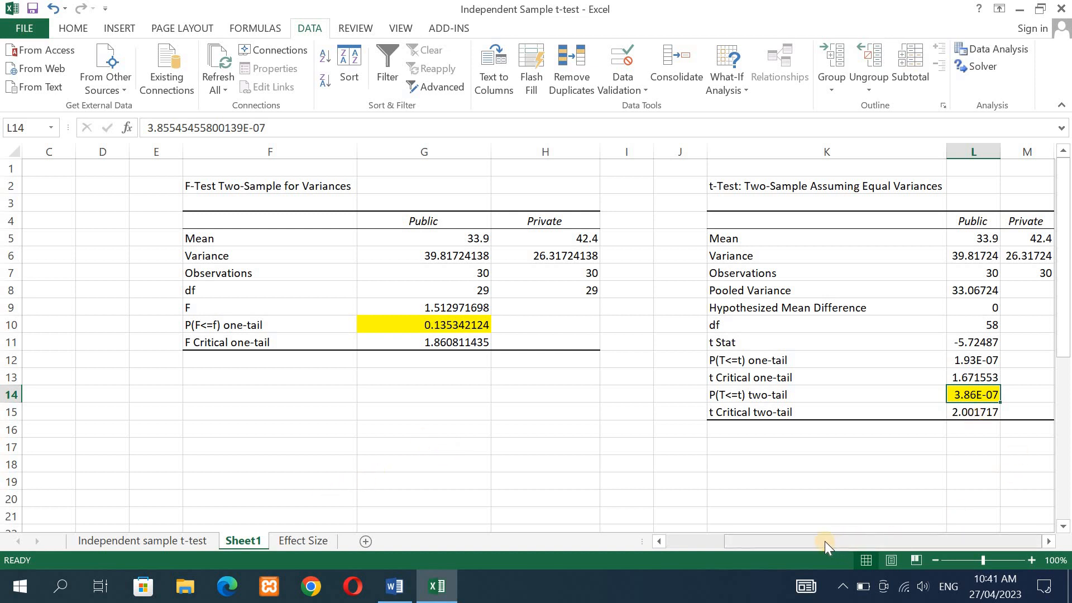
drag(825, 541, 693, 548)
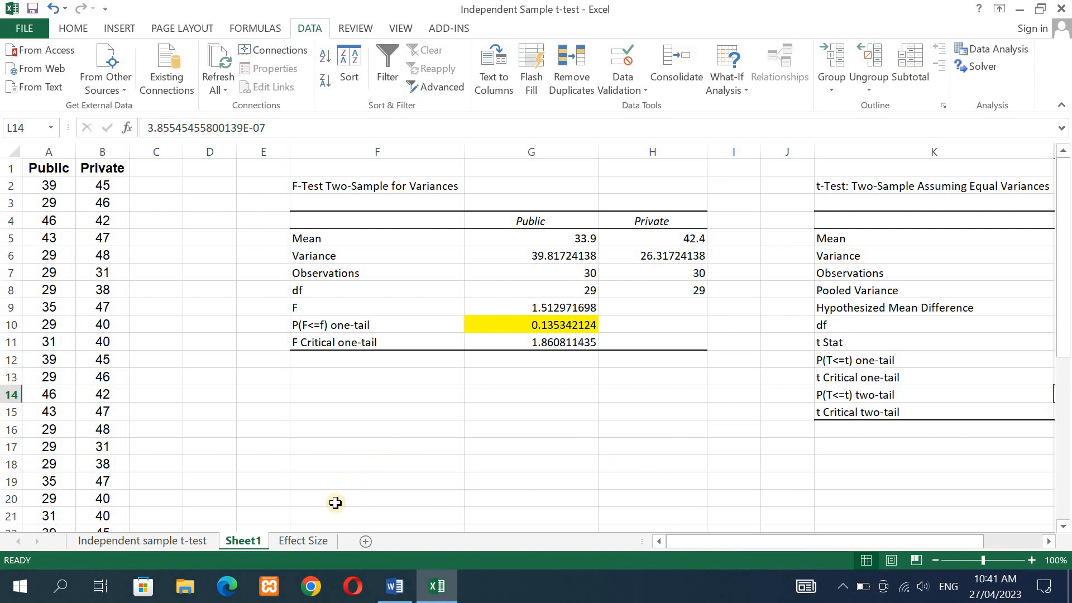
Open the Effect Size sheet and examine the Public and Private columns and the small, medium and large effect thresholds
click(306, 541)
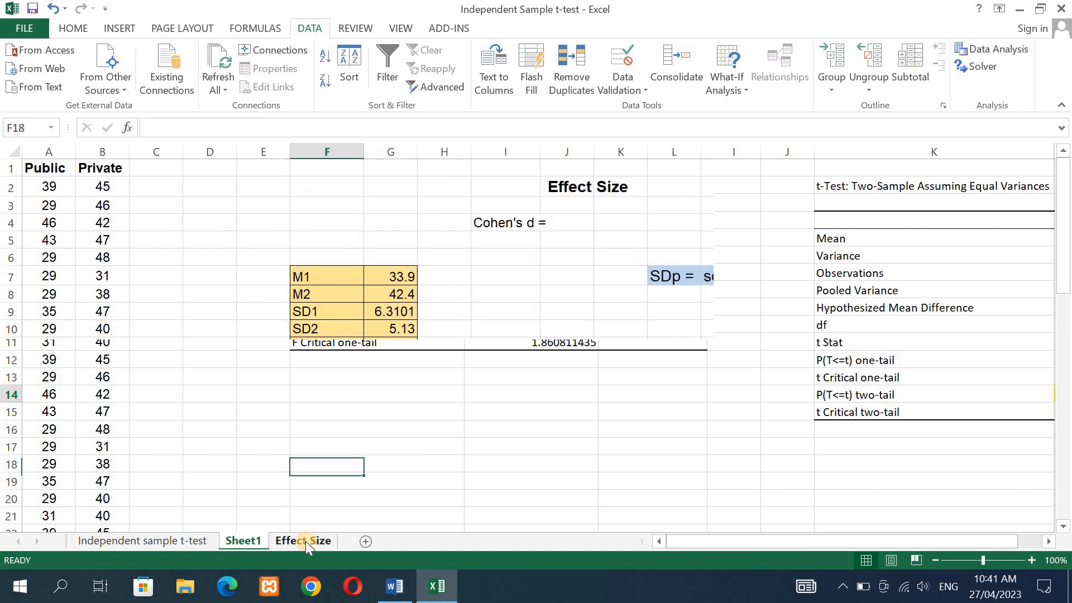
click(51, 171)
click(95, 172)
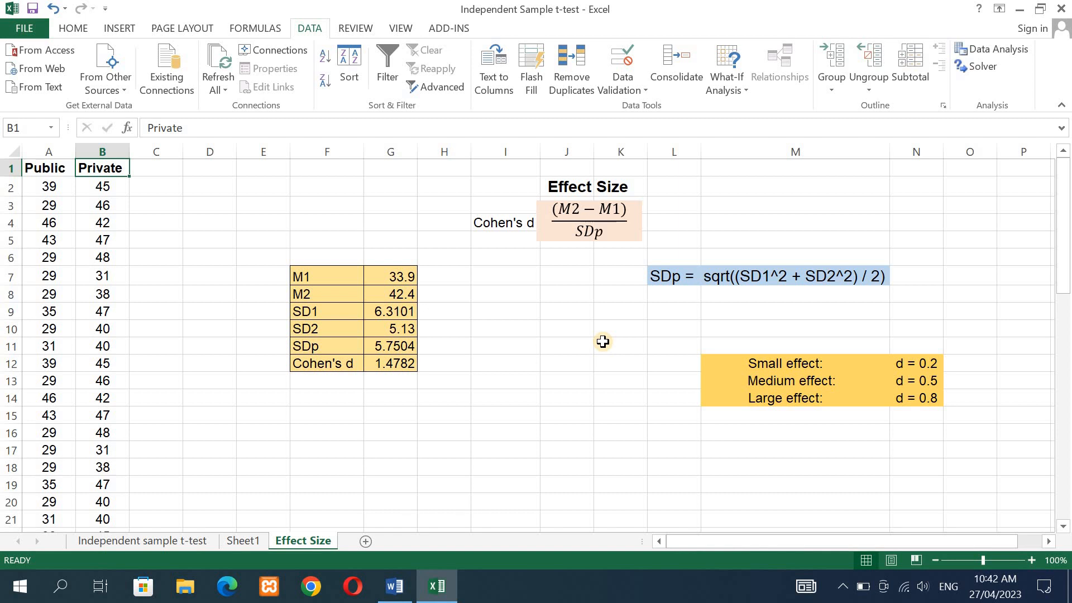
click(784, 364)
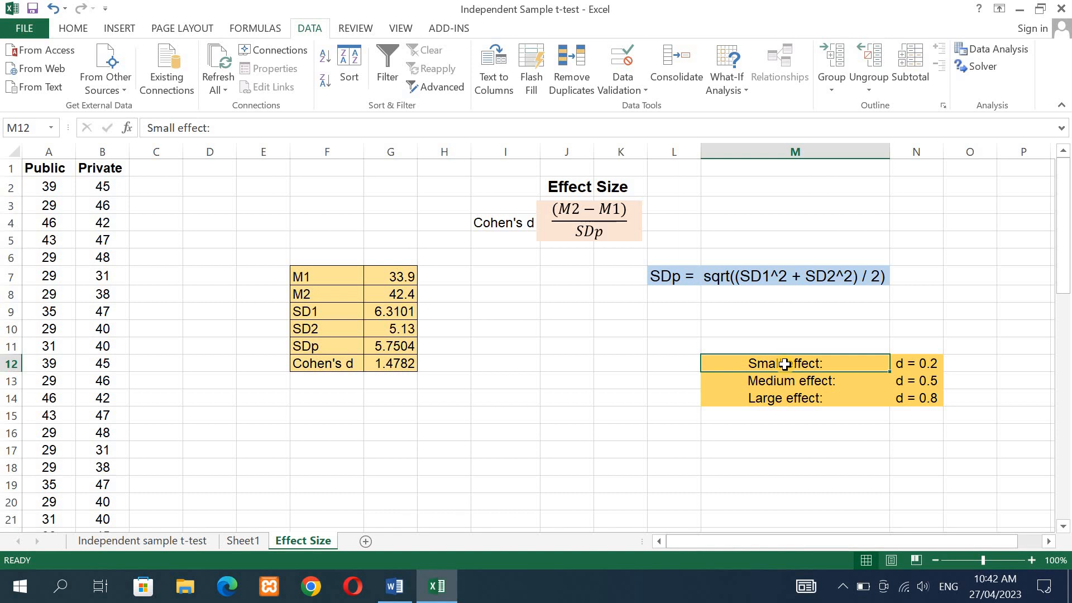
click(932, 385)
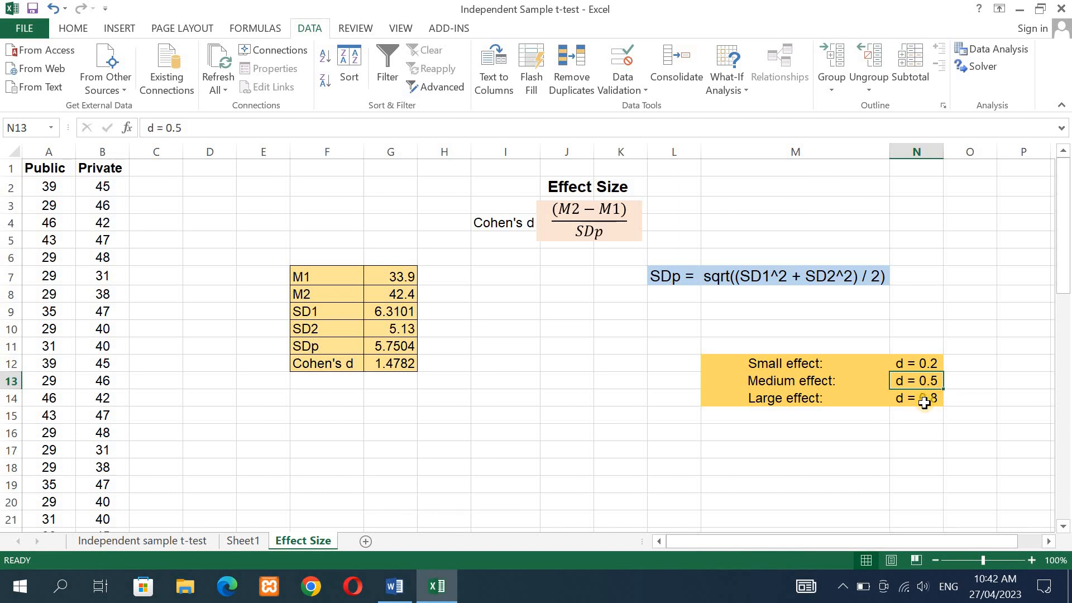
click(924, 403)
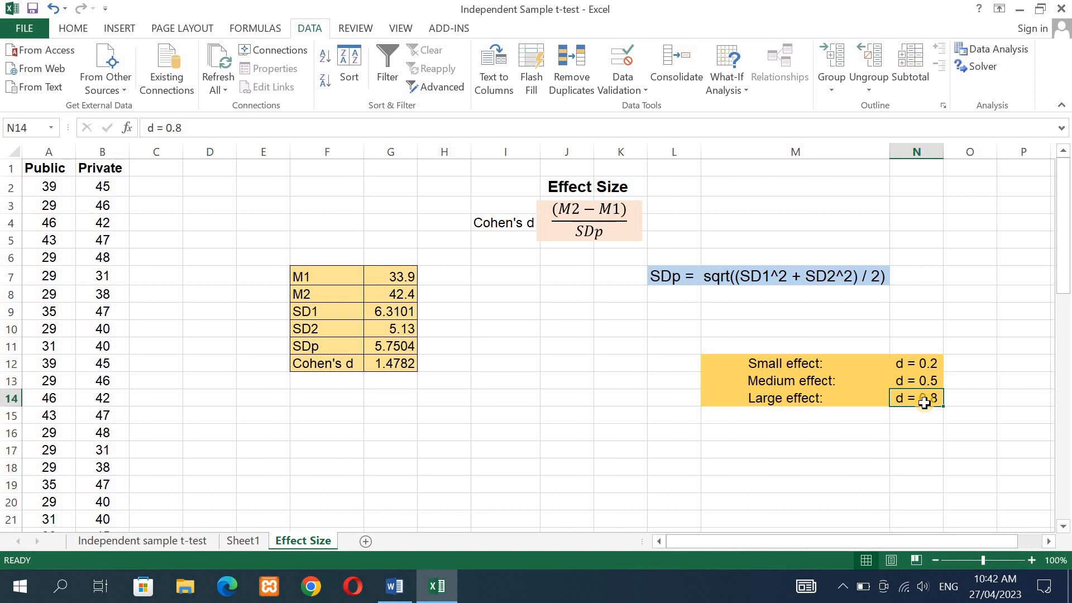
click(929, 364)
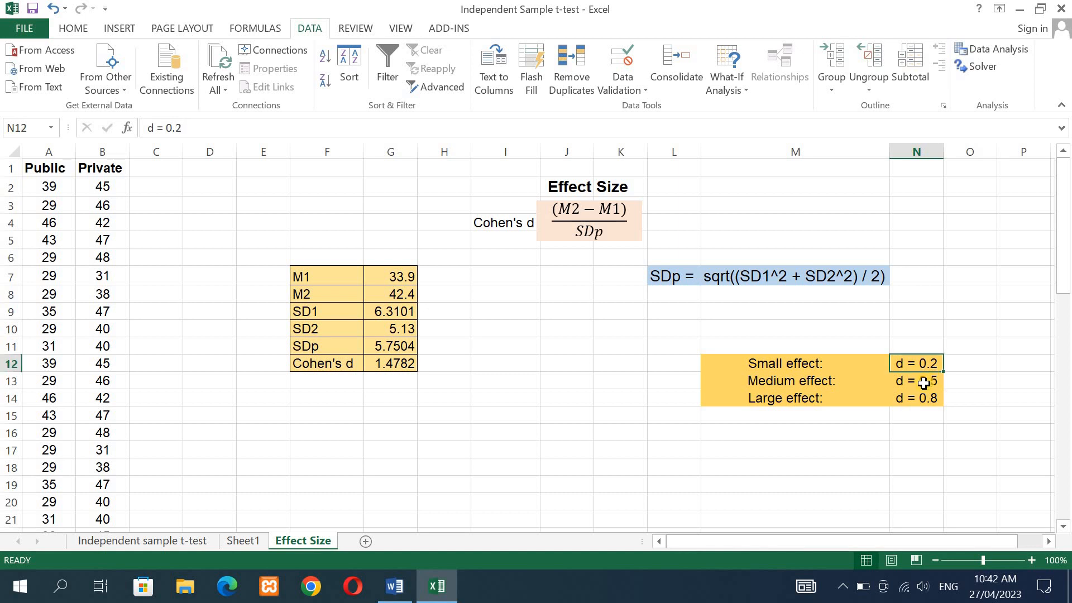
click(924, 382)
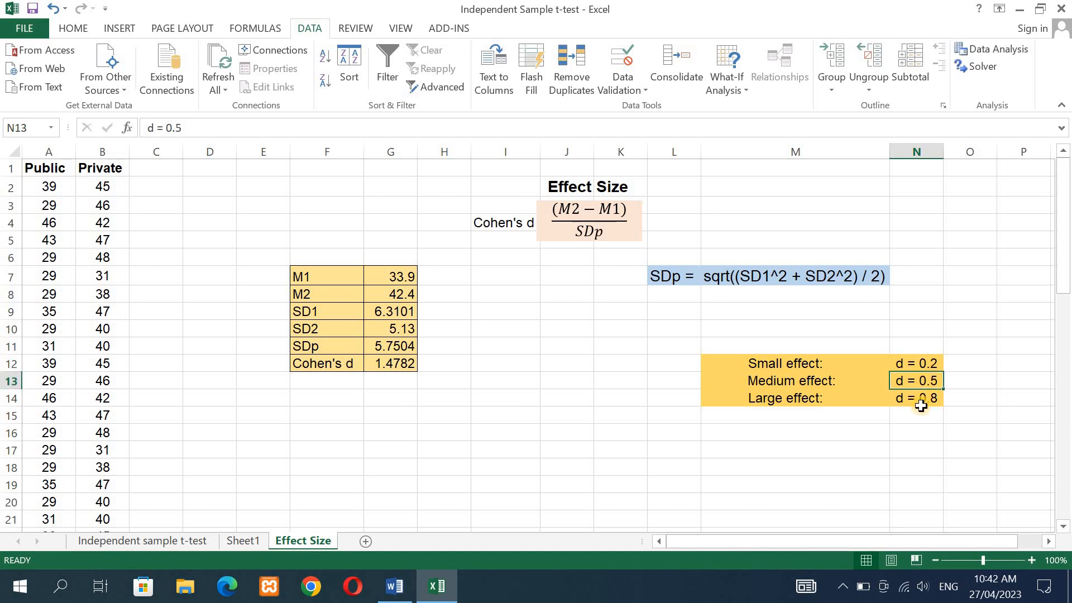
click(920, 403)
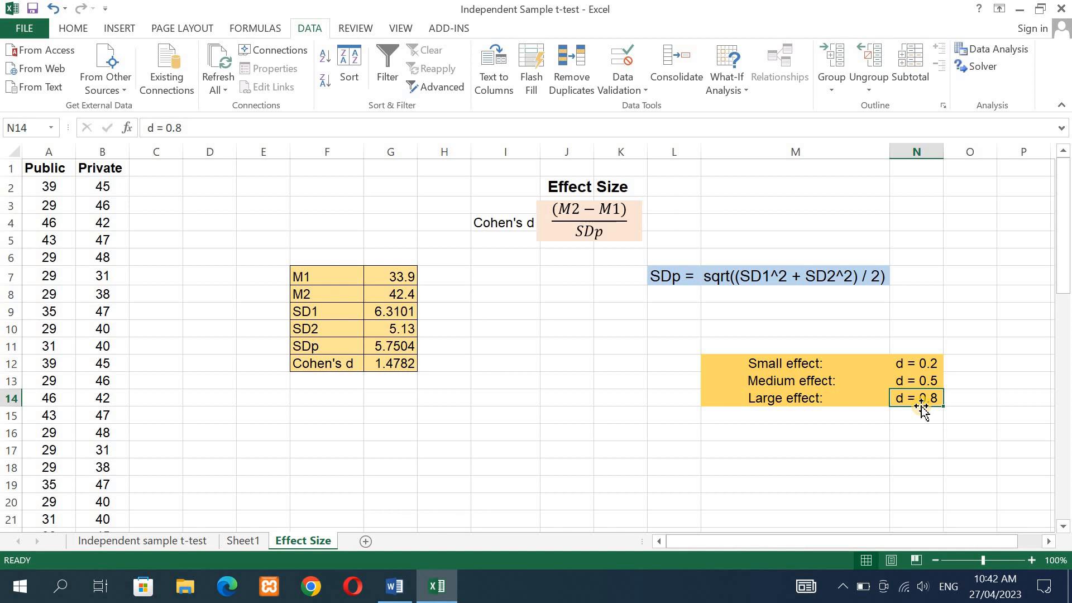
click(920, 363)
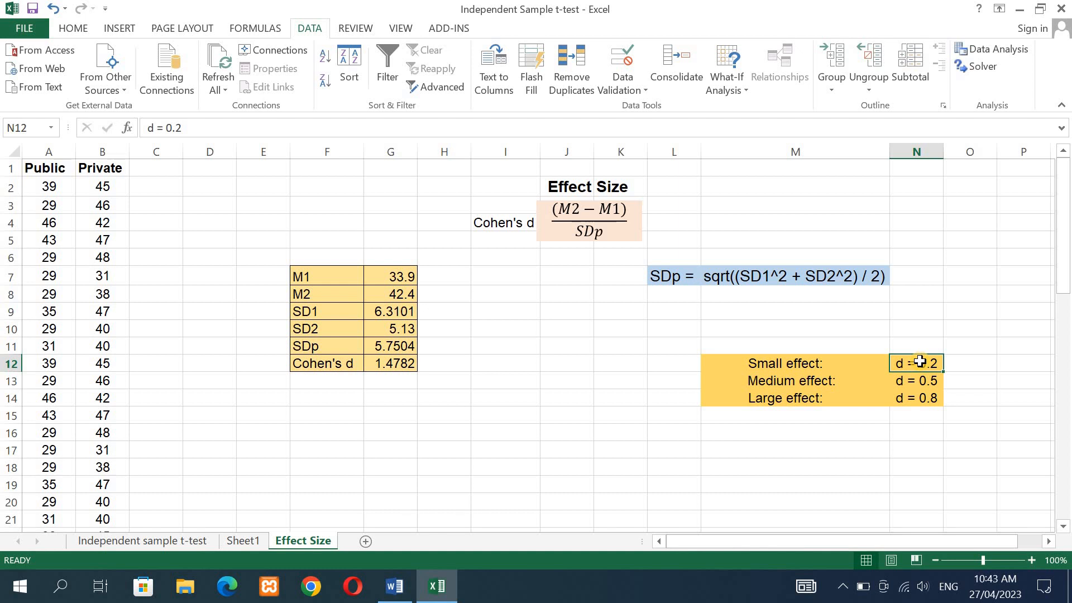
Examine the Cohen's d and SDp formulas and the M1, M2, SD1, SD2, SDp and Cohen's d rows of the example table
click(511, 230)
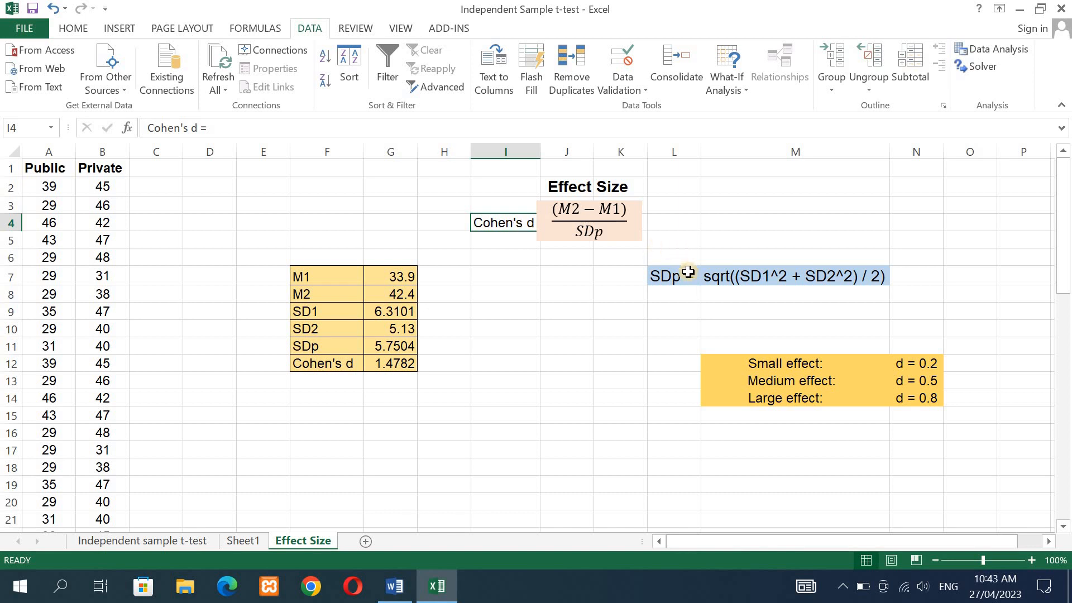
click(665, 276)
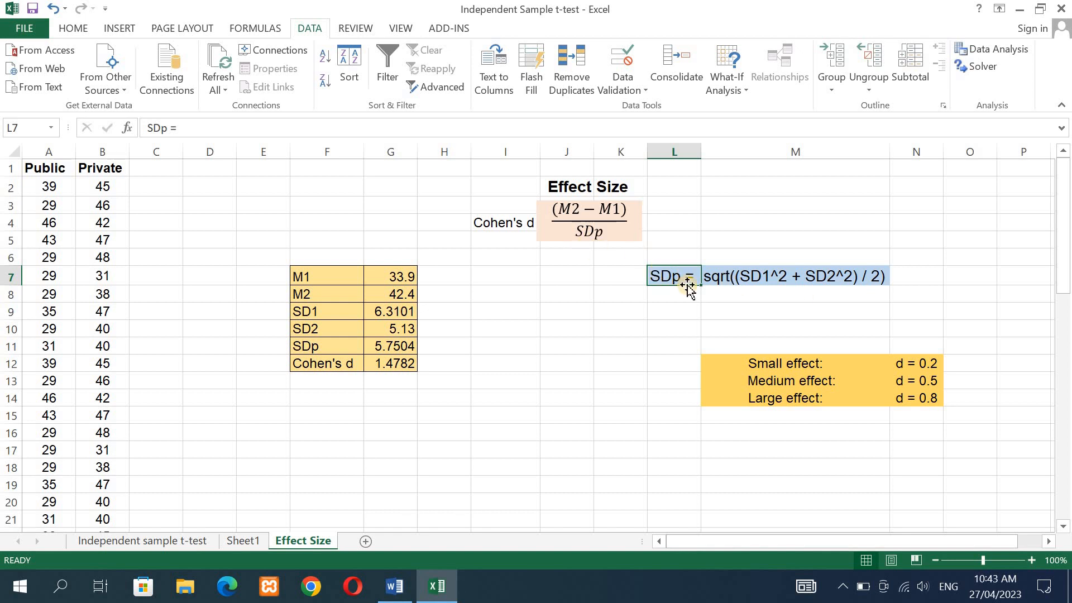
click(331, 276)
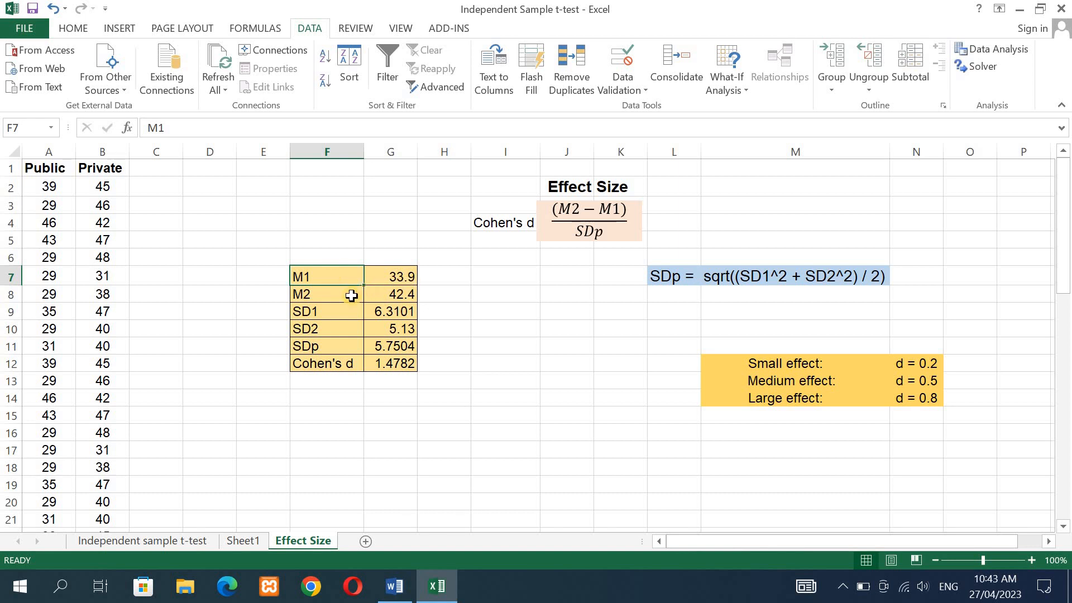
click(340, 297)
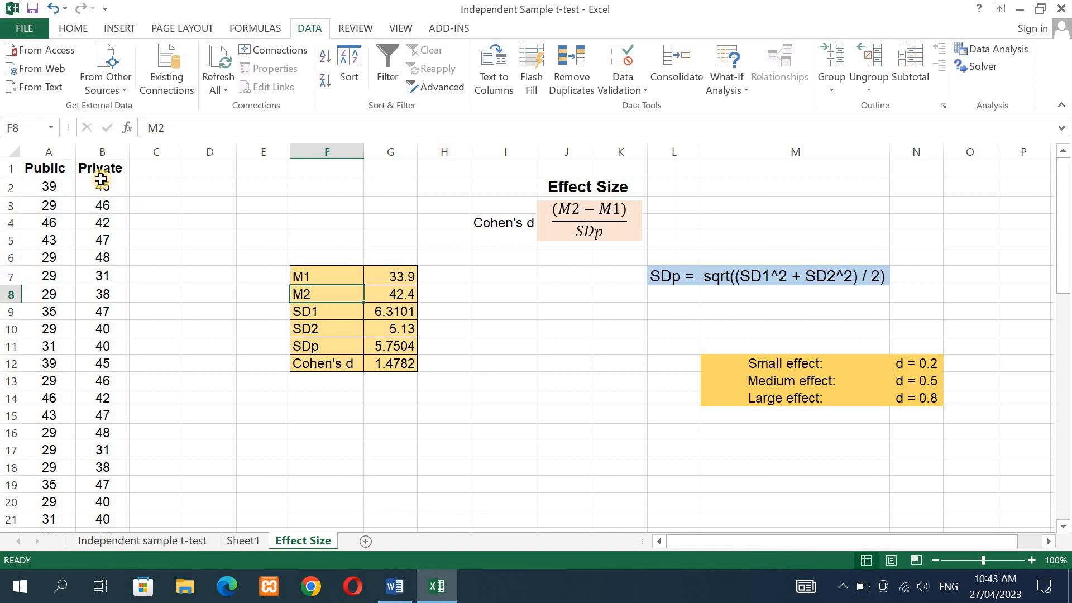
click(328, 314)
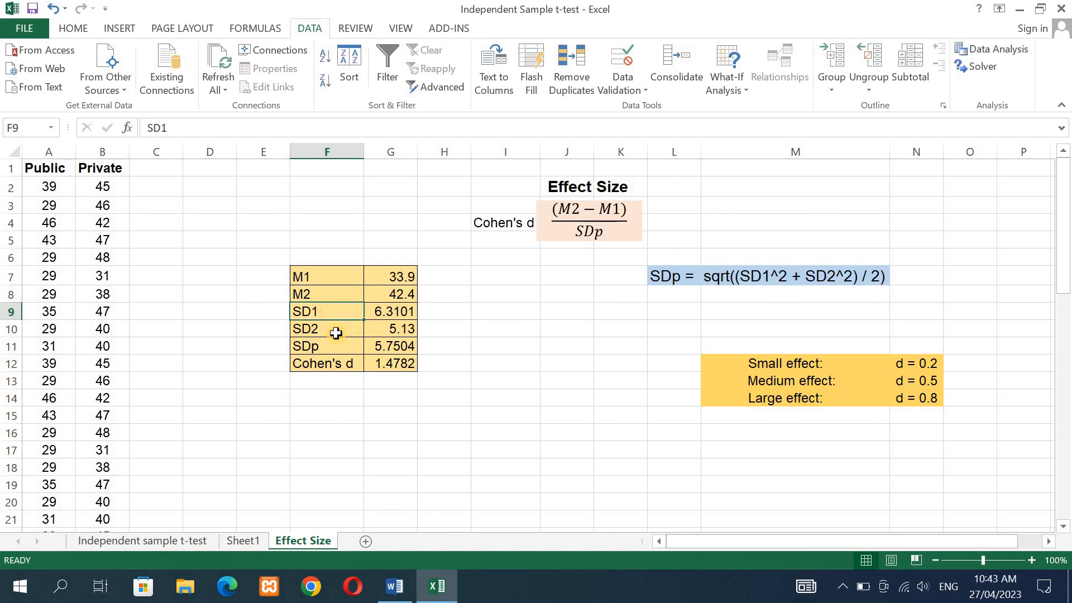
click(335, 334)
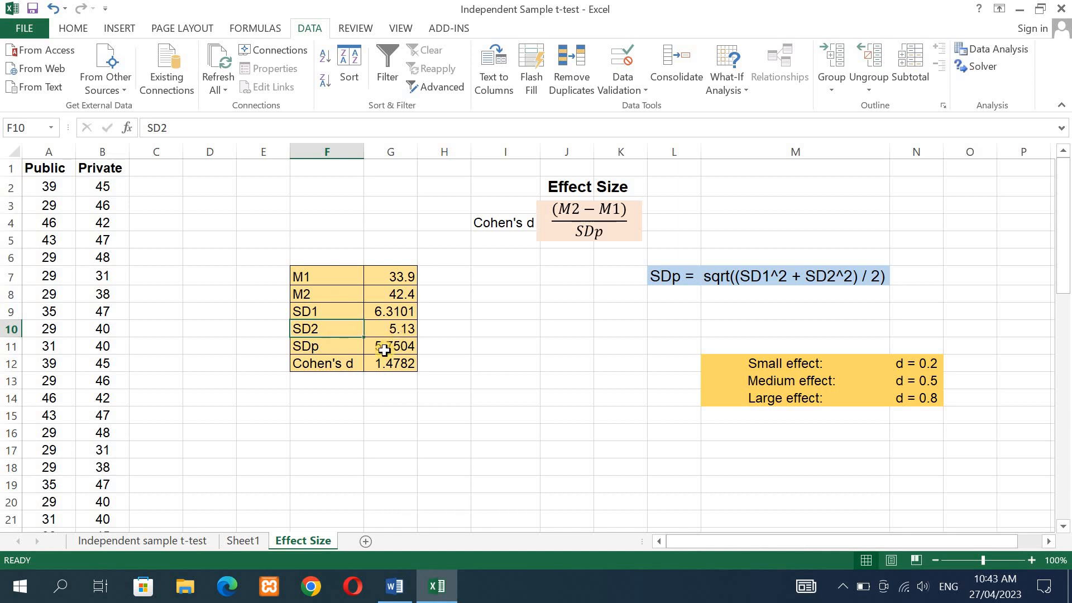
click(339, 351)
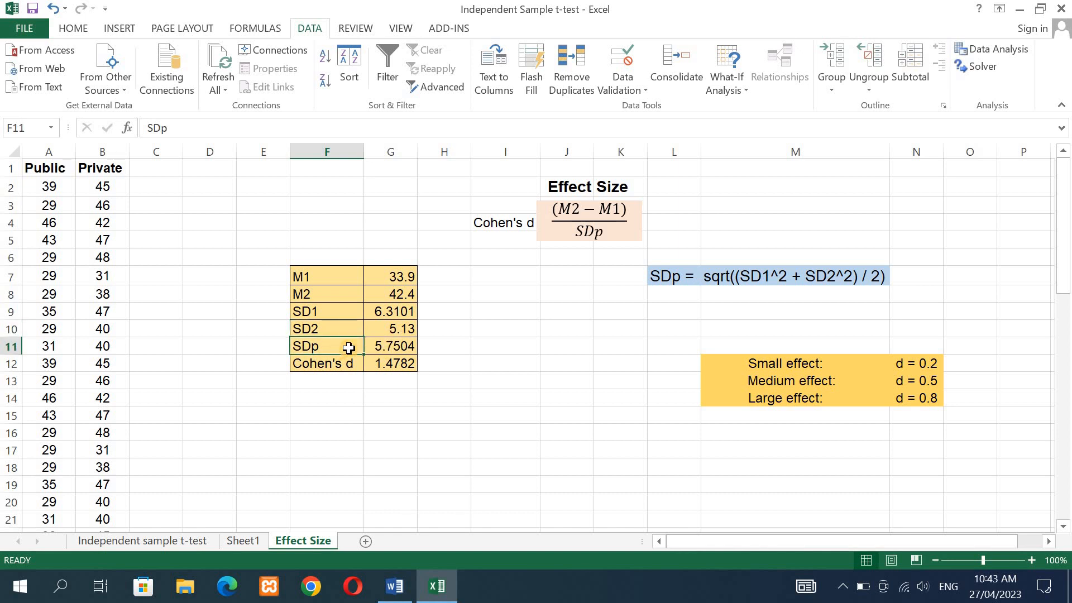
click(328, 372)
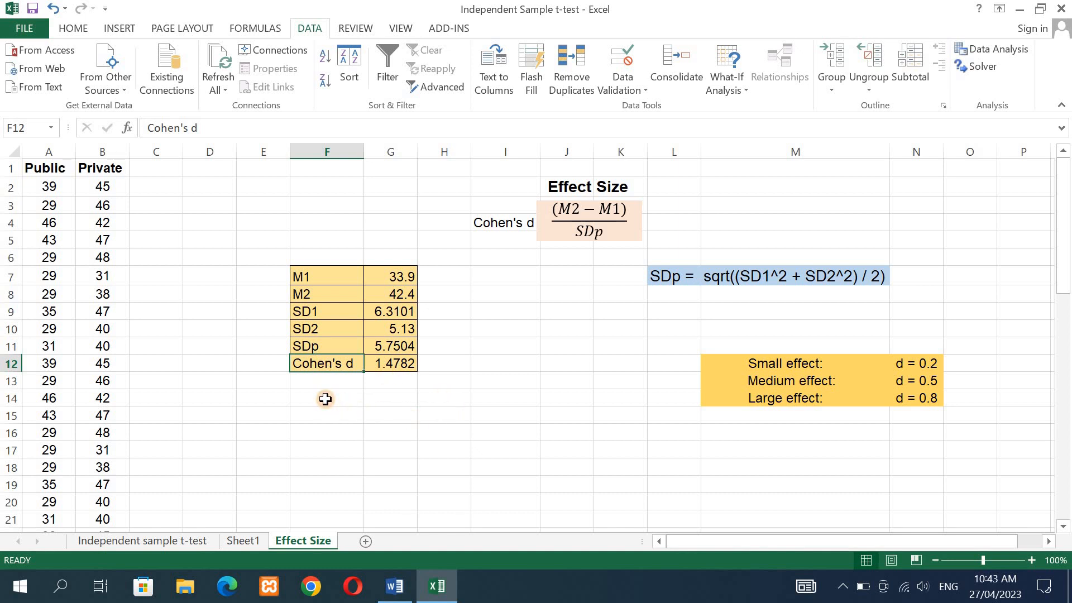
Apply All Borders to the empty range F14:G18 below the example effect size table
click(326, 399)
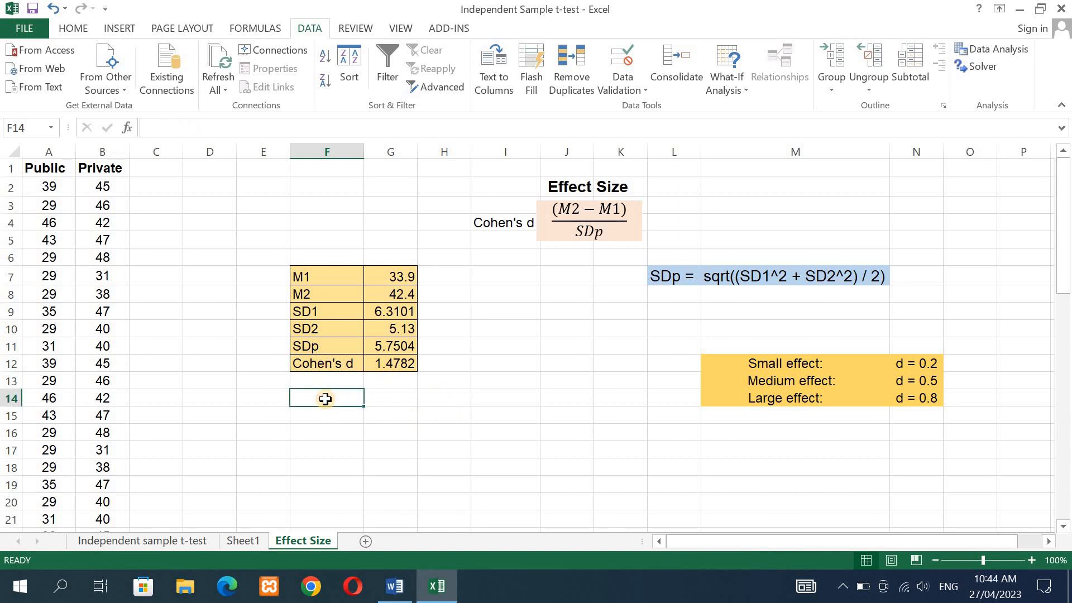
drag(325, 399, 369, 461)
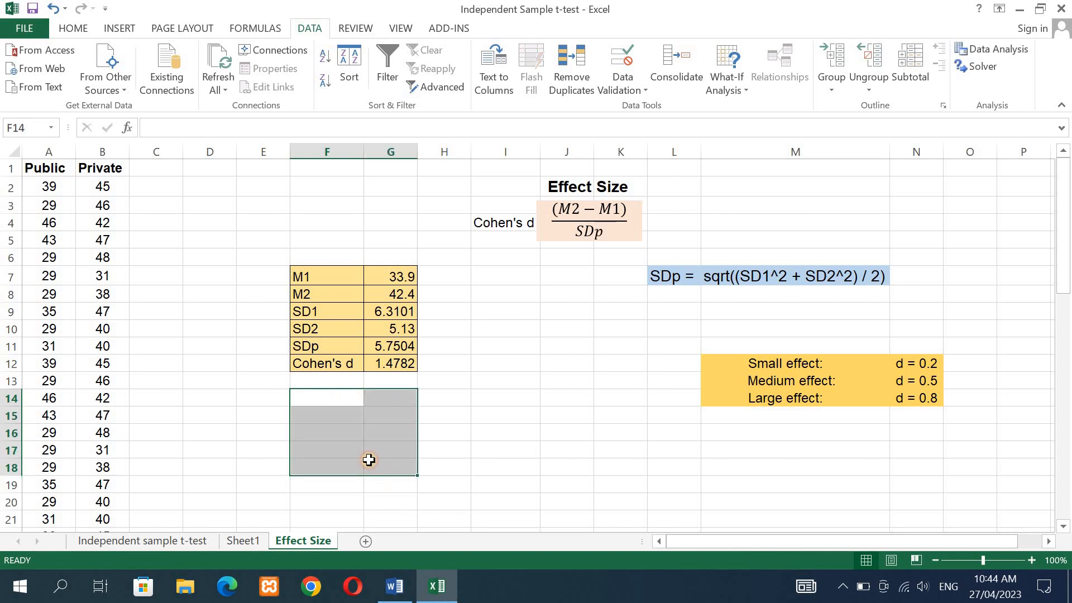
click(74, 27)
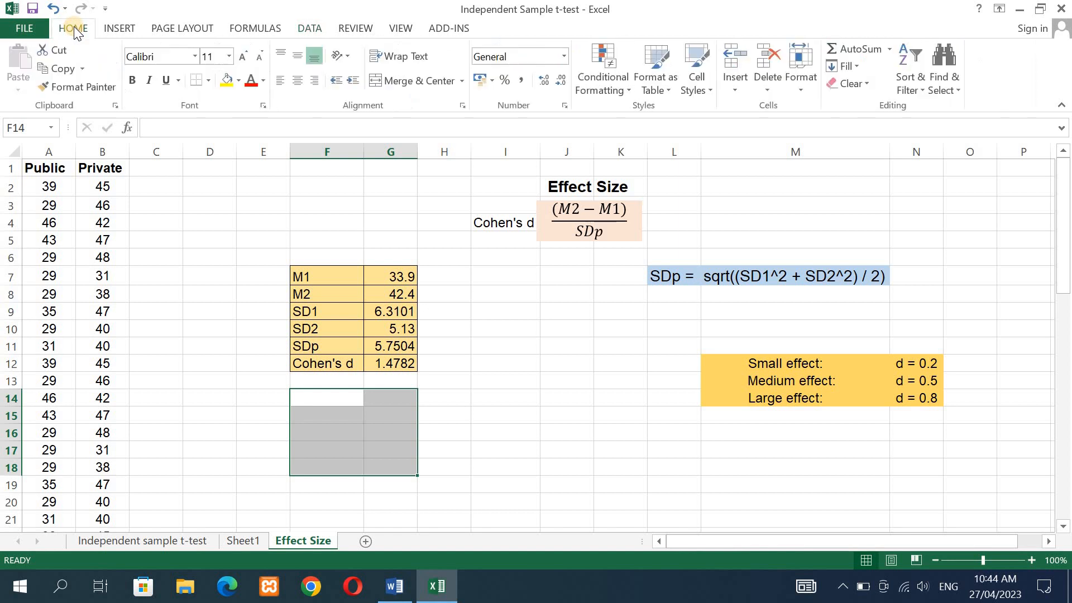
click(208, 82)
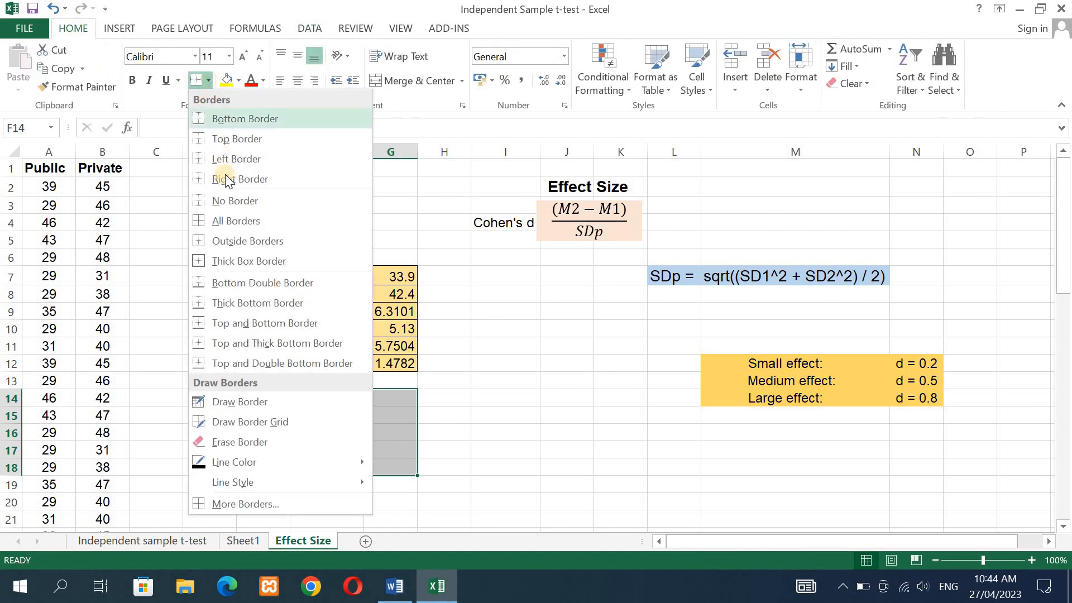
click(233, 225)
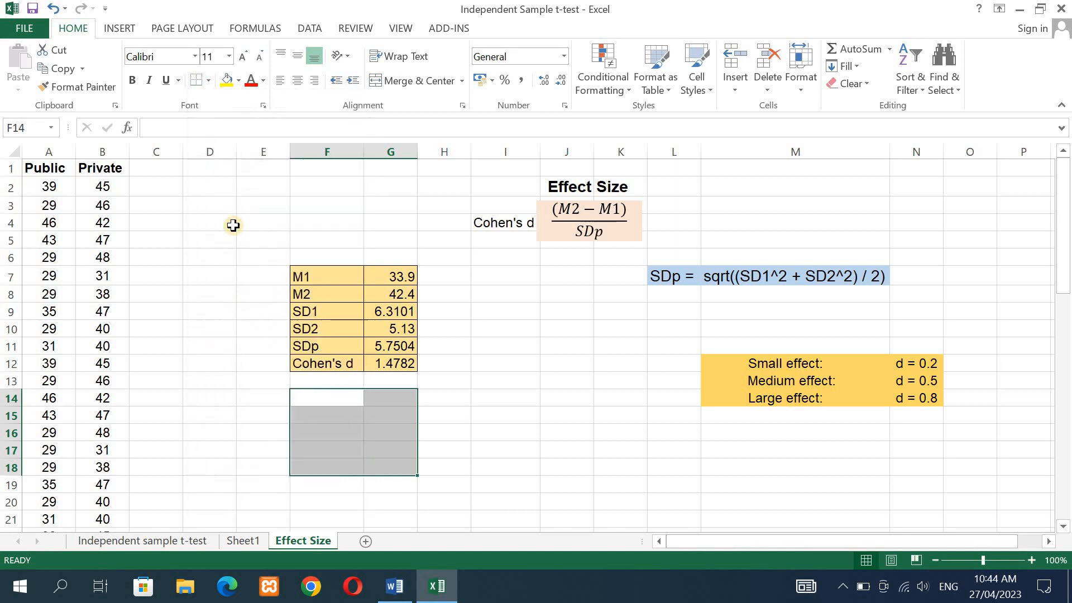
Label F14 as M1 and calculate the mean of the Public scores in G14 with =AVERAGE(A2:A31)
click(326, 400)
text(M1)
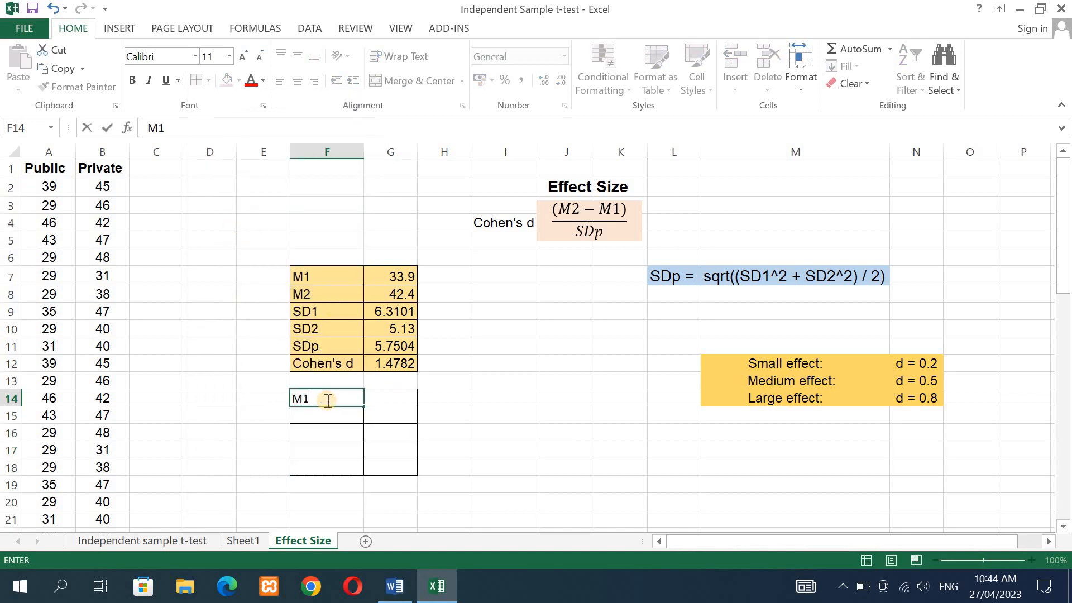
click(380, 395)
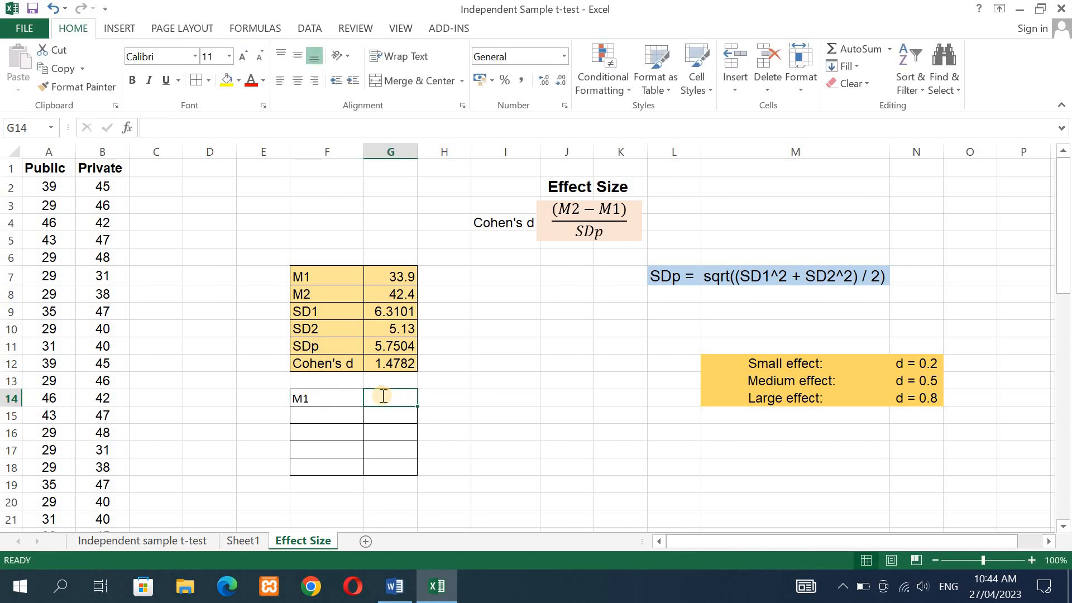
text(=)
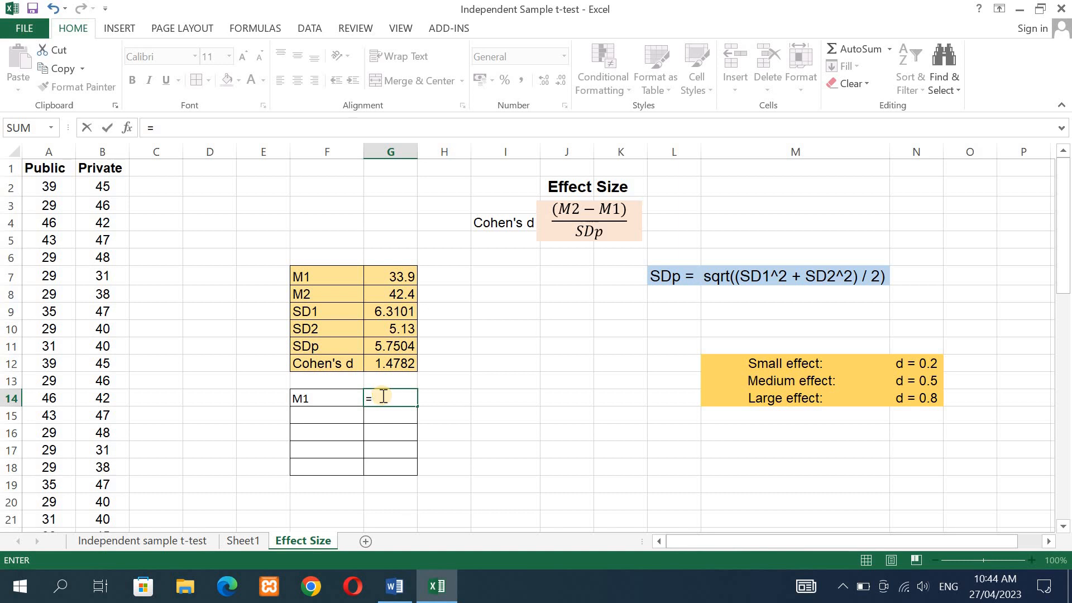
text(a)
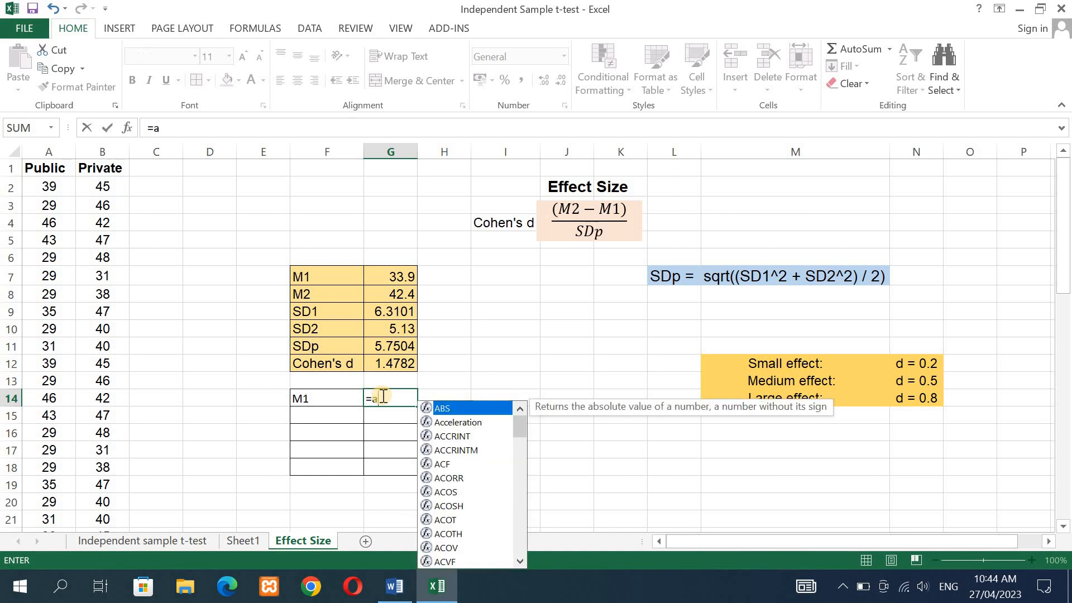
text(v)
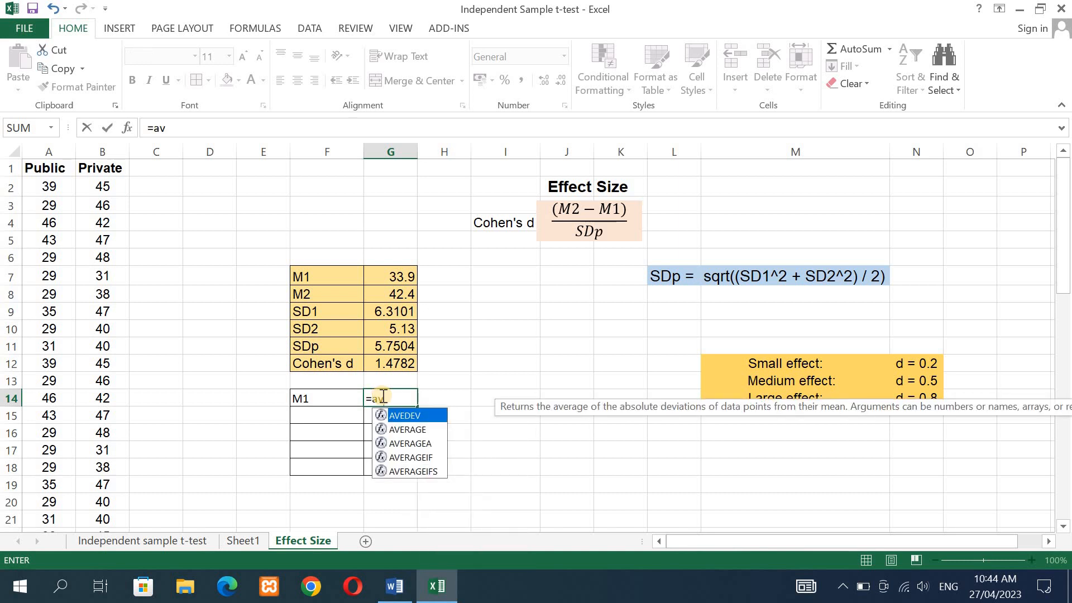
click(410, 431)
double_click(411, 431)
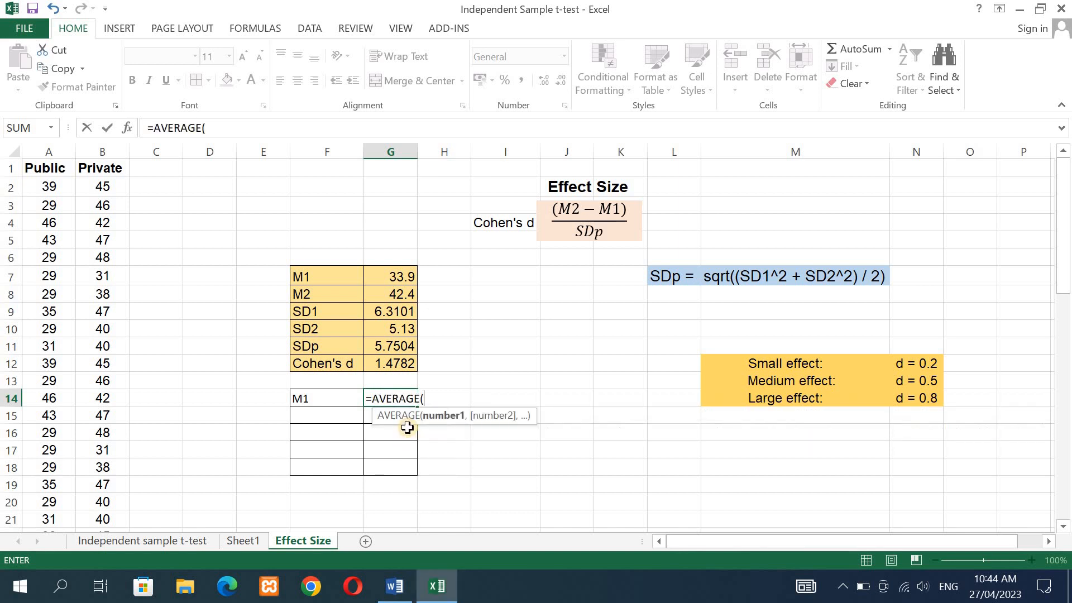
click(46, 187)
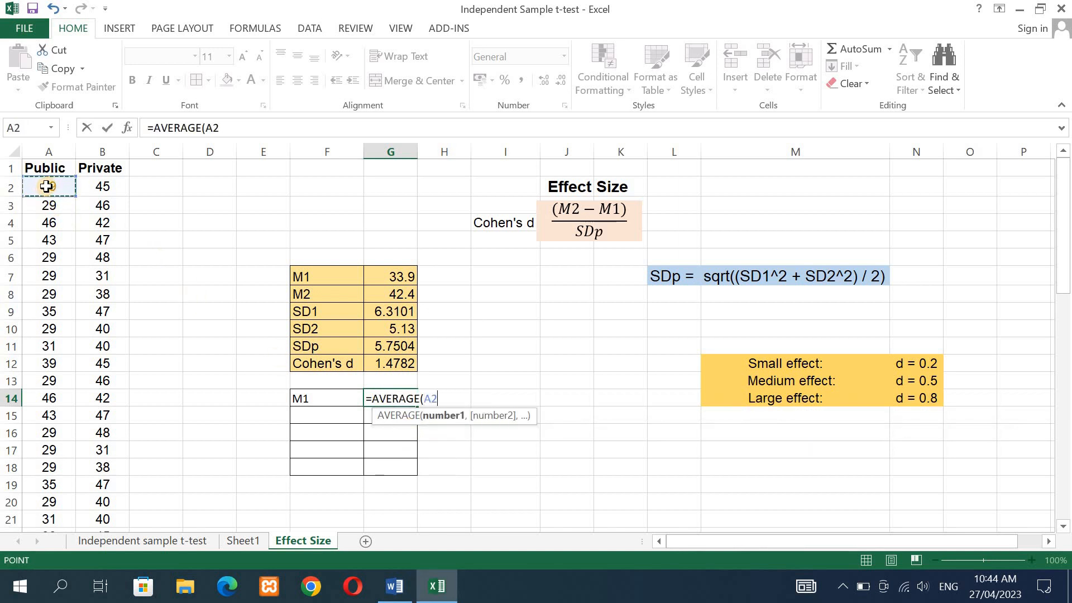
drag(46, 186, 54, 480)
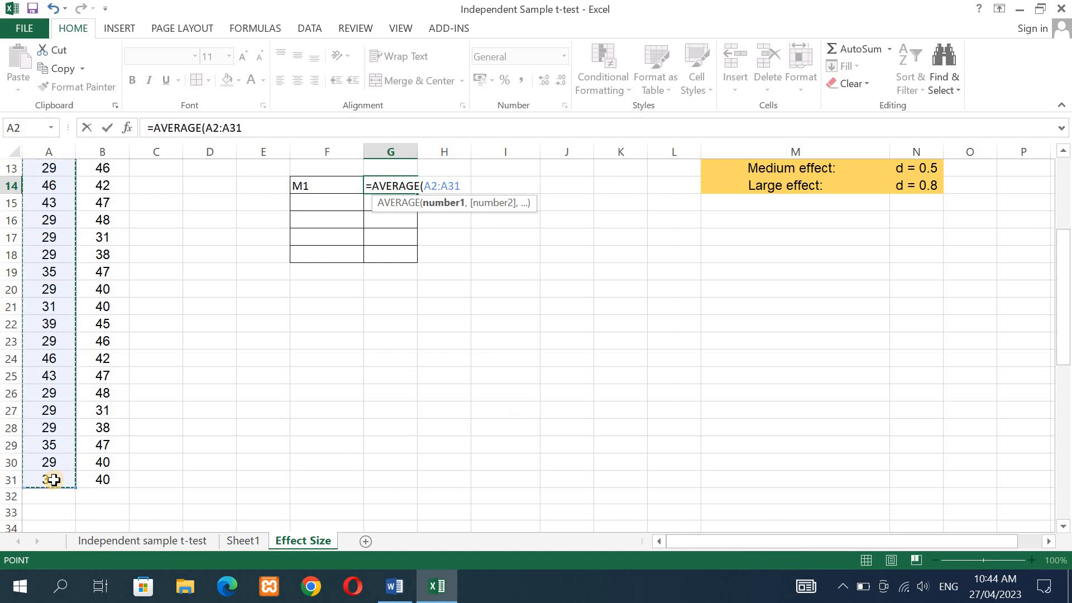
text())
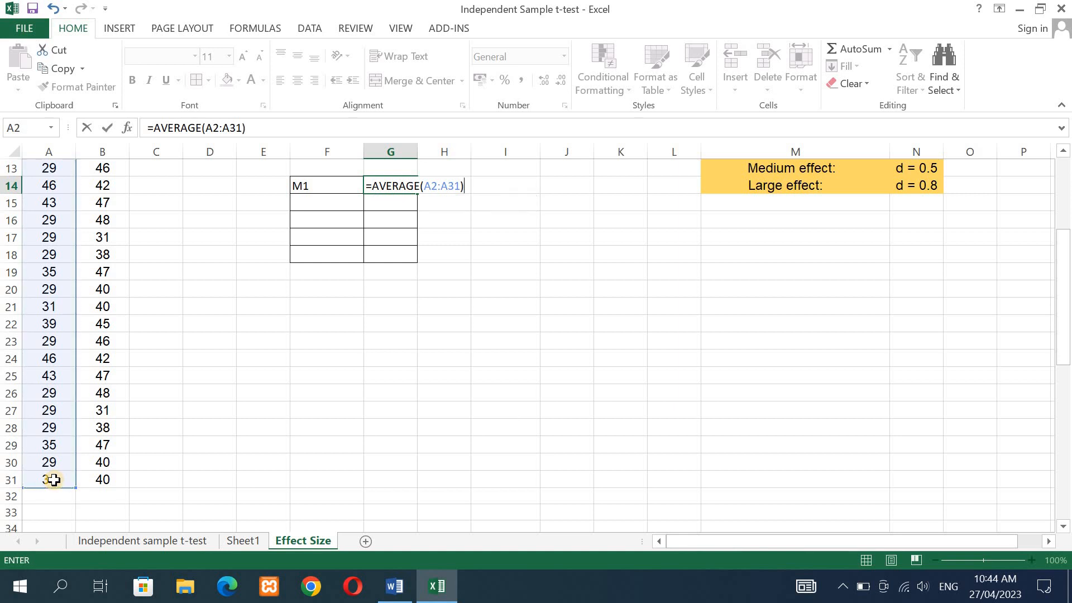
key(Return)
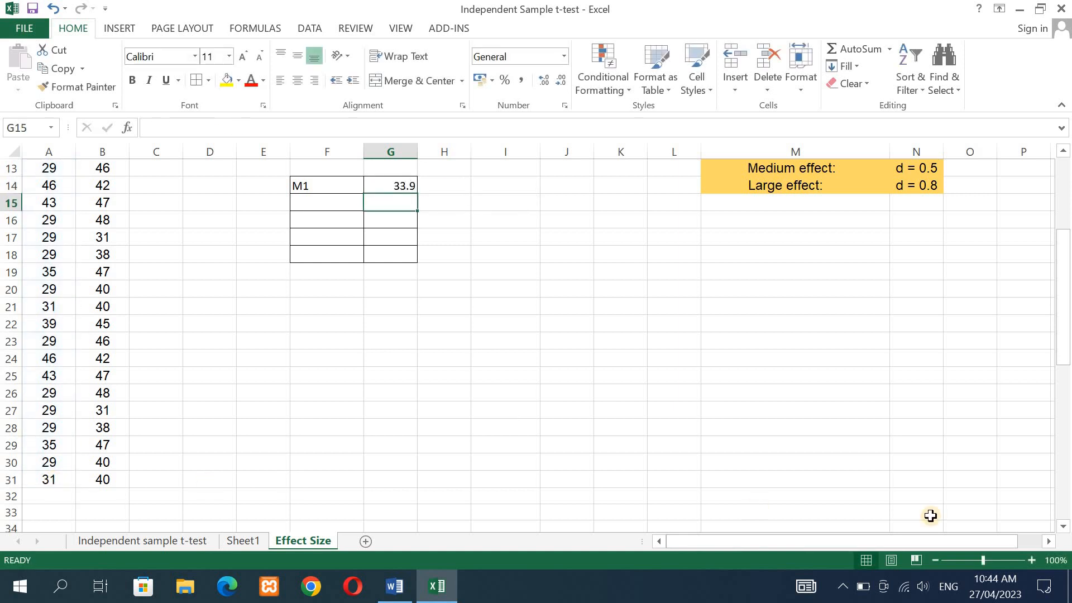
Label F15 as M2 and calculate the mean of the Private scores in G15 with =AVERAGE(B2:B31)
drag(1067, 276, 1068, 228)
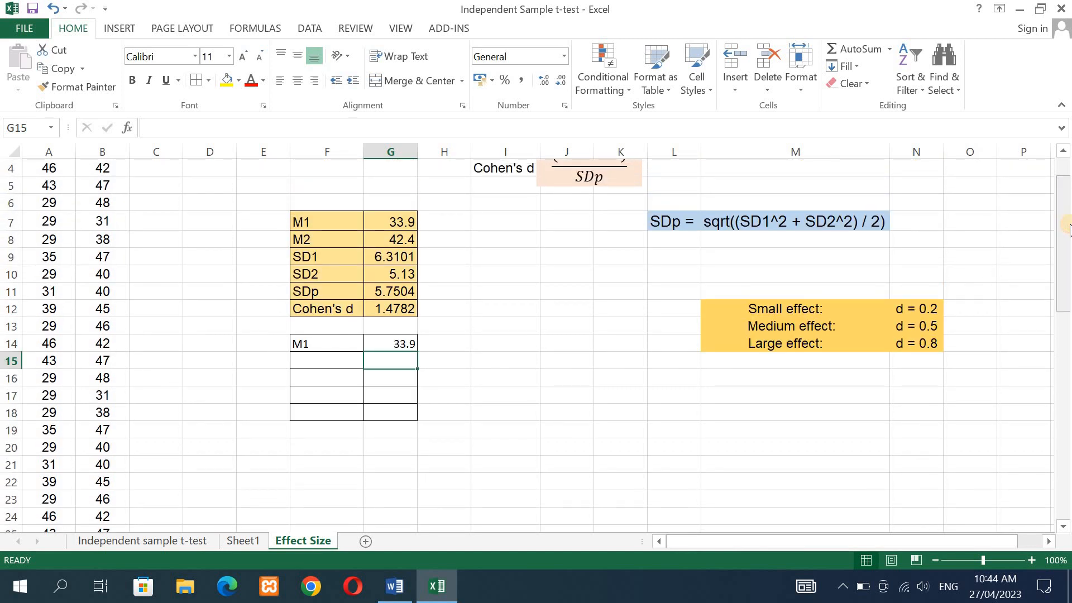
drag(1068, 229, 1066, 218)
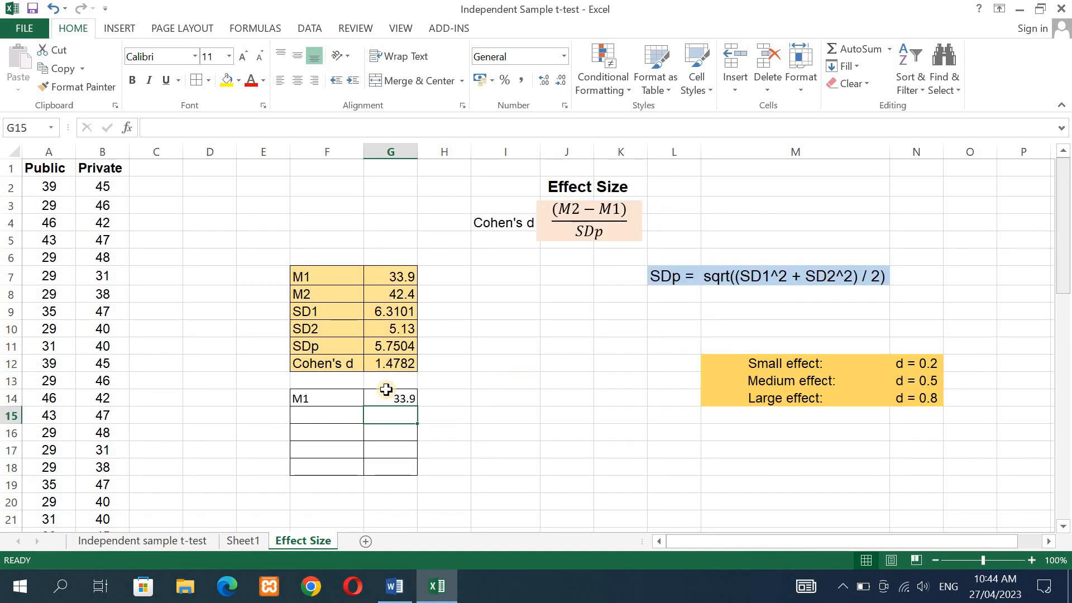
click(323, 415)
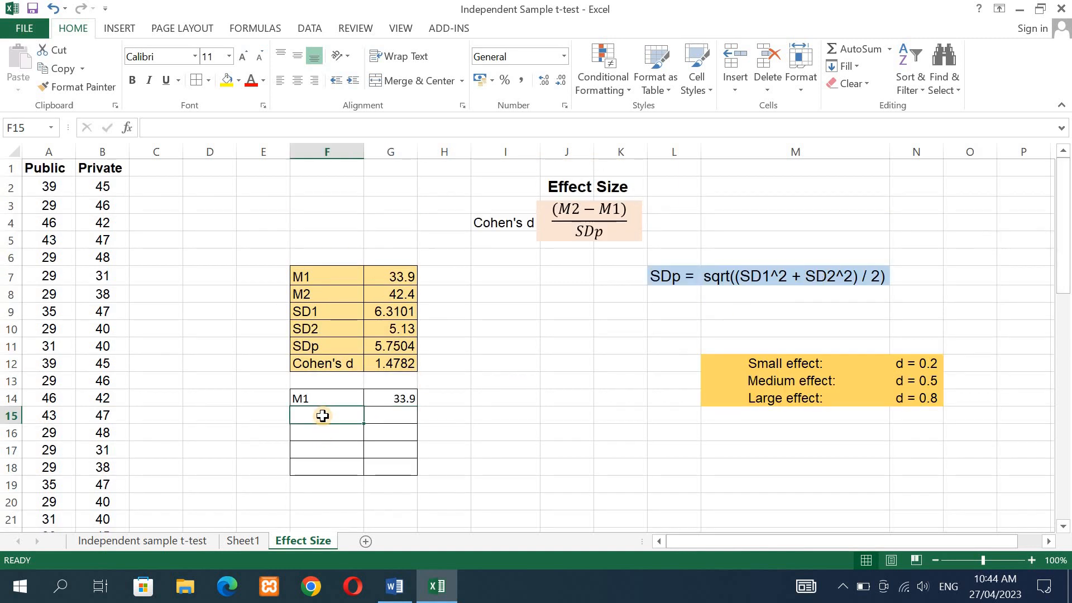
text(M2)
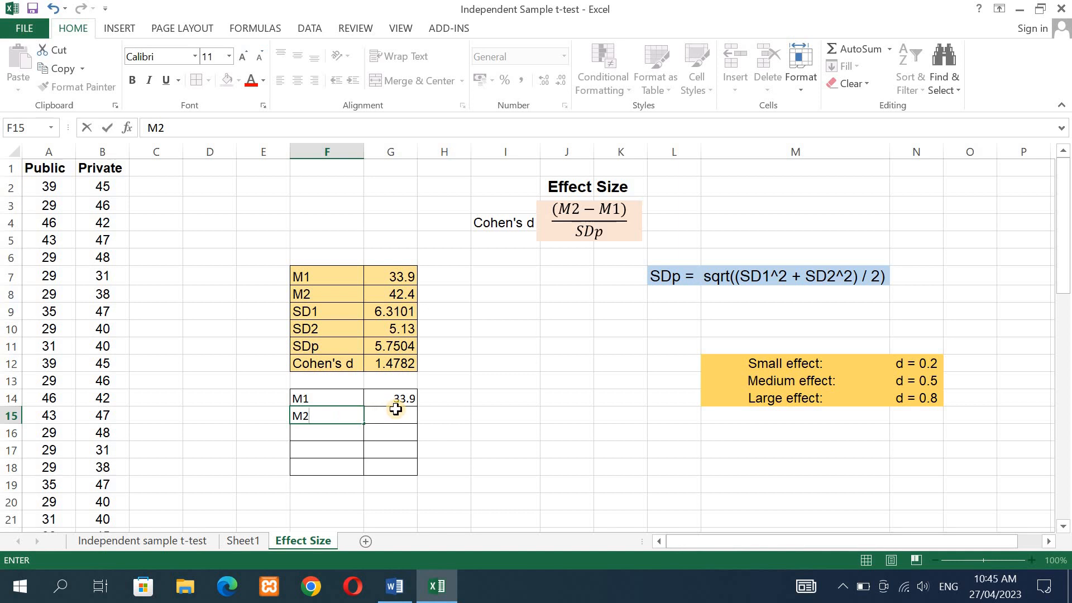
click(393, 413)
text(=)
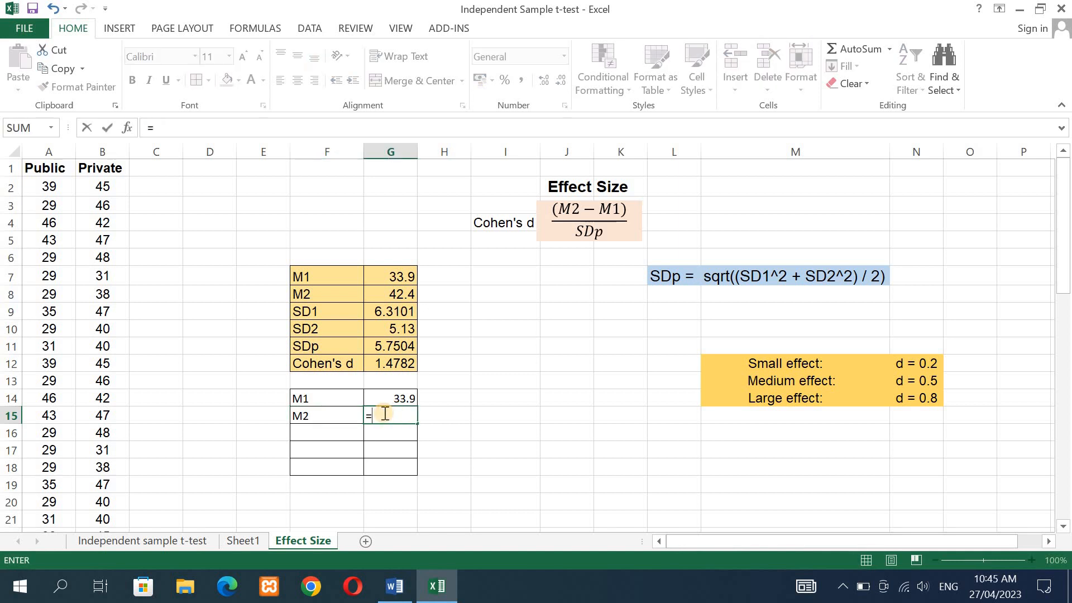
text(av)
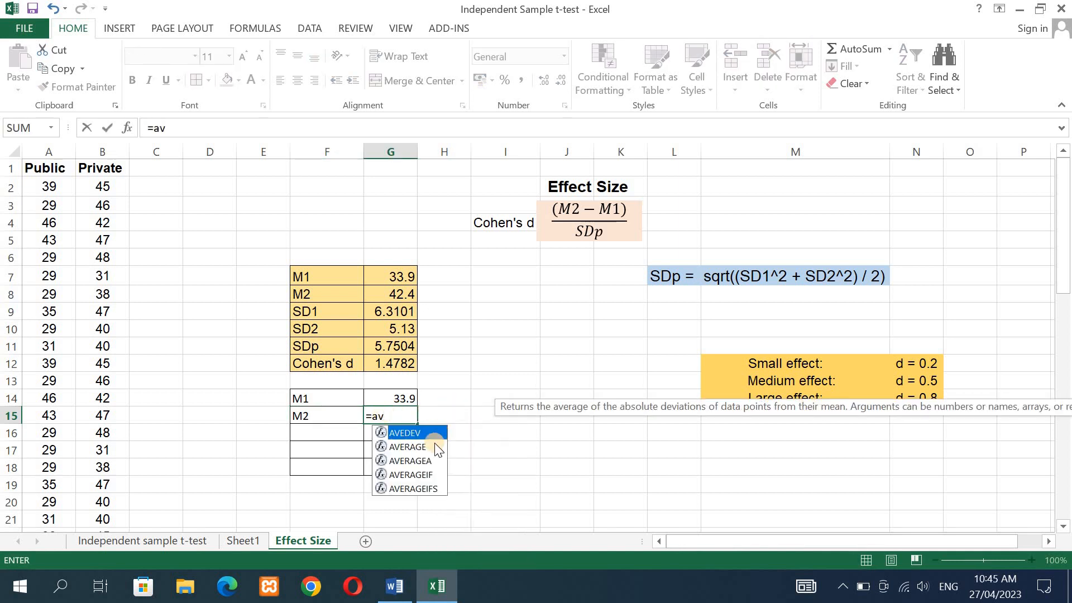
double_click(421, 447)
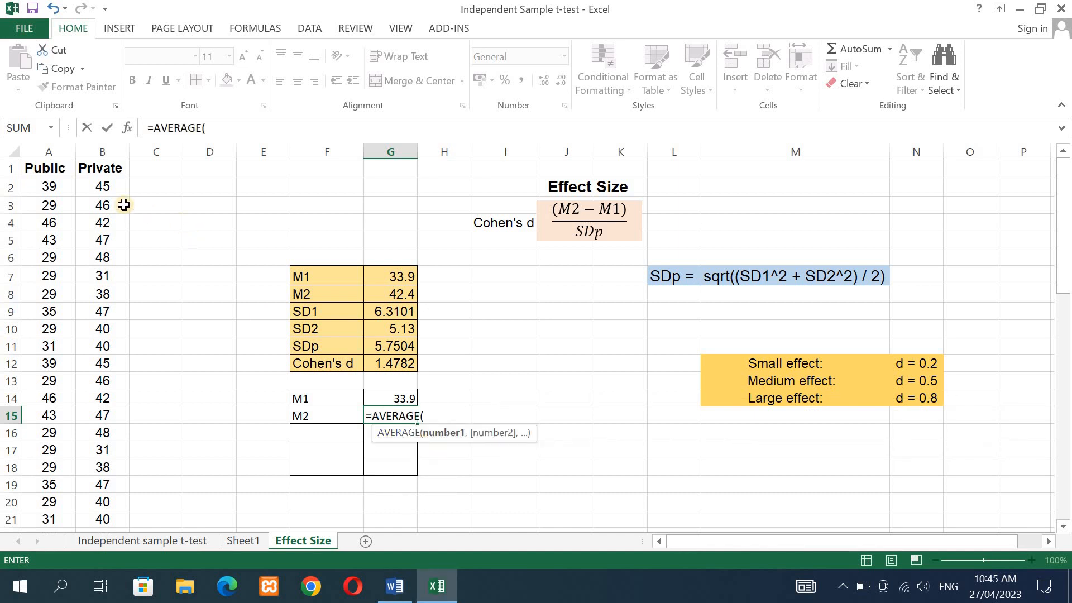
drag(106, 190, 116, 489)
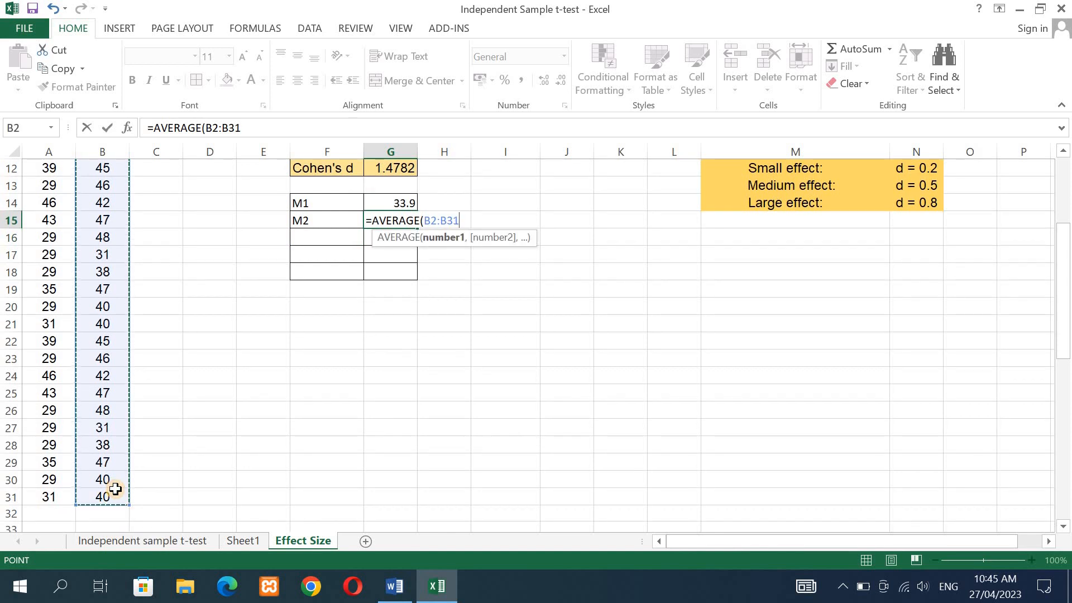
text())
key(Return)
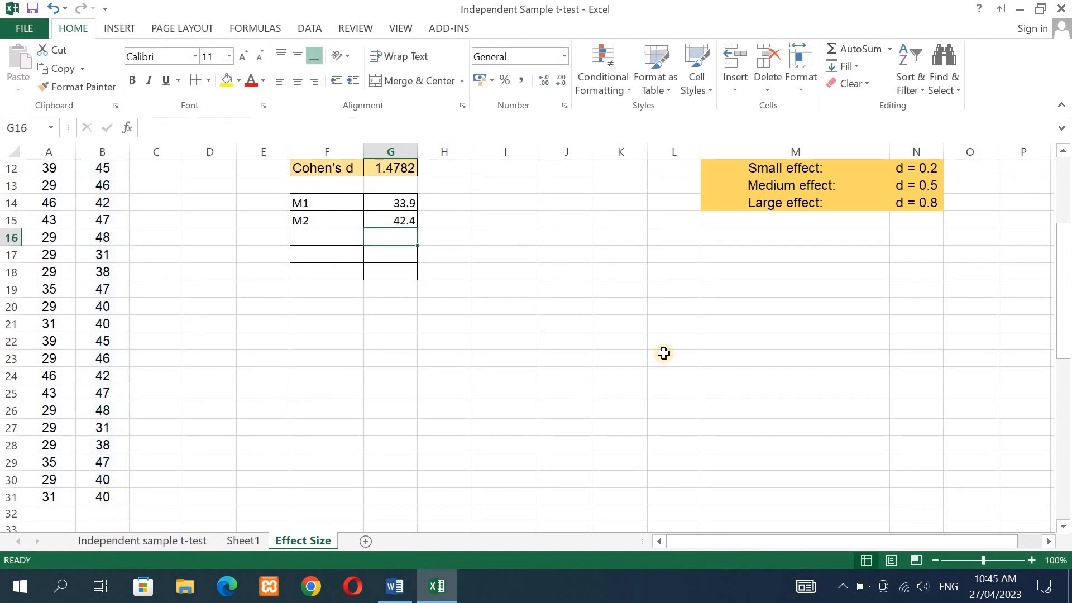
Enter SD! in F16 and calculate the Public scores' sample standard deviation in G16 with =STDEV.S(A2:A31)
drag(1062, 270, 1063, 201)
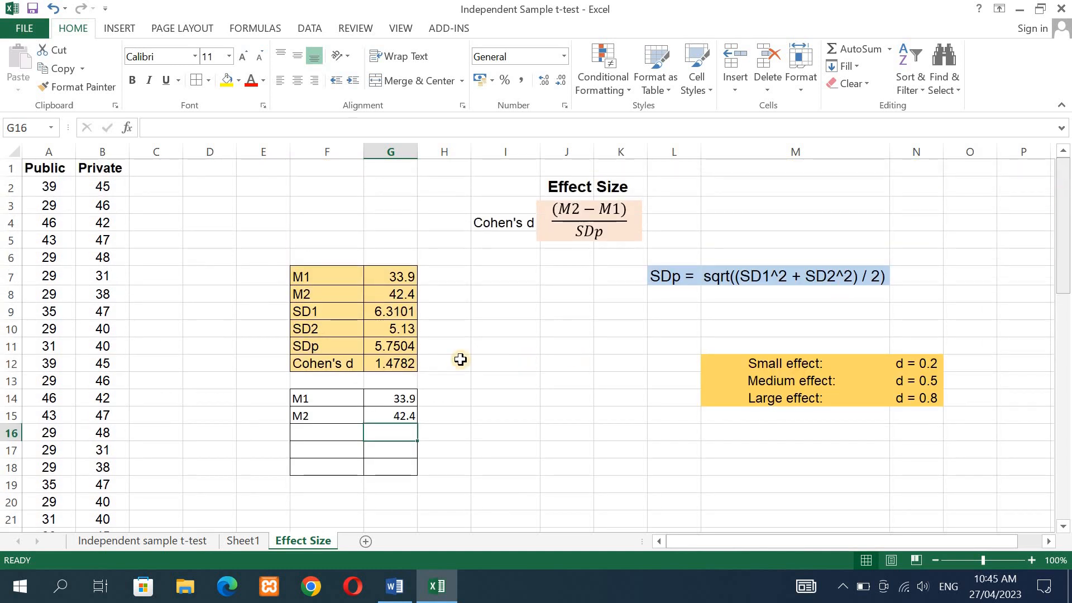
click(317, 433)
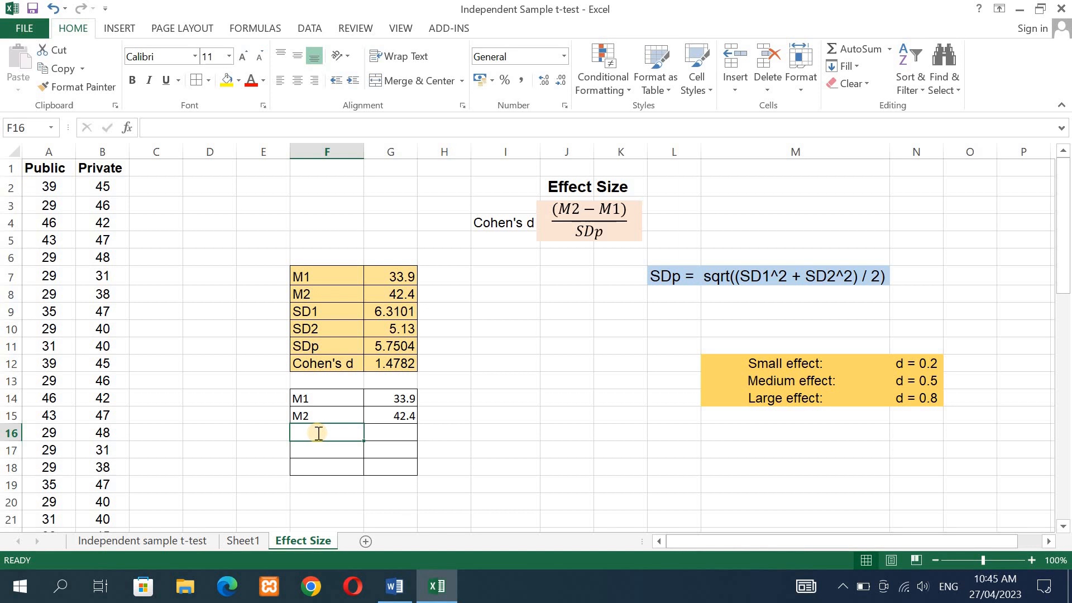
text(SD!)
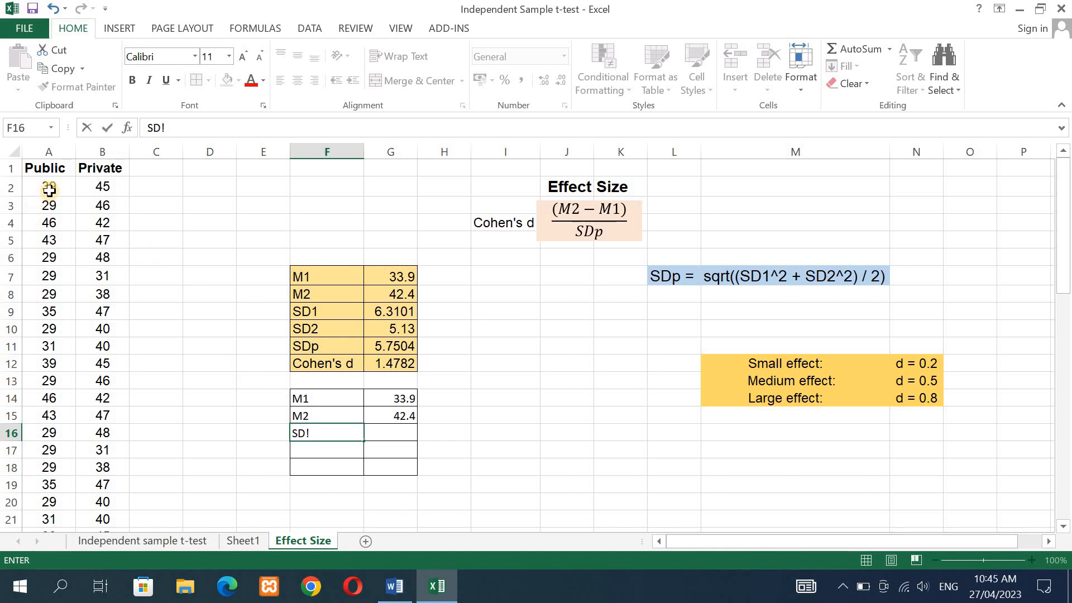
click(395, 438)
text(=)
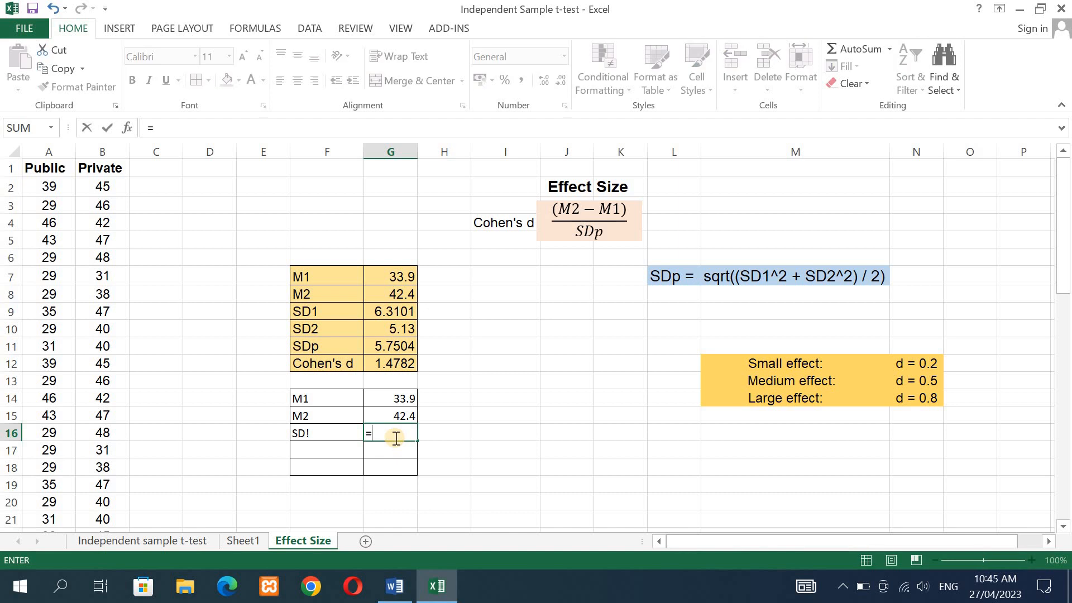
text(st)
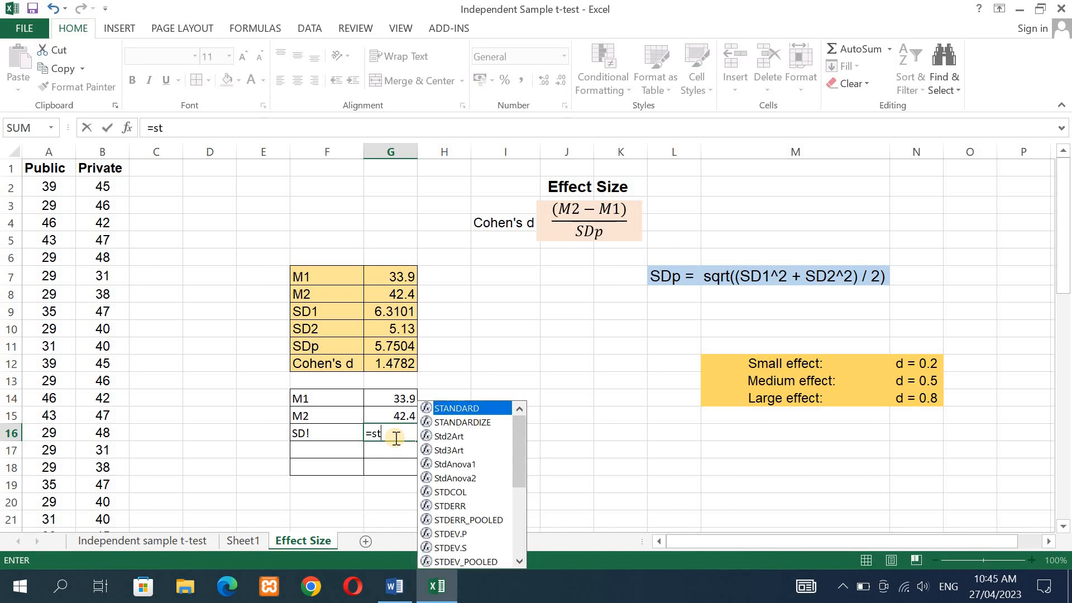
text(d)
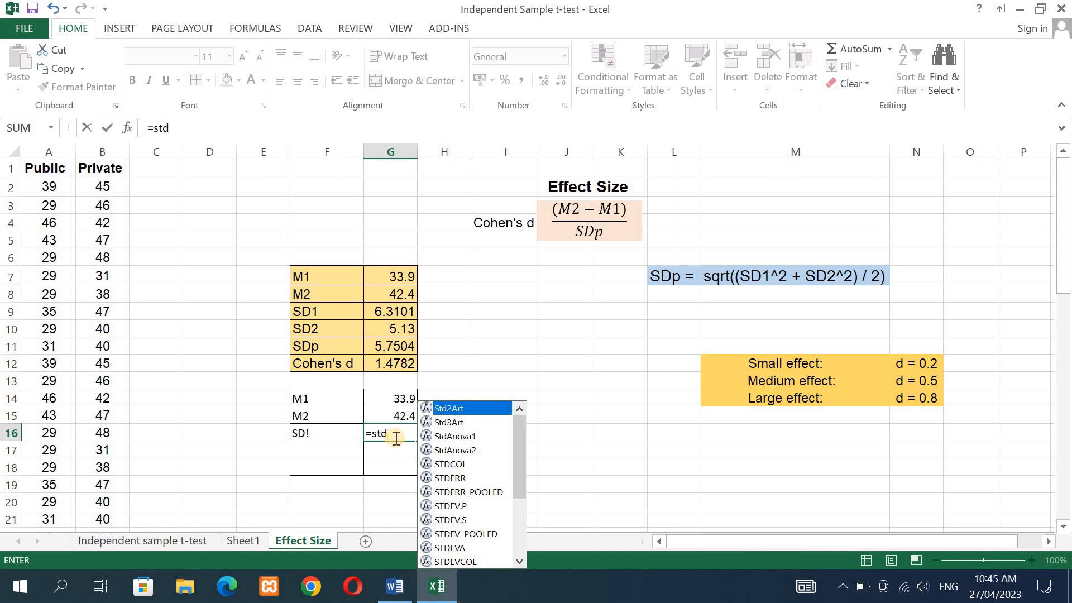
double_click(450, 522)
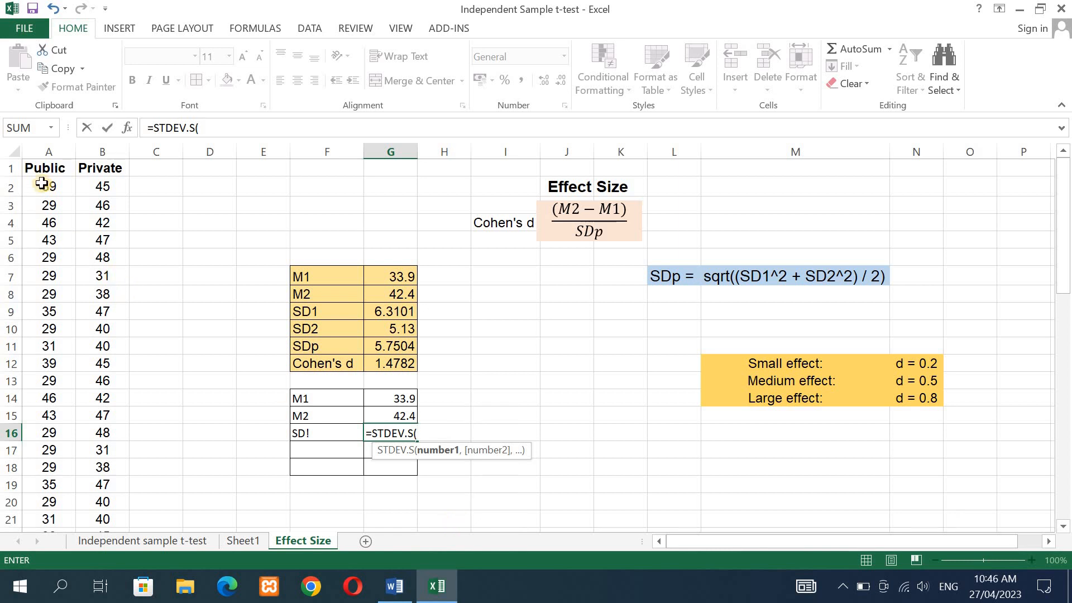
drag(45, 187, 56, 434)
drag(63, 592, 61, 497)
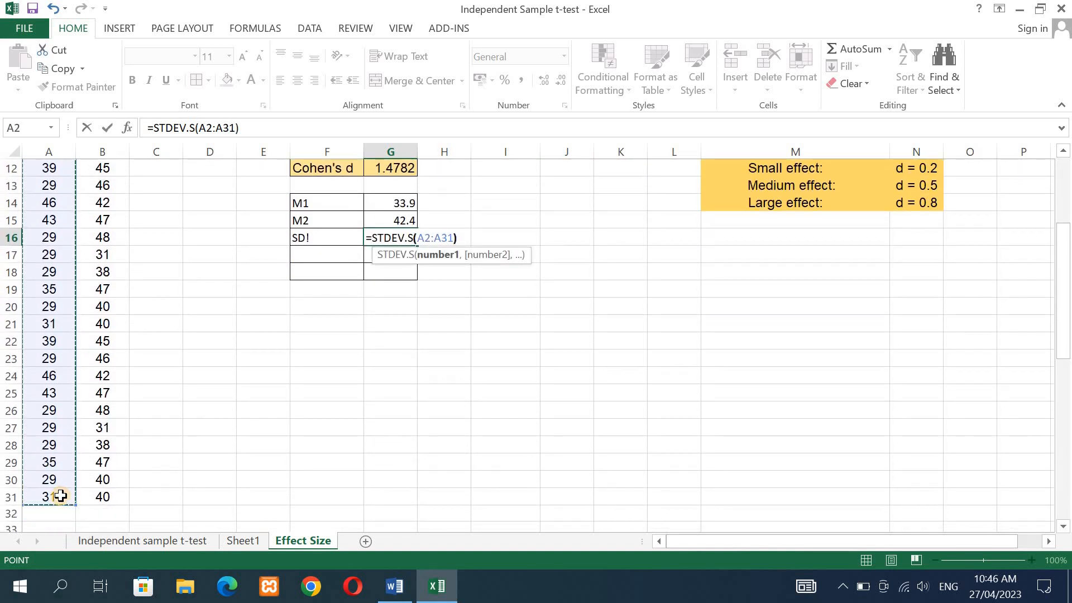
text())
key(Return)
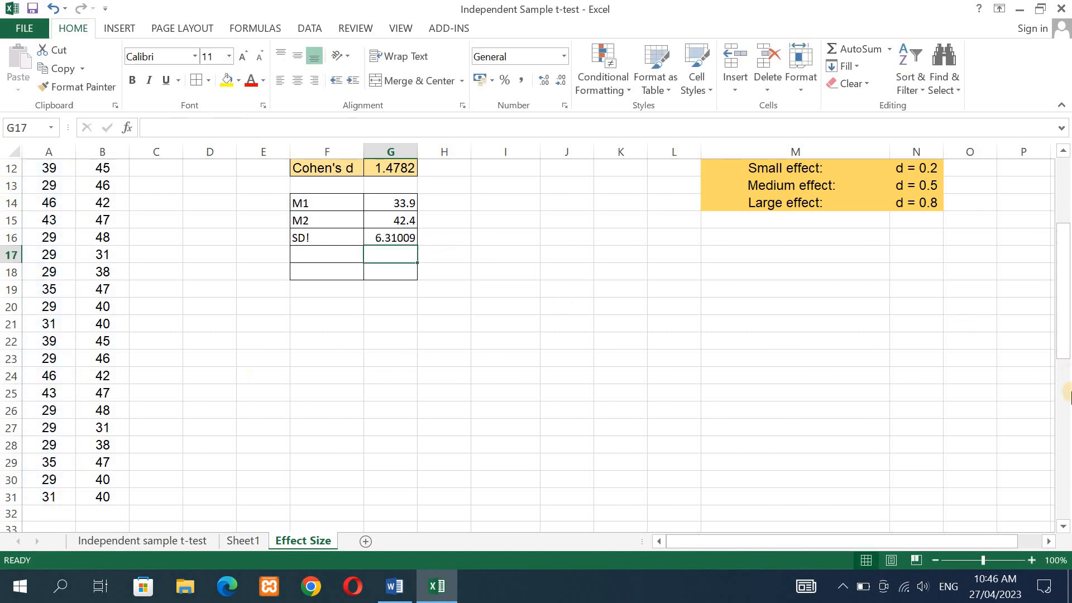
Correct the mistyped label in F16 to SD1
mouse_move(1061, 334)
mouse_down()
mouse_move(1061, 298)
mouse_move(1062, 313)
mouse_up()
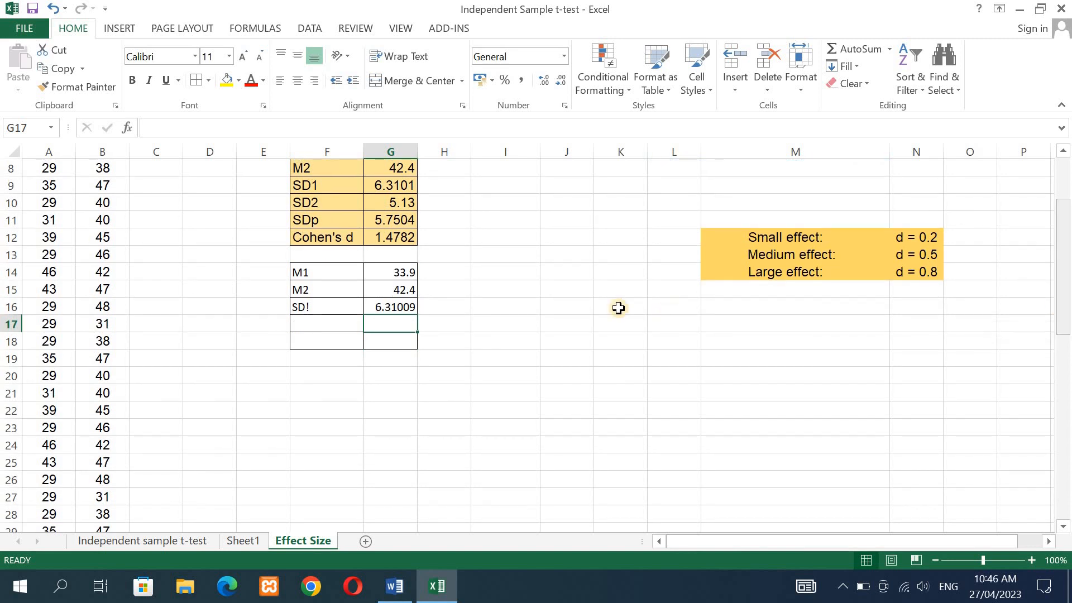
click(316, 307)
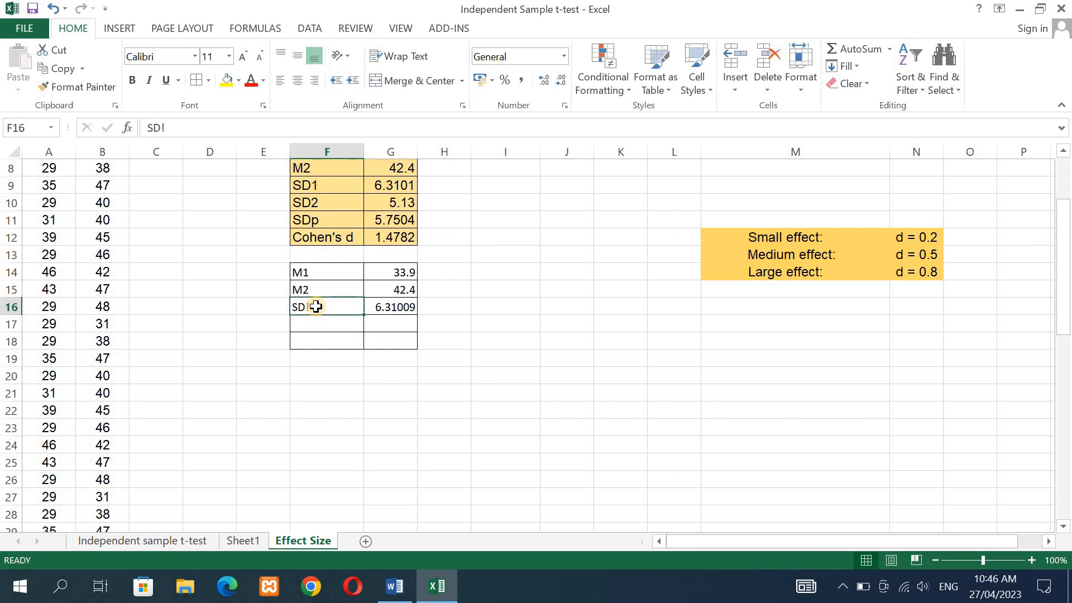
click(175, 126)
key(BackSpace)
text(1)
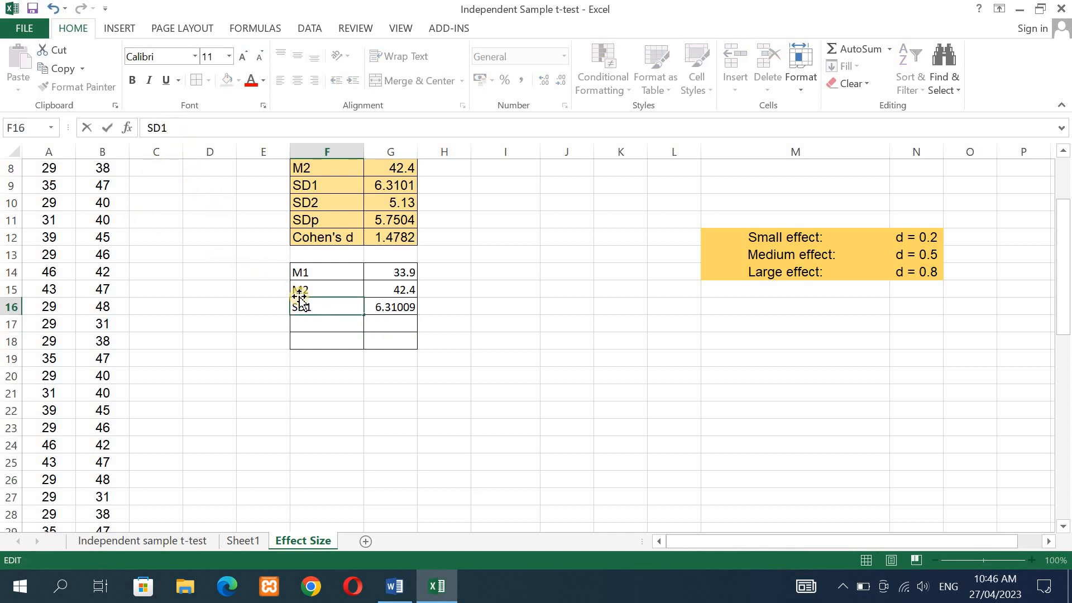
Label F17 as SD2 and calculate the Private scores' sample standard deviation in G17 with =STDEV.S(B2:B31)
click(301, 324)
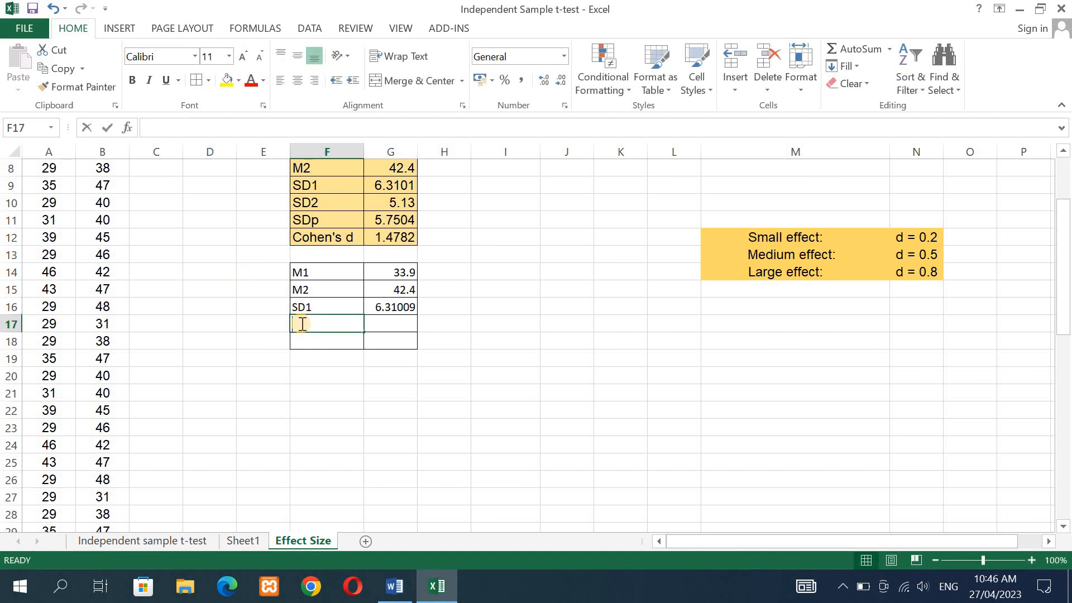
text(SD2)
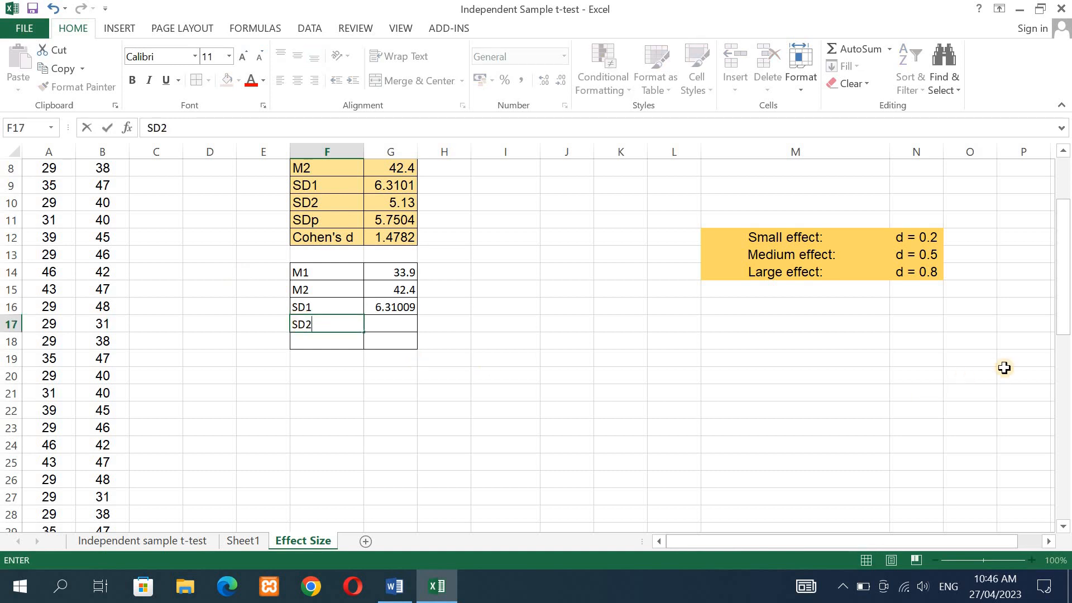
click(380, 324)
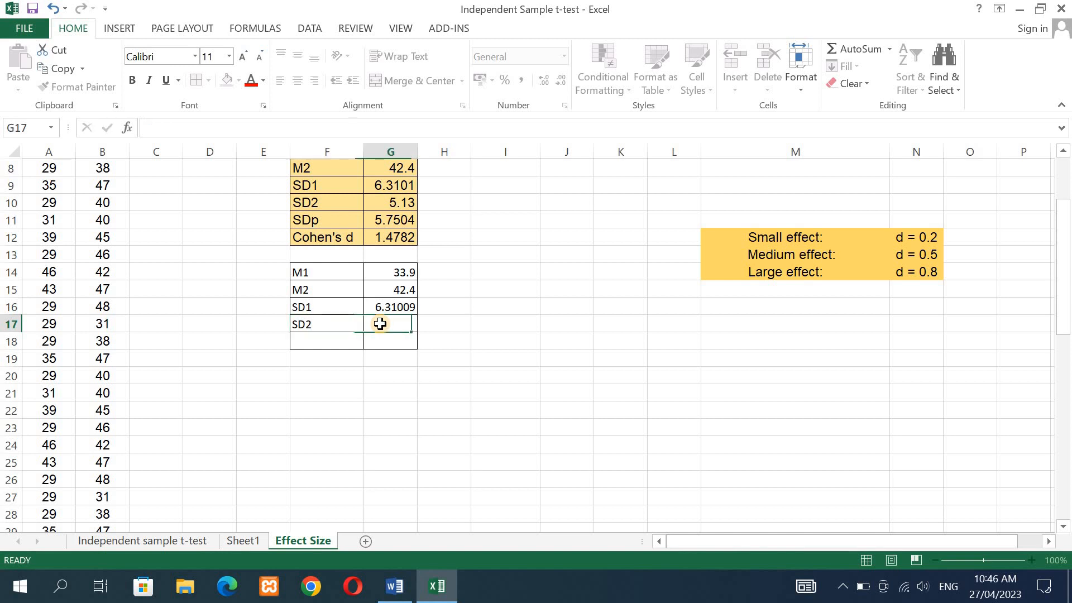
text(=s)
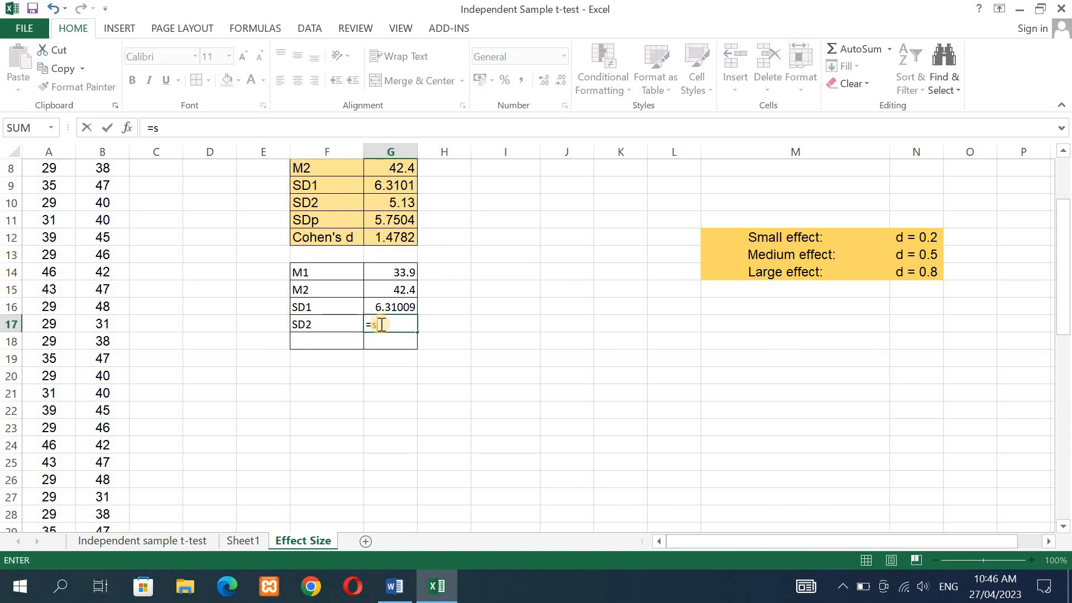
text(td)
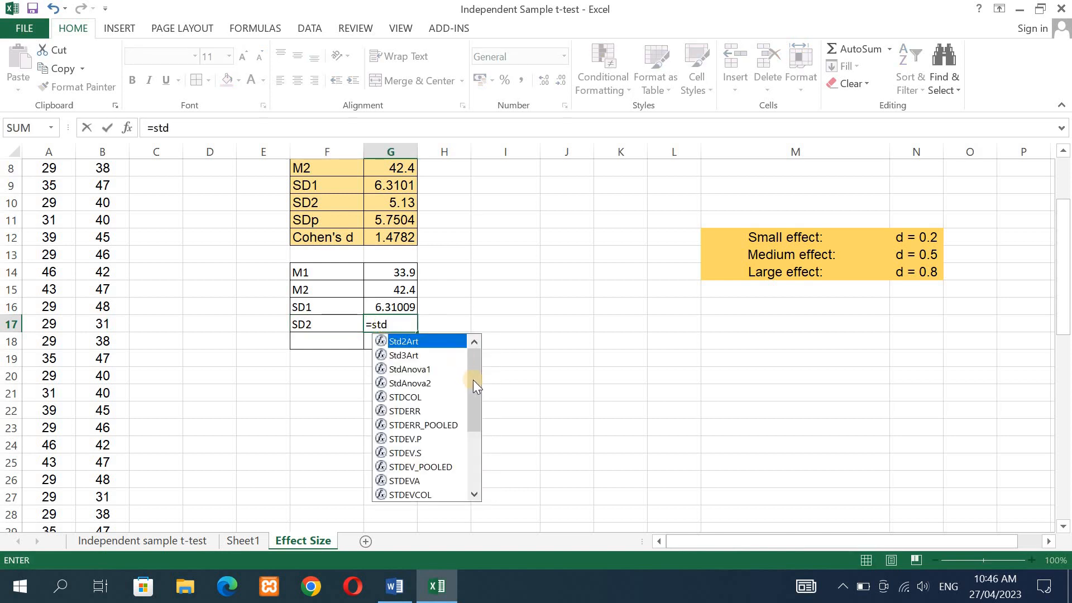
double_click(400, 454)
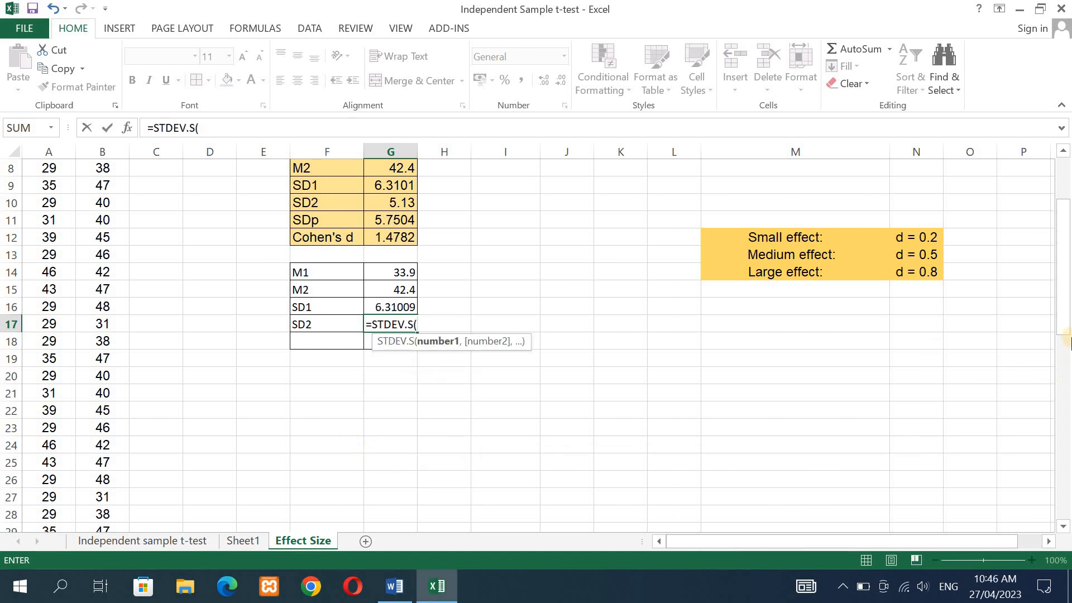
drag(1063, 302, 1064, 260)
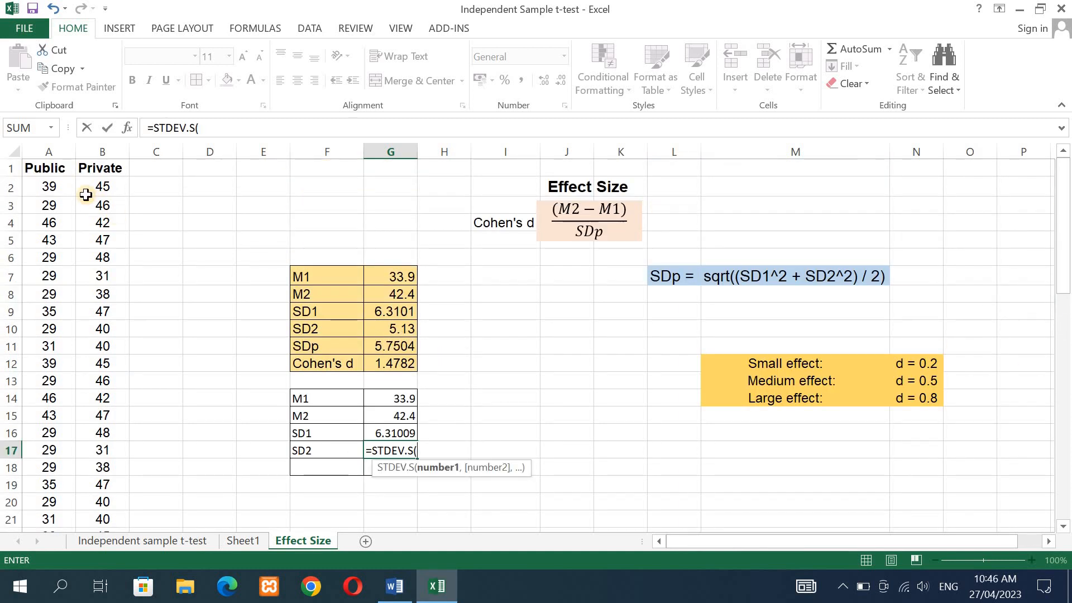
drag(102, 190, 108, 491)
text())
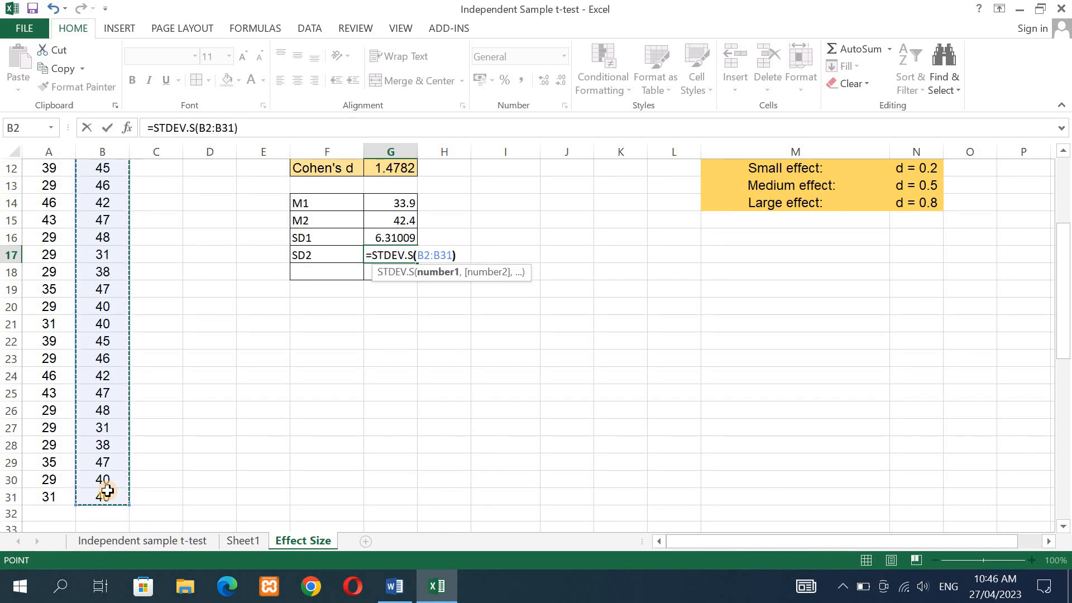
key(Return)
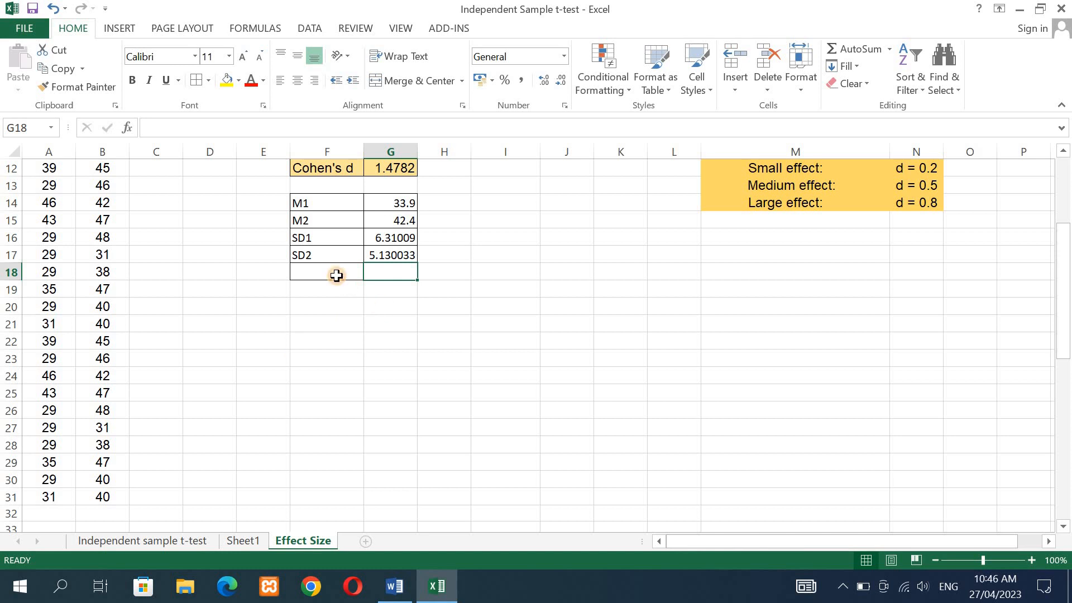
click(336, 275)
text(Co)
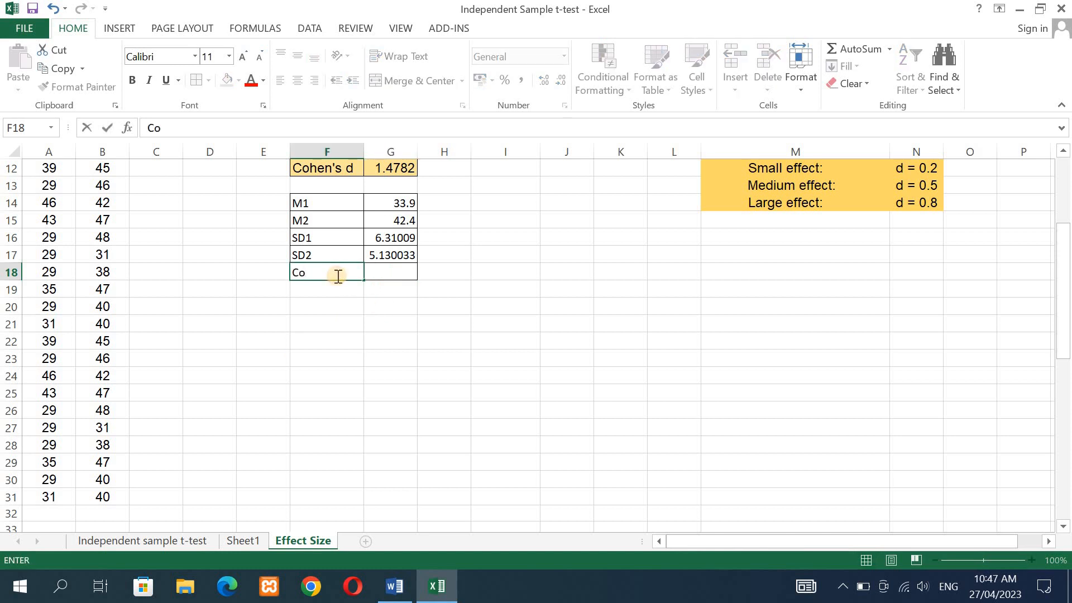
text(hen's d)
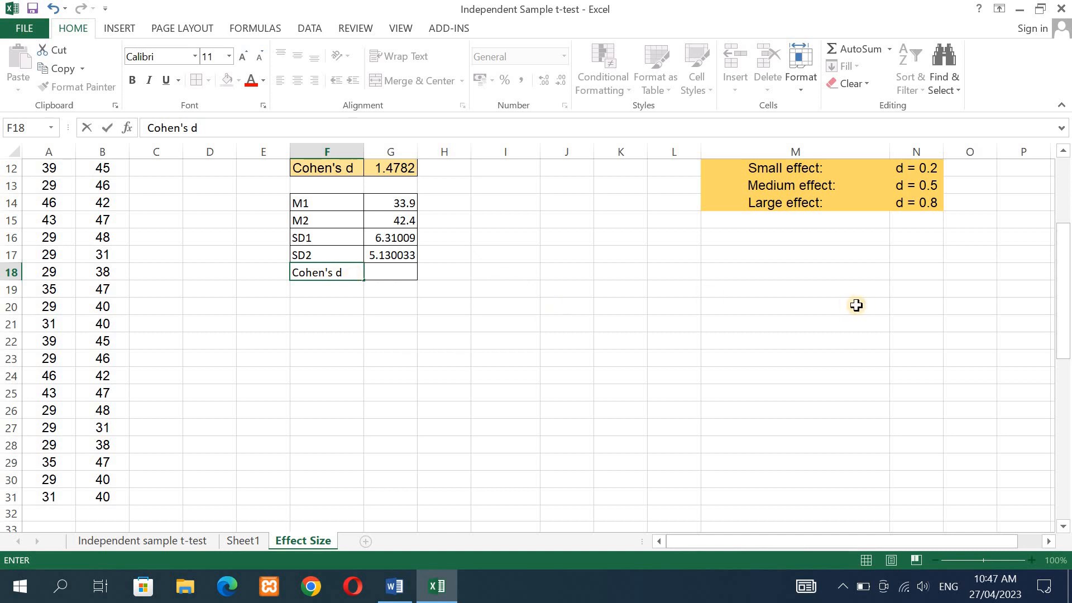
drag(1063, 287, 1059, 187)
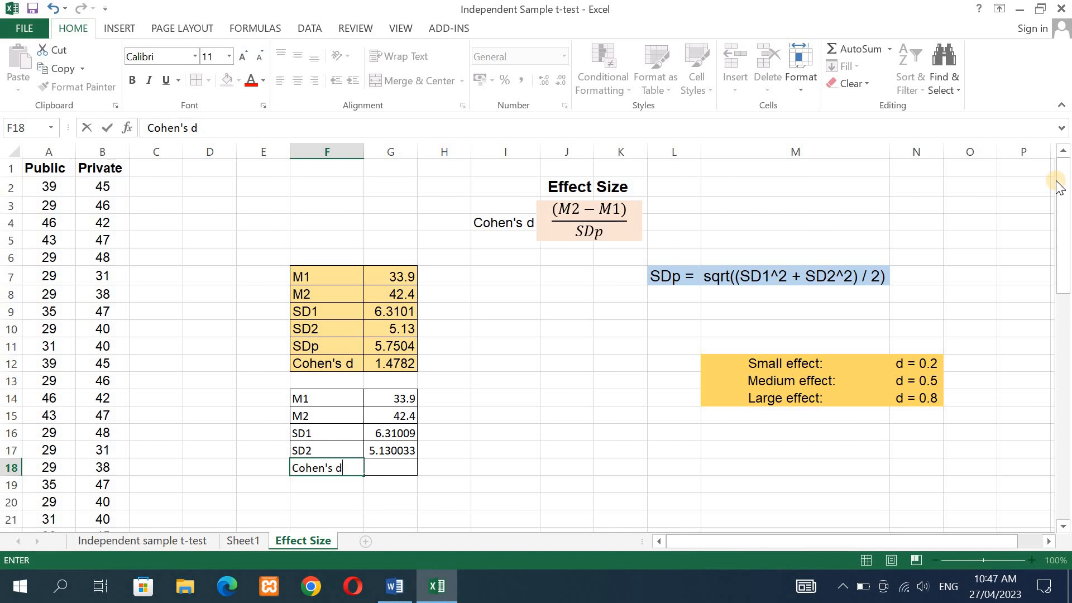
key(BackSpace)
key(BackSpace)
key(BackSpace)
key(BackSpace)
key(BackSpace)
key(BackSpace)
key(BackSpace)
key(BackSpace)
key(BackSpace)
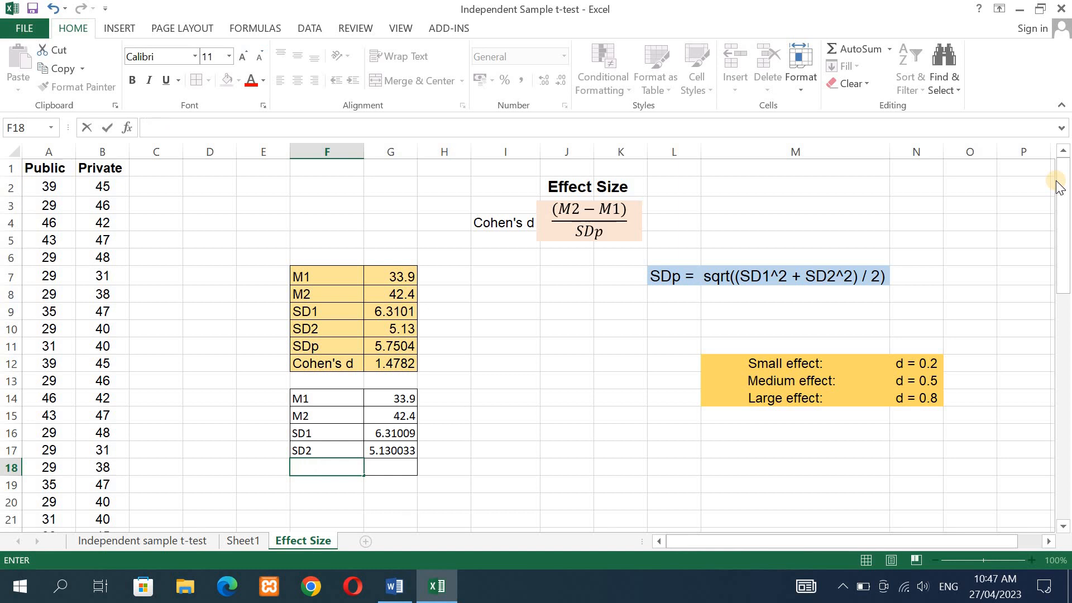
Label F18 as SDp and enter the formula =SQRT(G16^2+G17^2)/2 in G18, accepting the suggested correction of the extra parenthesis
text(SDp)
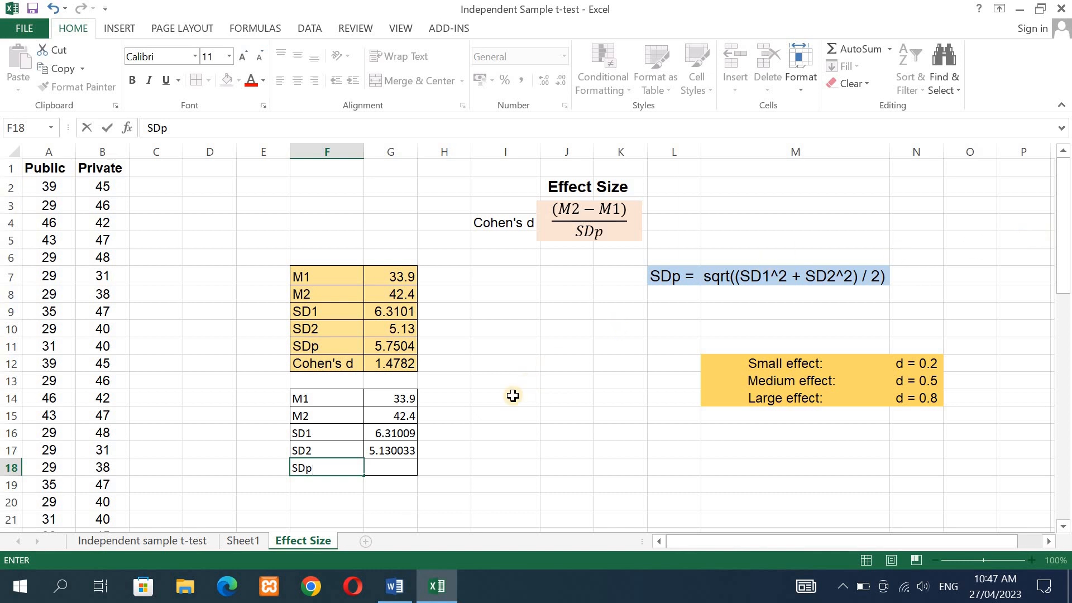
click(382, 472)
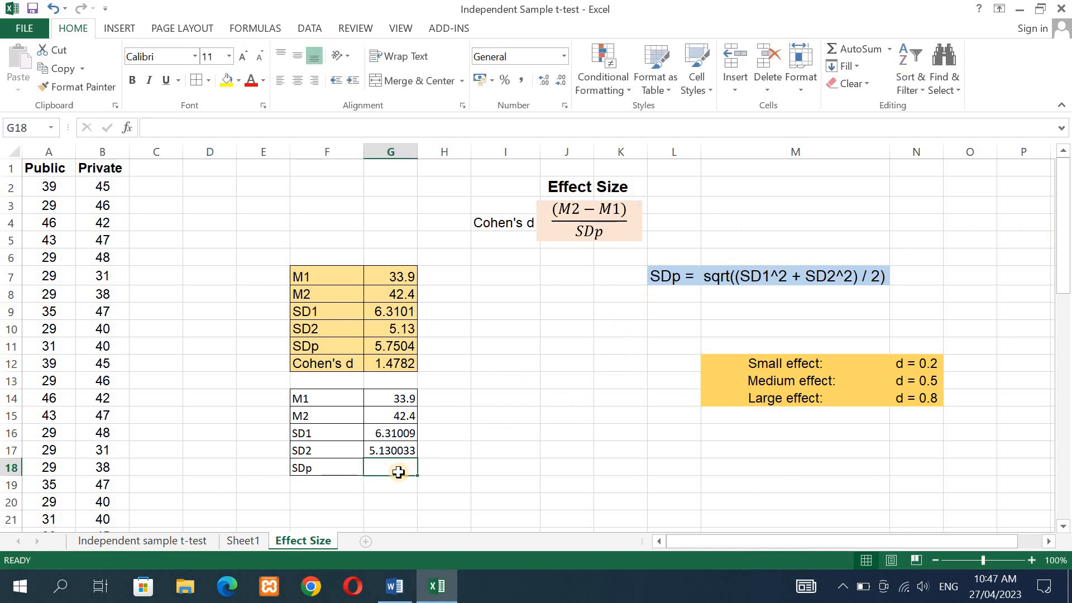
text(=)
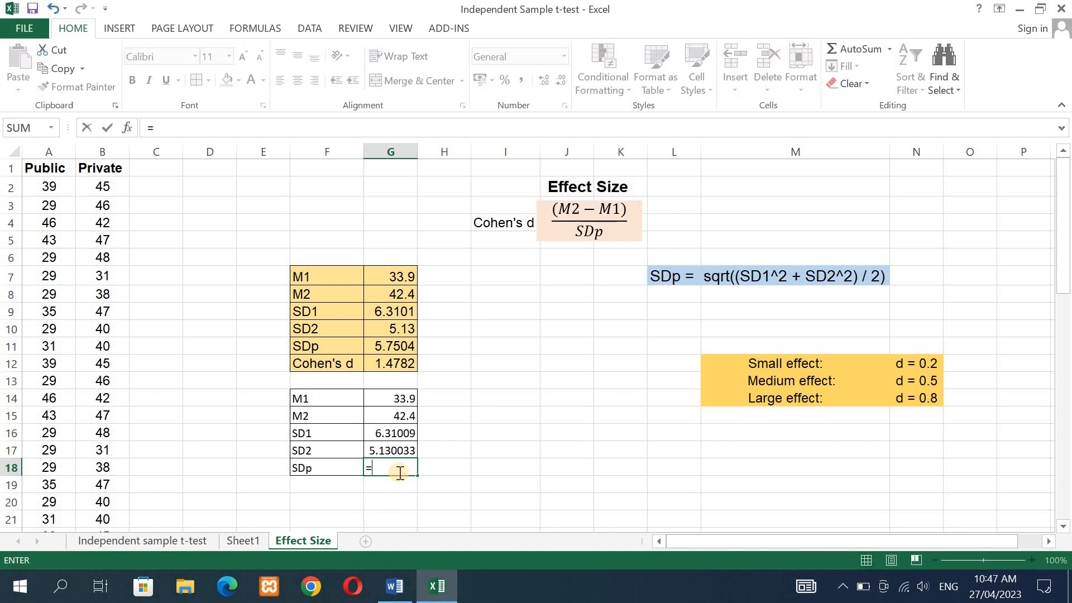
text(sq)
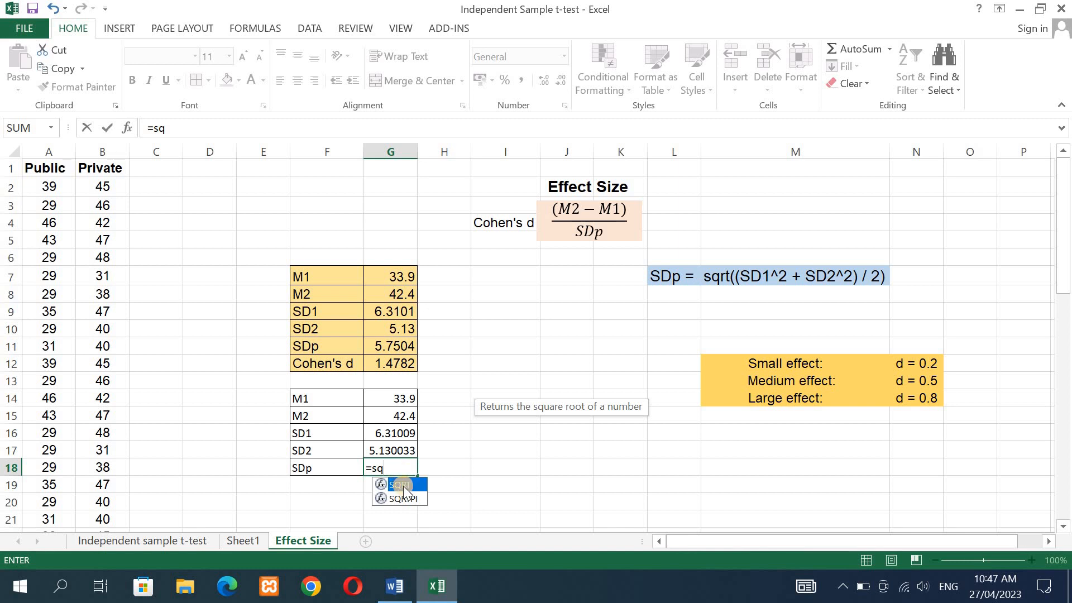
double_click(403, 485)
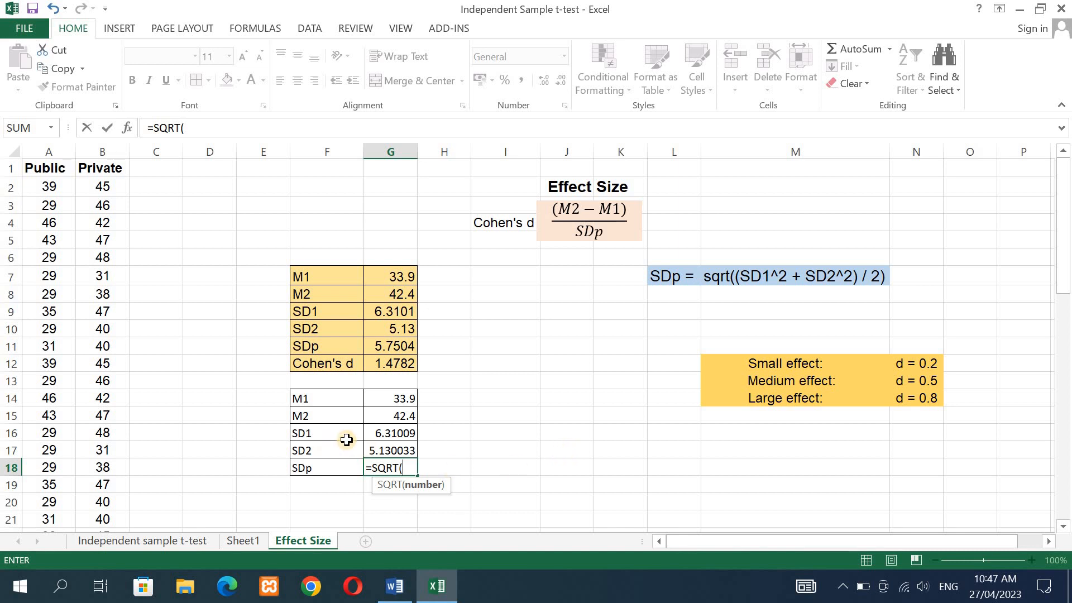
click(397, 436)
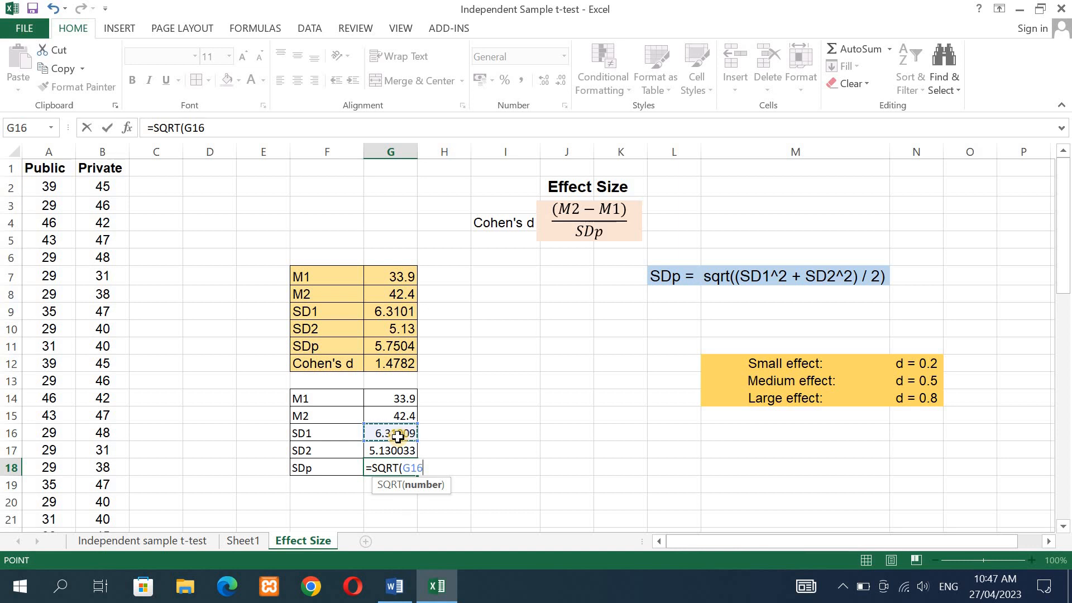
text(^)
text(2+)
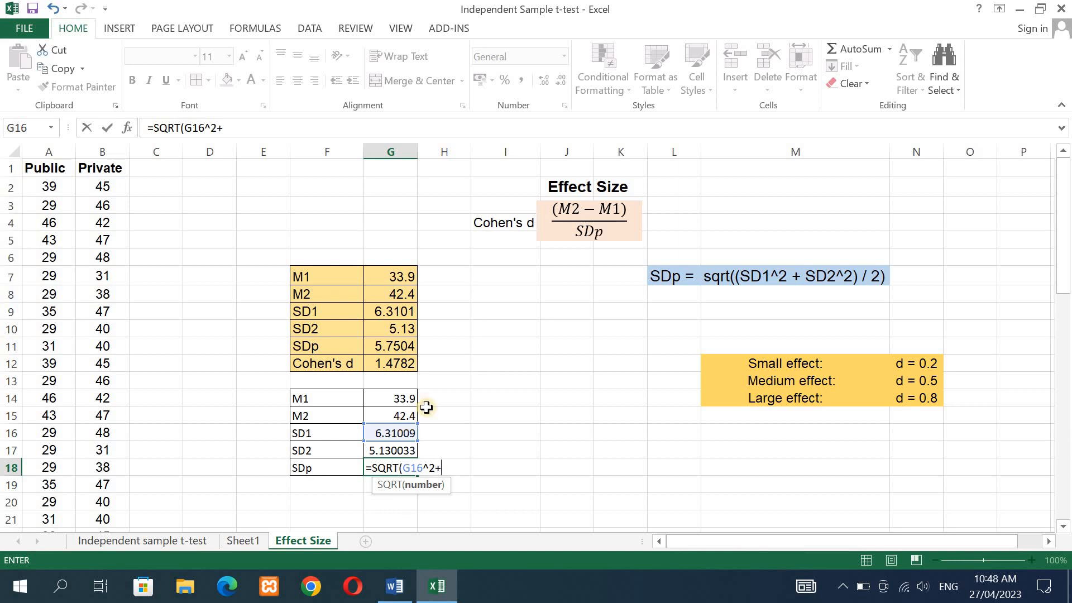
click(392, 451)
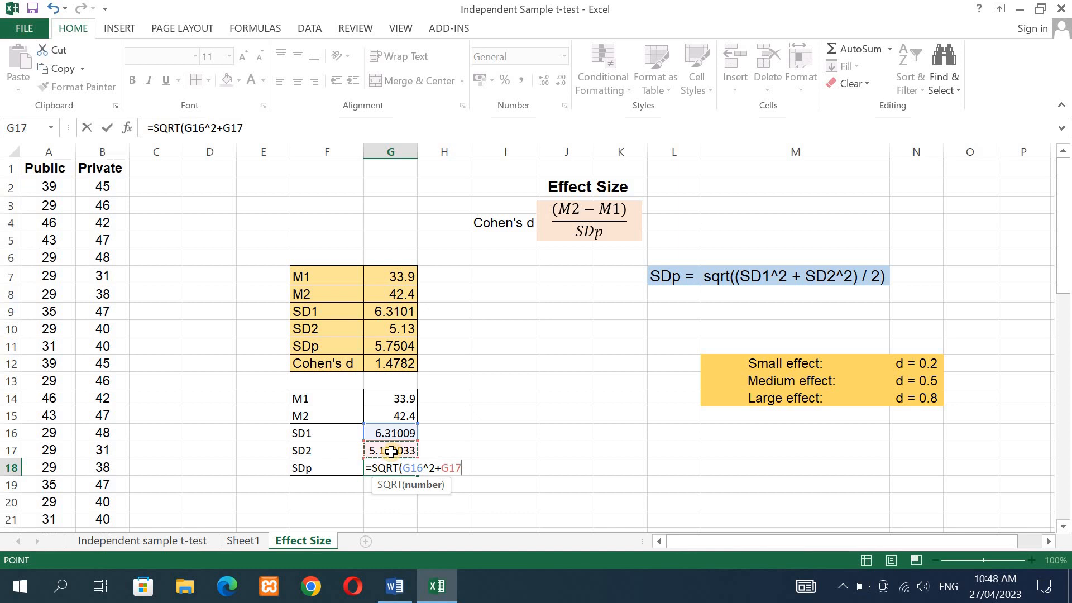
text(^2)/2)
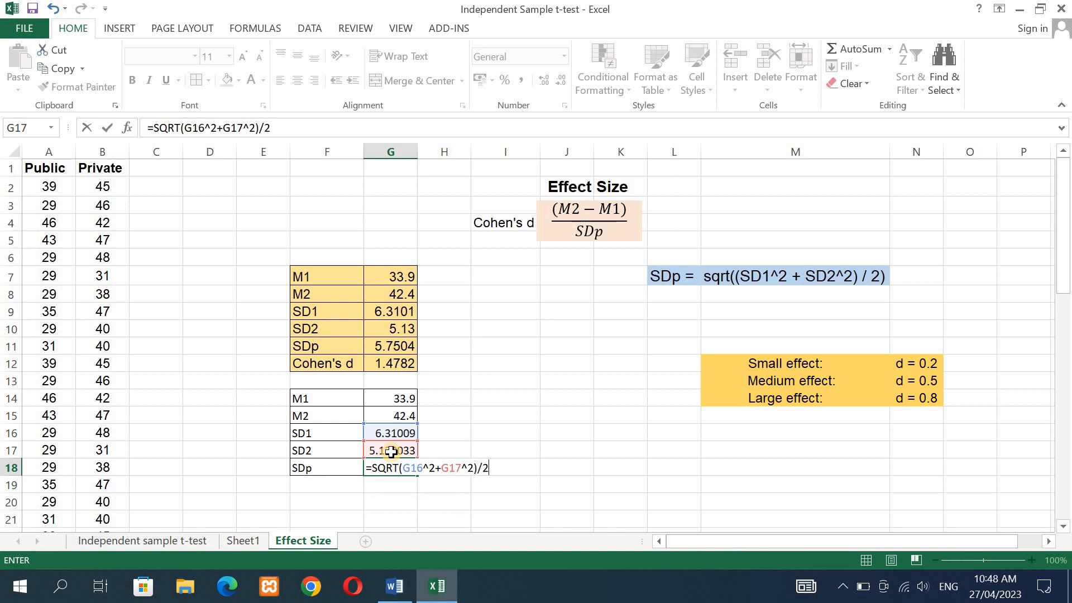
text())
key(Return)
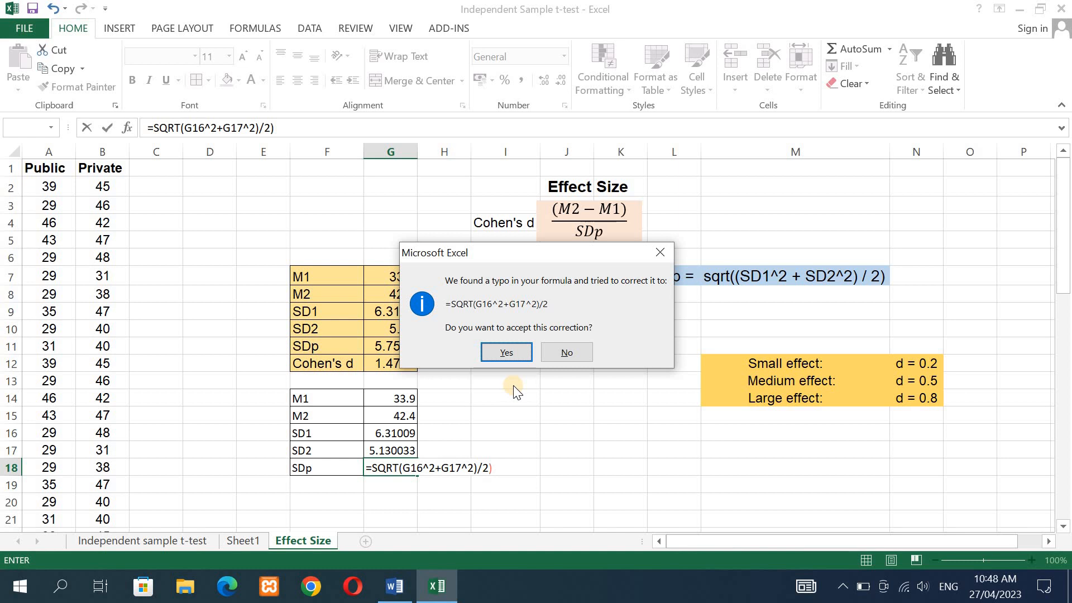
click(508, 349)
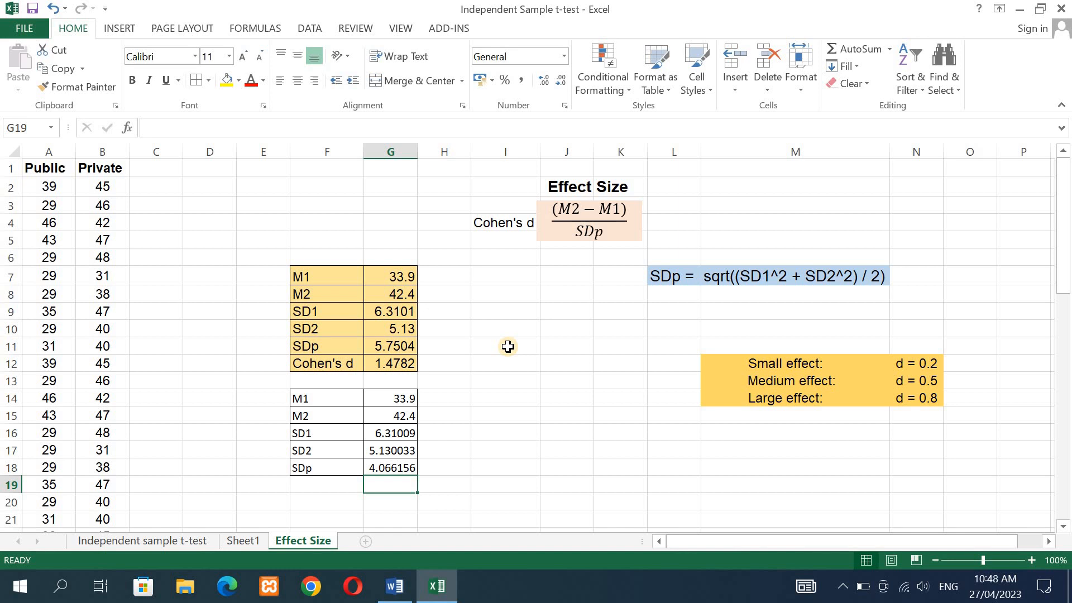
Correct the pooled standard deviation formula in G18 to =SQRT((G16^2+G17^2)/2)
click(394, 468)
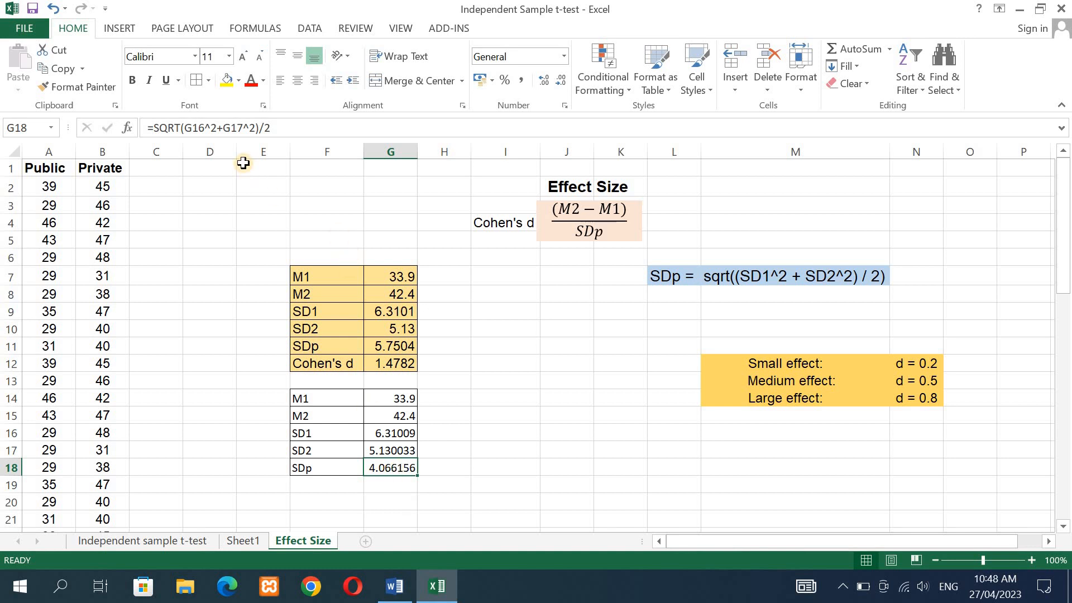
click(186, 128)
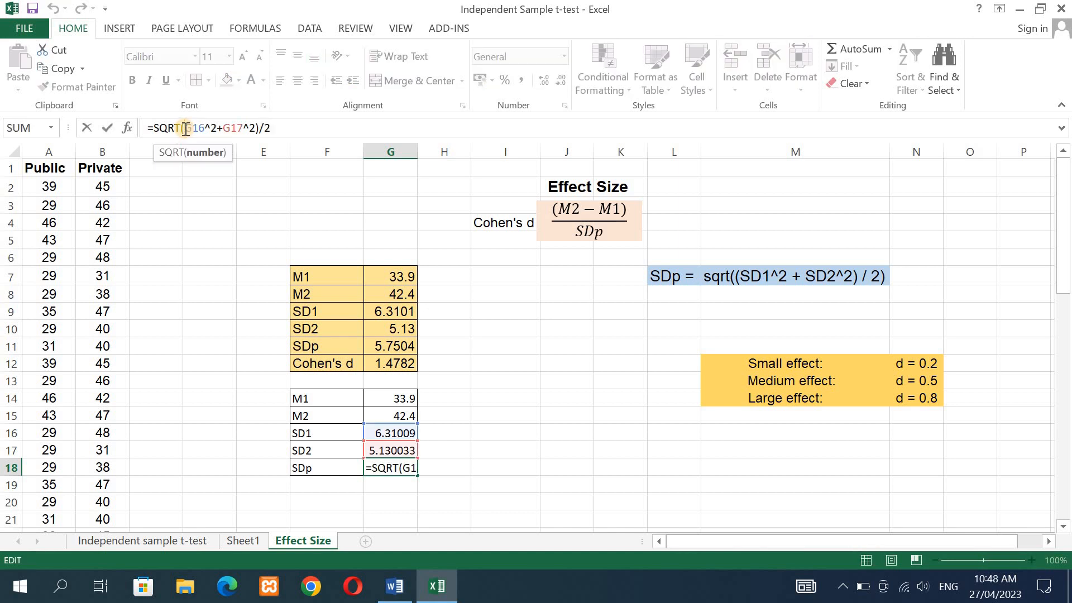
text(()
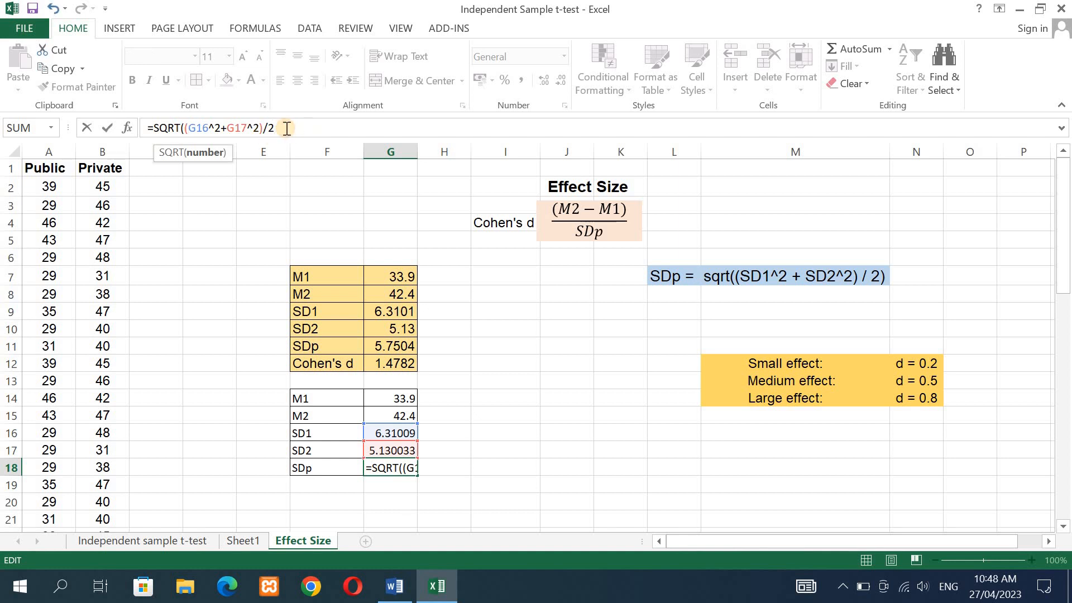
text())
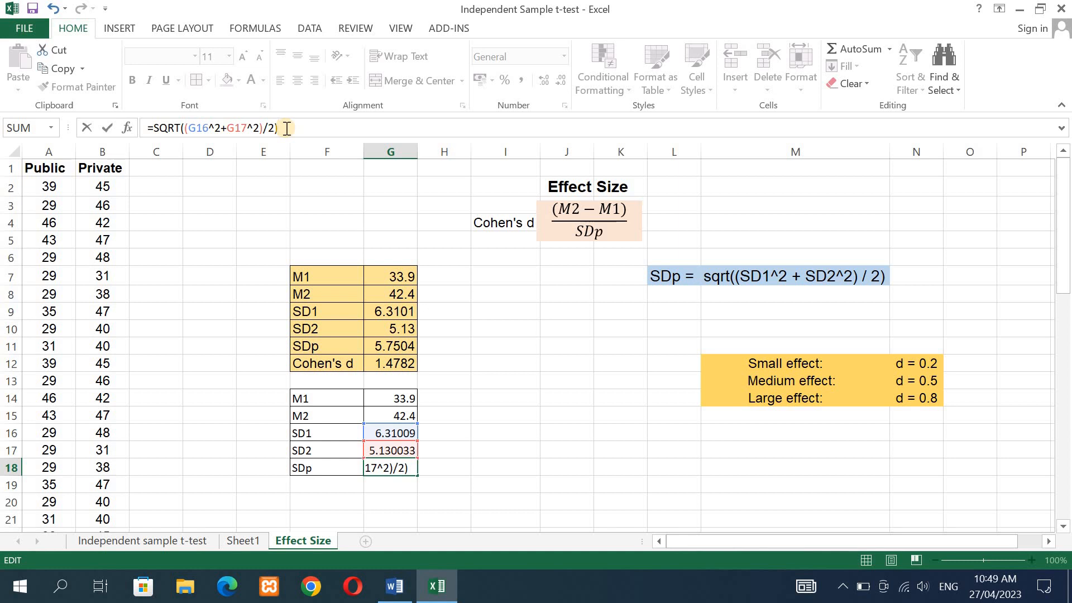
key(Return)
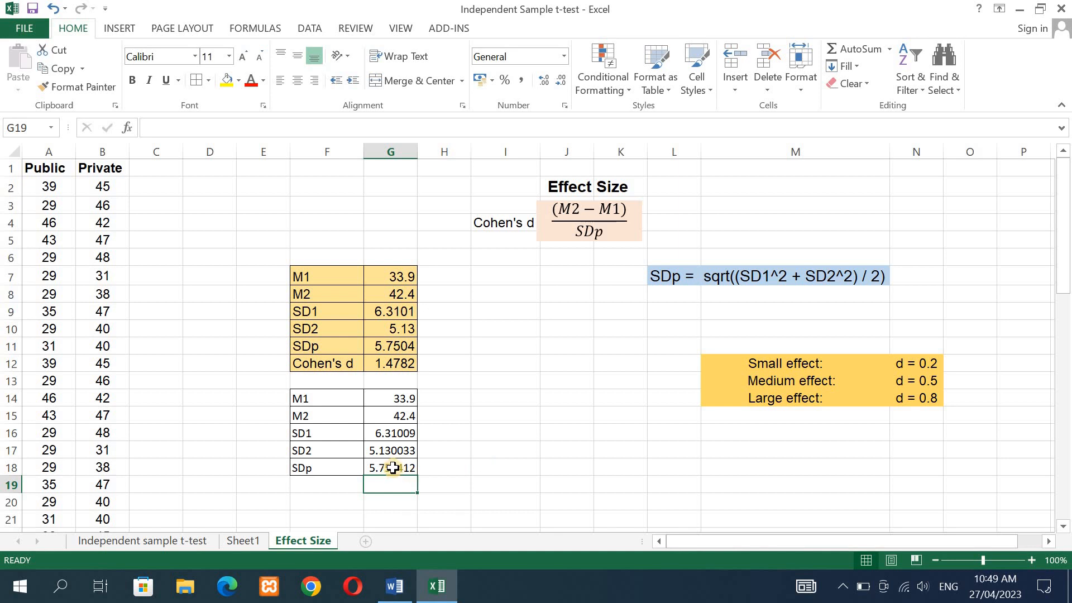
click(393, 467)
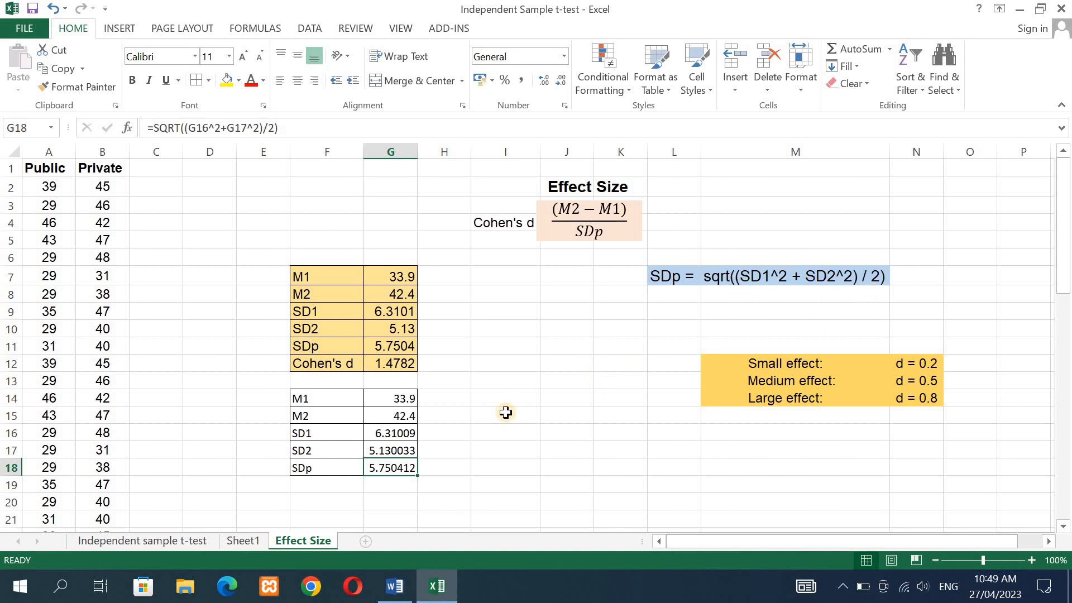
Label F19 as Cohen's d and calculate the effect size in G19 with =(G15-G14)/G18
click(324, 482)
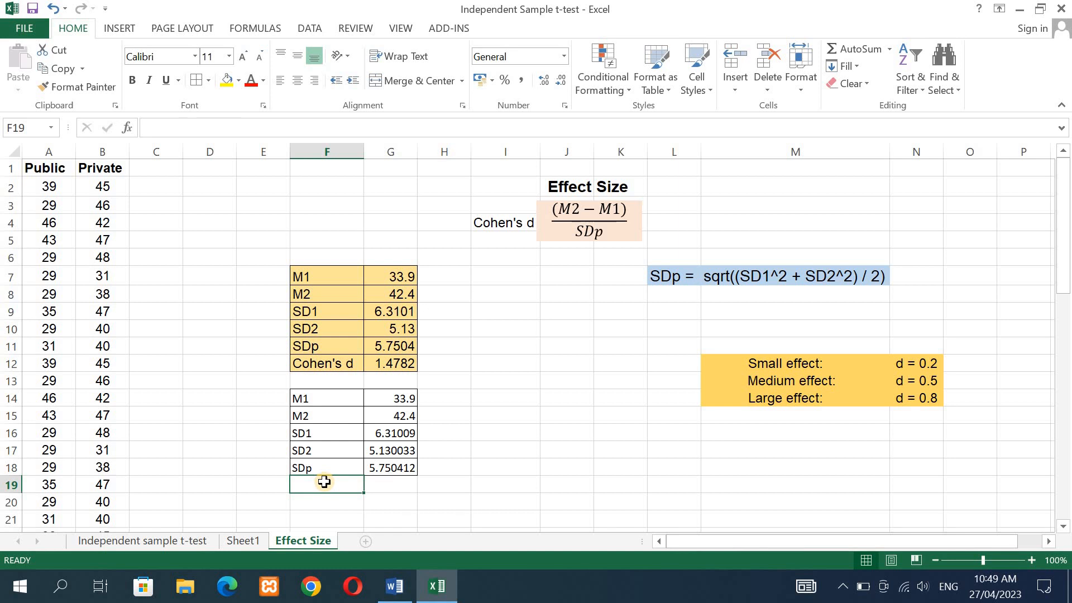
text(Coh)
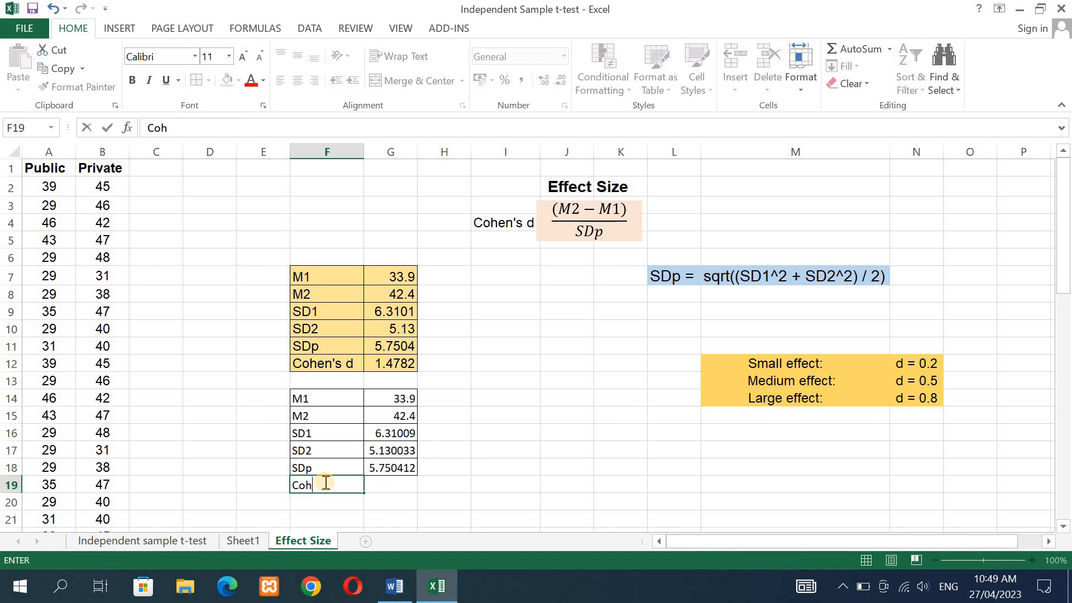
text(en's d)
click(394, 487)
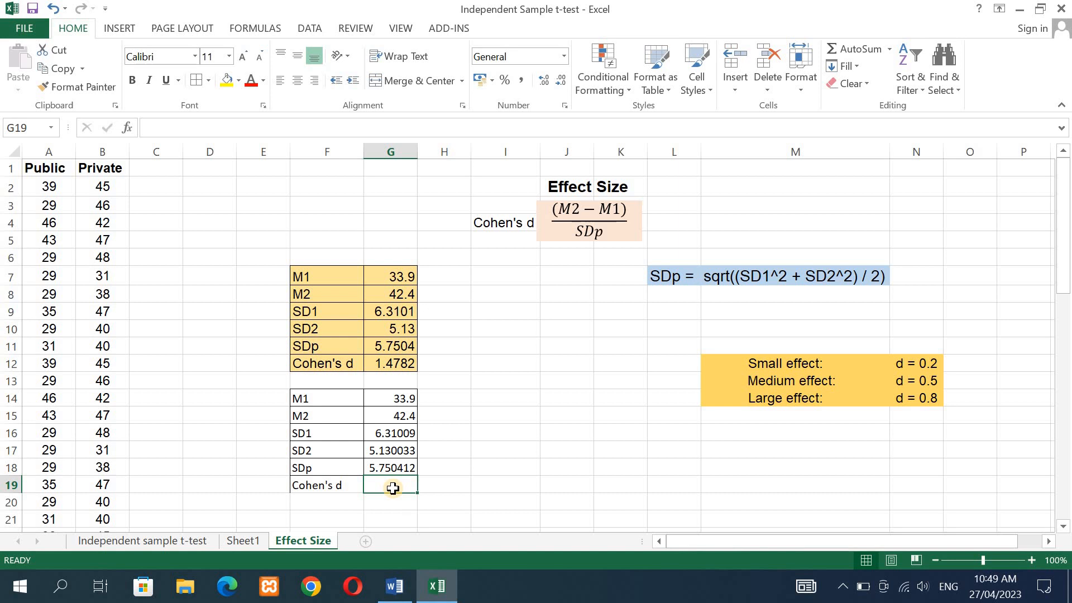
text(=)
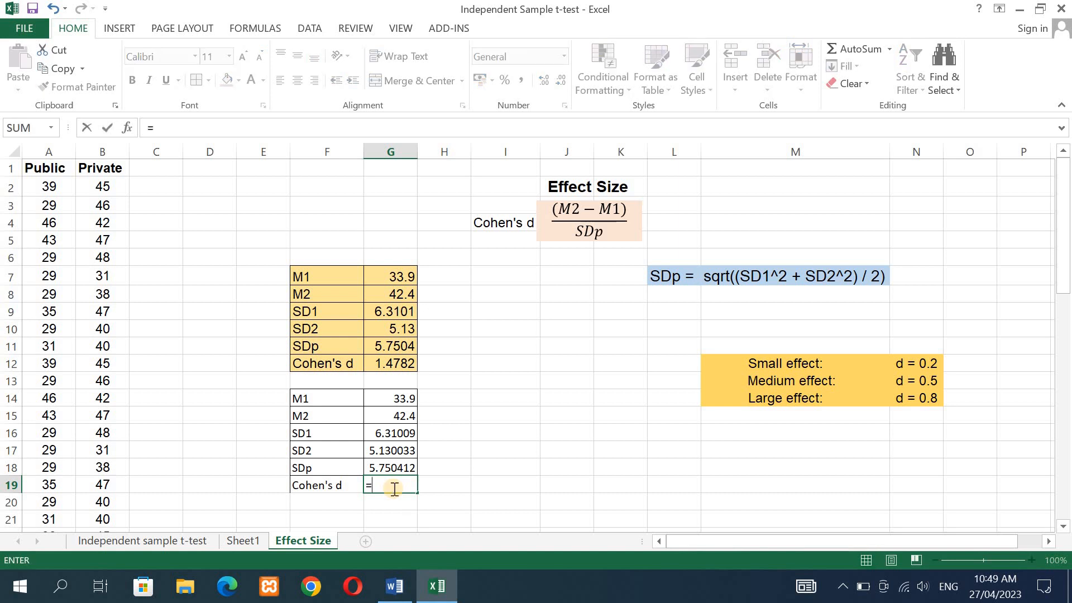
text(()
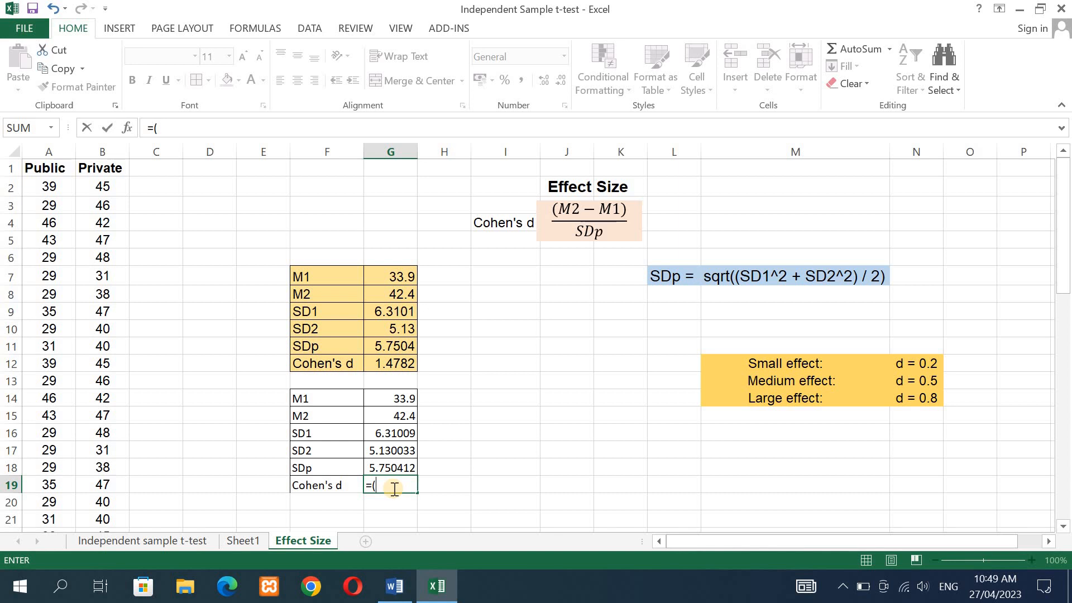
click(402, 418)
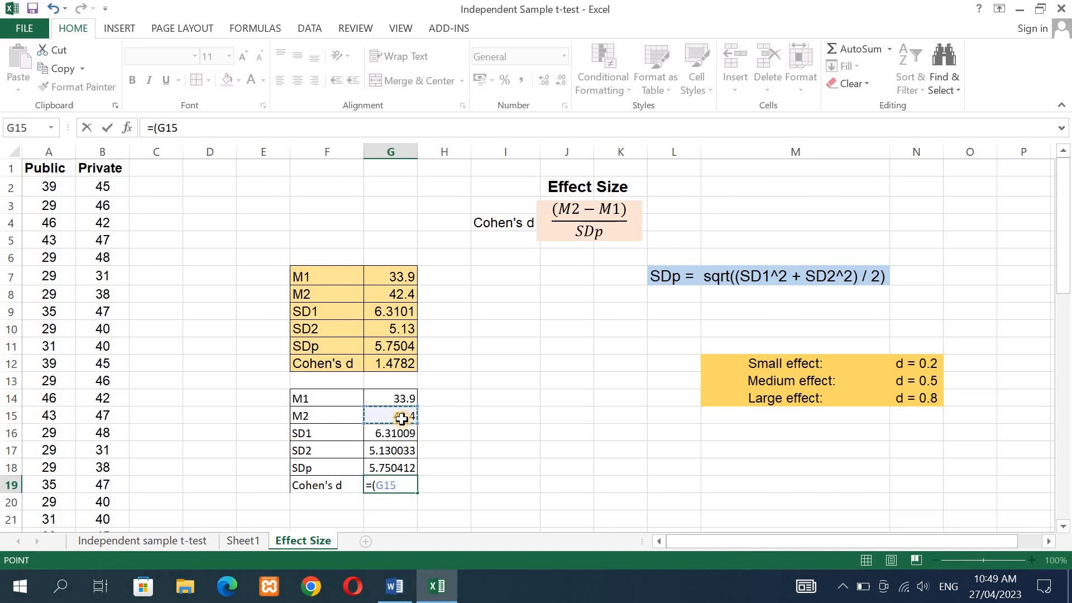
text(-)
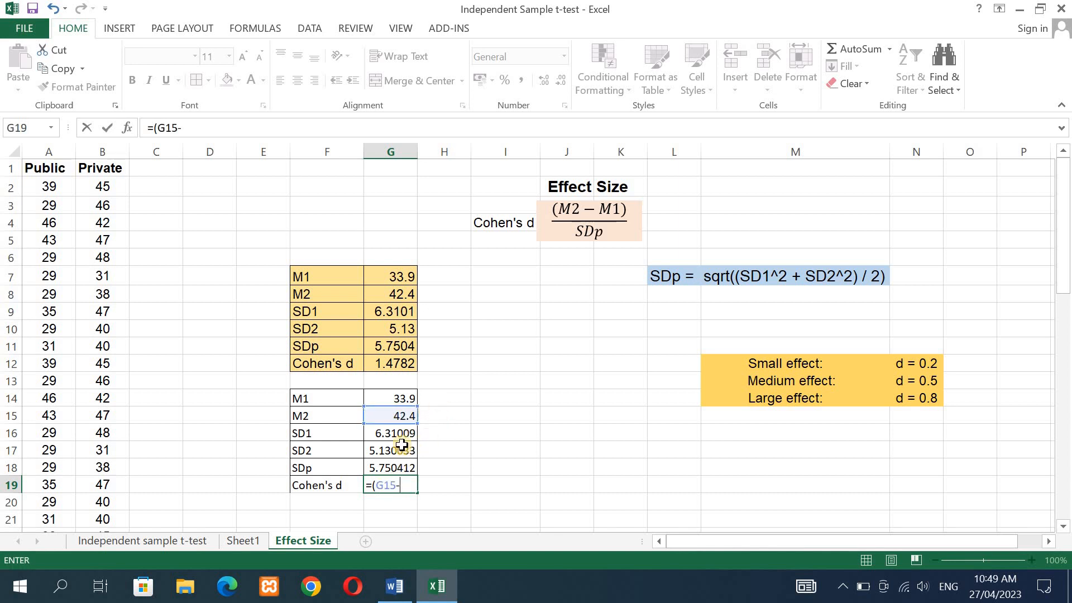
click(388, 399)
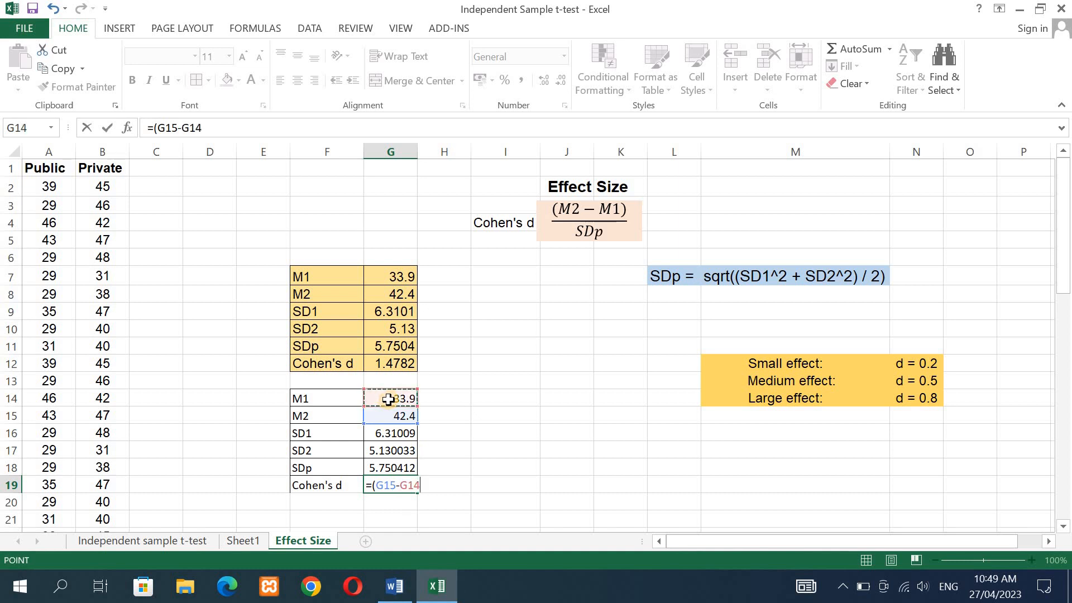
text()/)
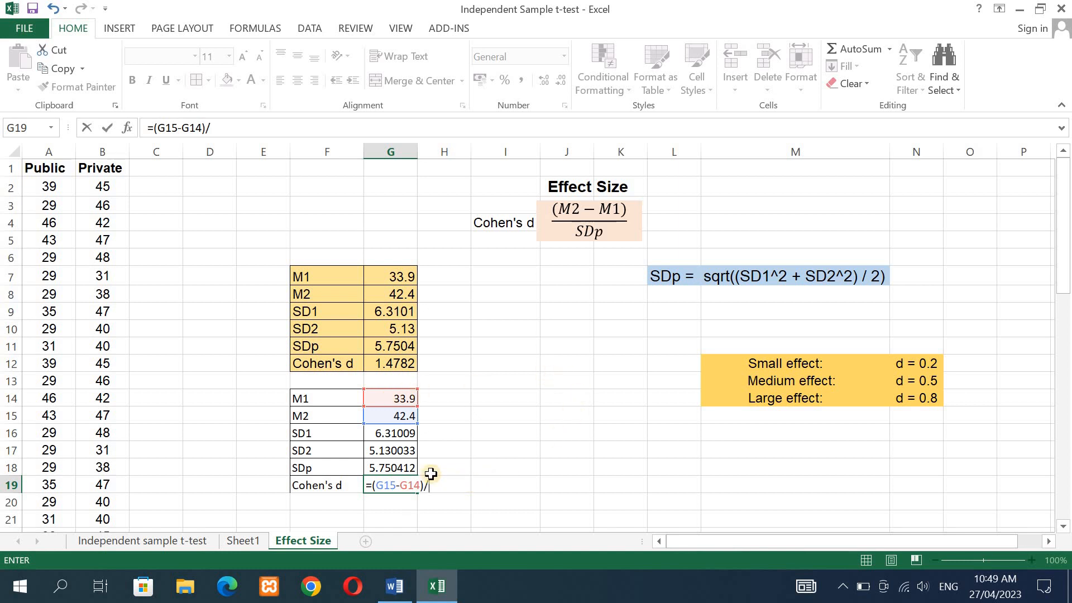
click(395, 470)
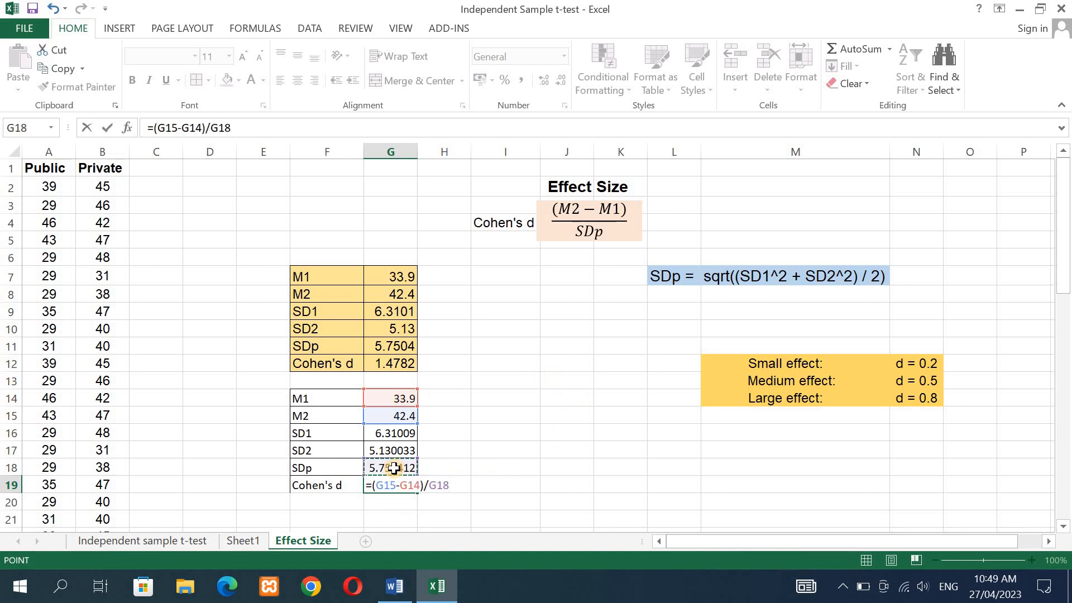
key(Return)
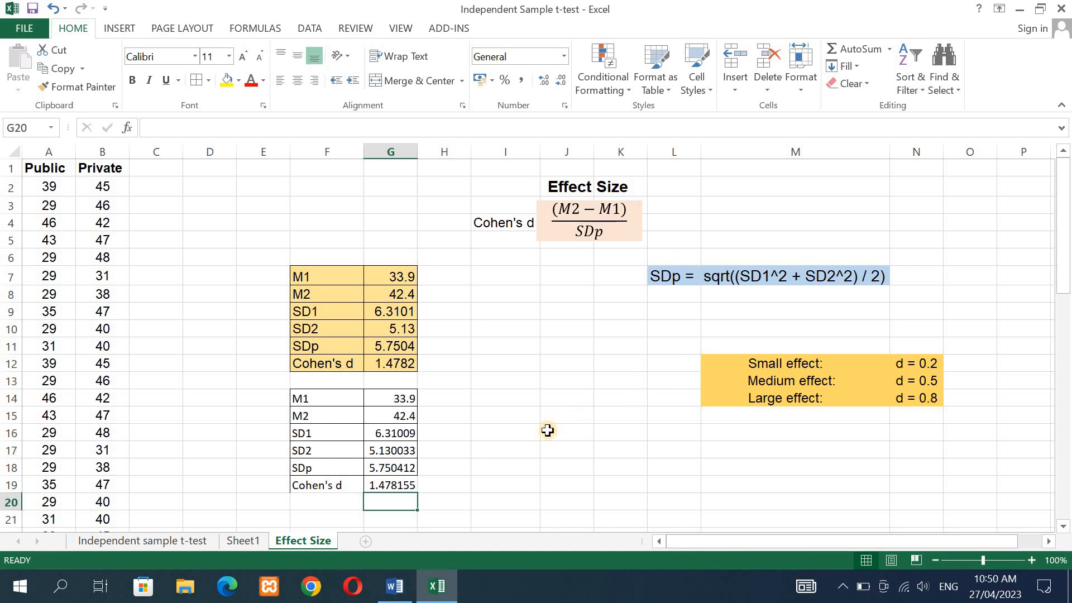
Switch to the Word document and highlight the F-test row's label, F-value, df and p-value in green in Table 1 under Results
click(389, 588)
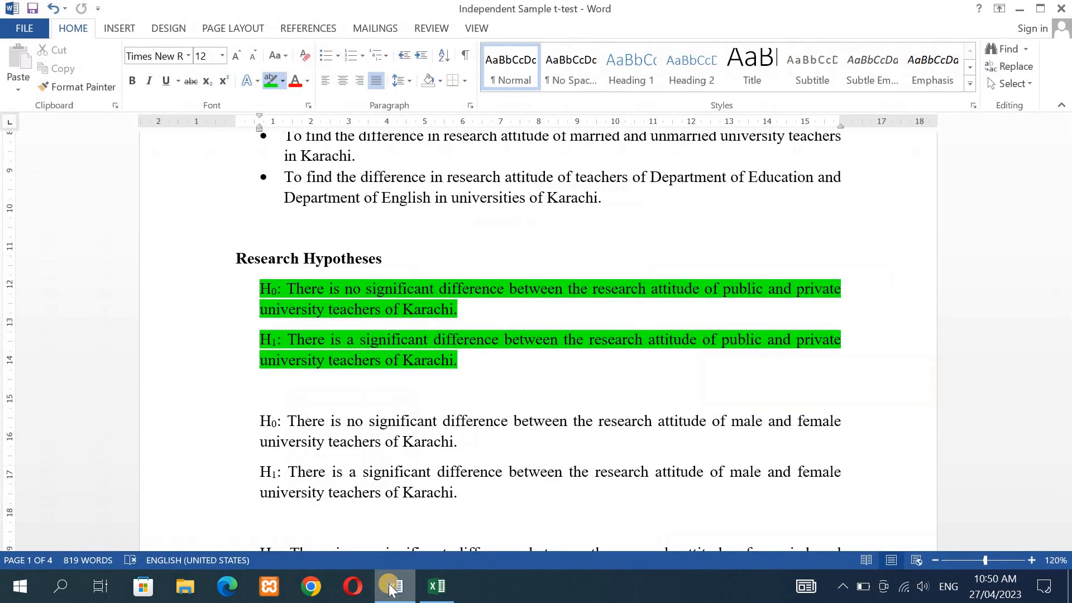
drag(1066, 180, 1068, 441)
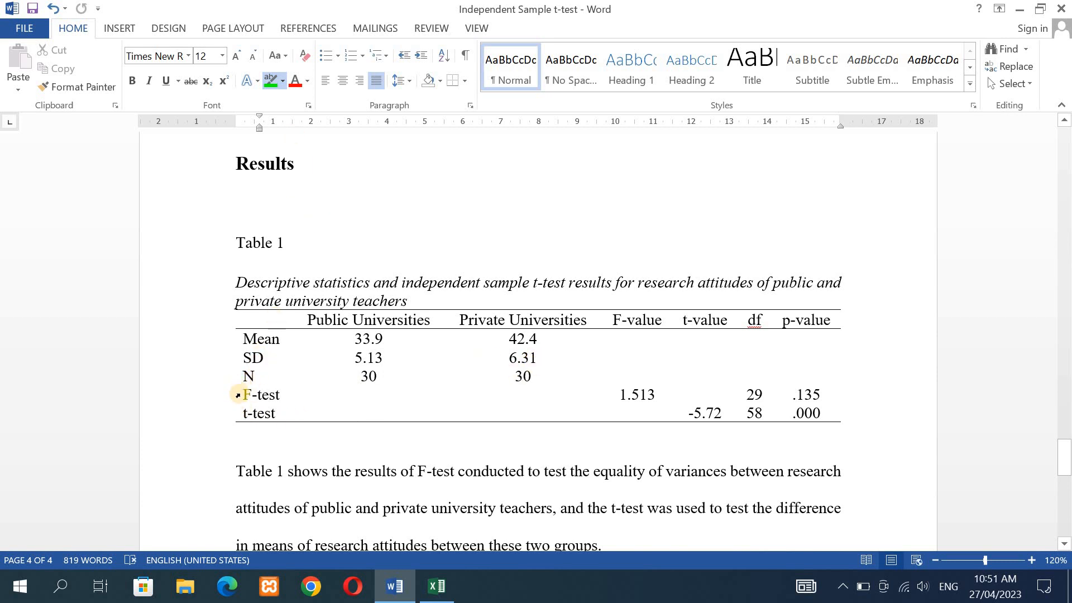
drag(239, 395, 349, 395)
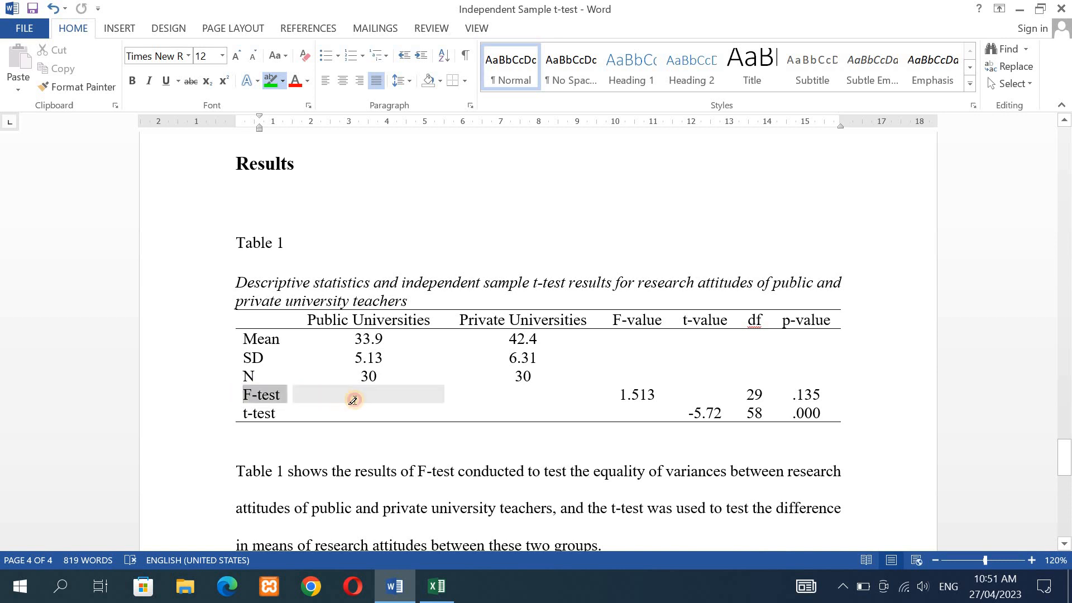
mouse_move(637, 385)
mouse_down()
mouse_move(718, 378)
mouse_move(807, 389)
mouse_up()
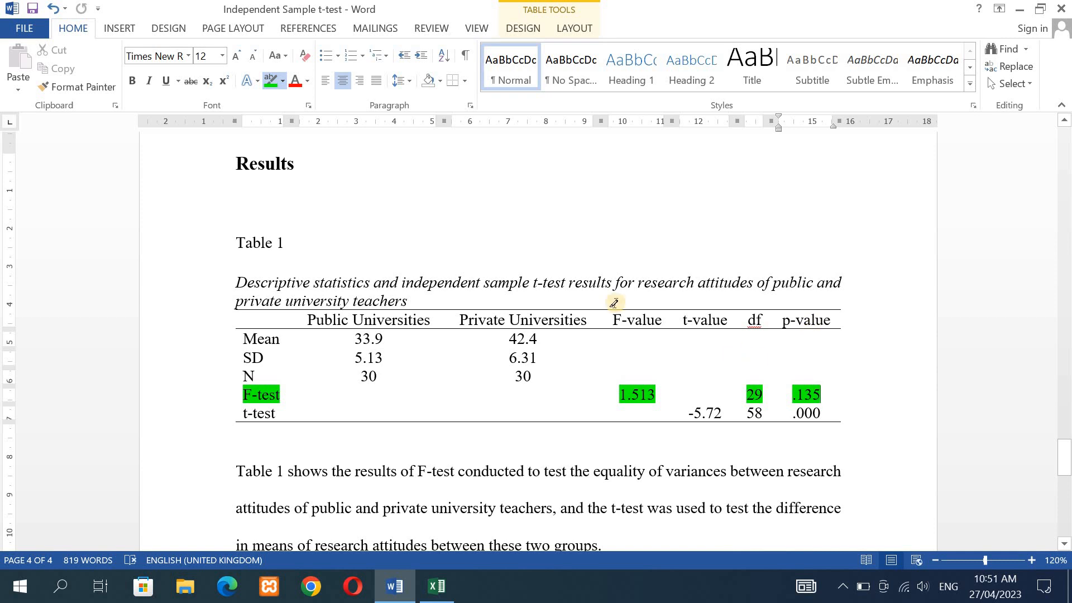
Highlight the t-test row's label, t-value, df and p-value in yellow in Table 1
click(282, 82)
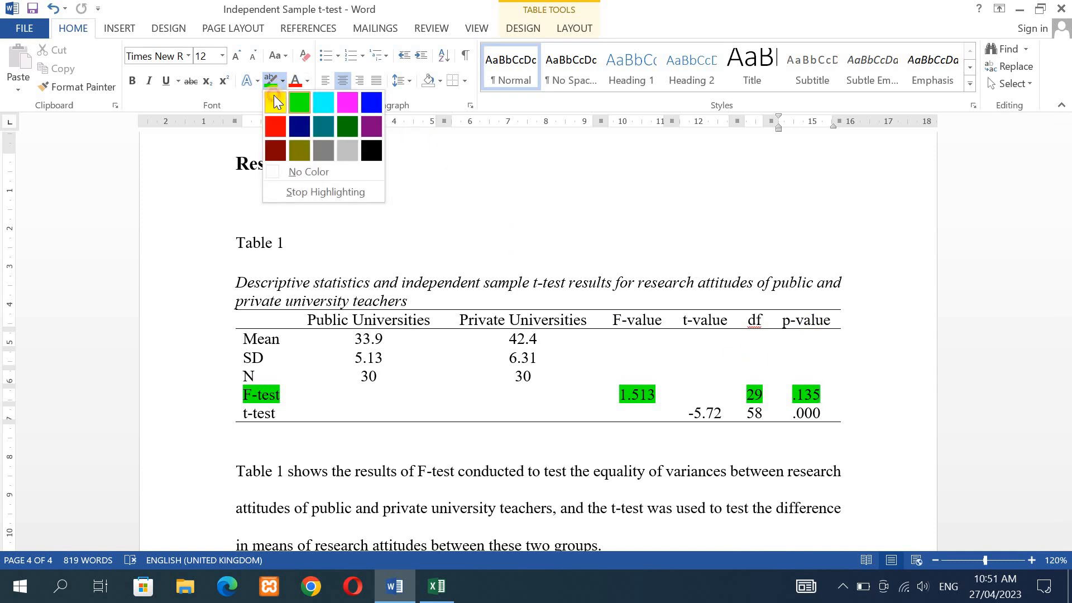
click(273, 95)
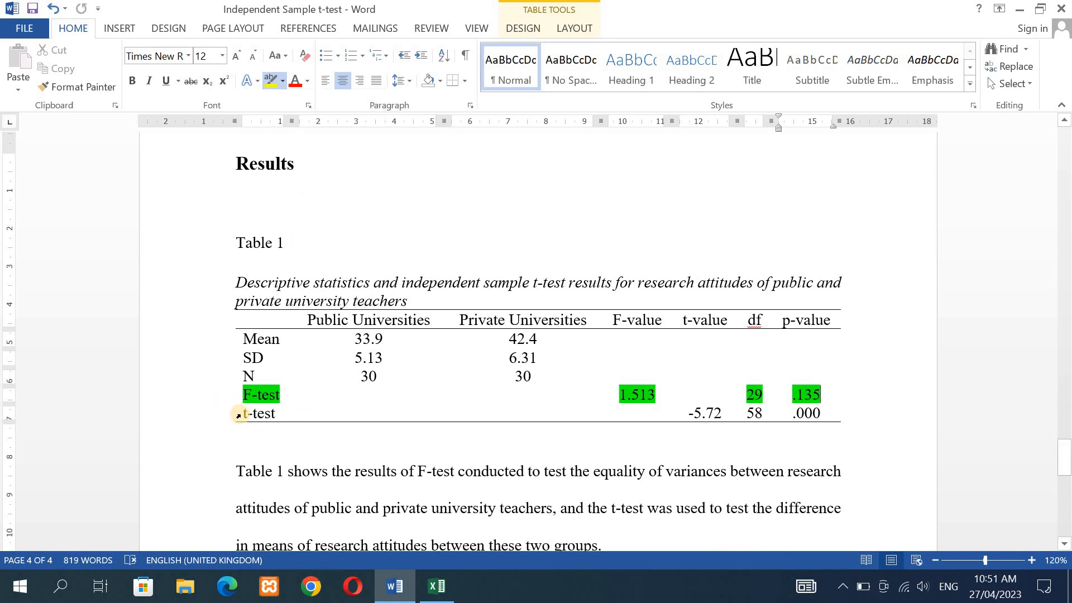
drag(241, 414, 833, 415)
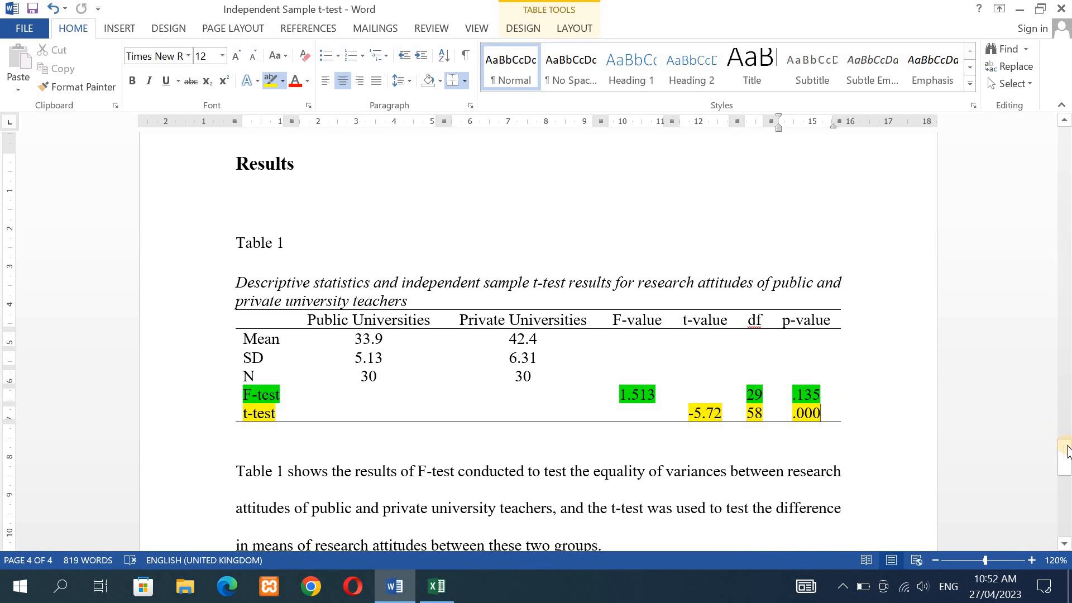
Read the written interpretation of the F-test, t-test and Cohen's d below Table 1, comparing it with the table
drag(1067, 451, 1066, 460)
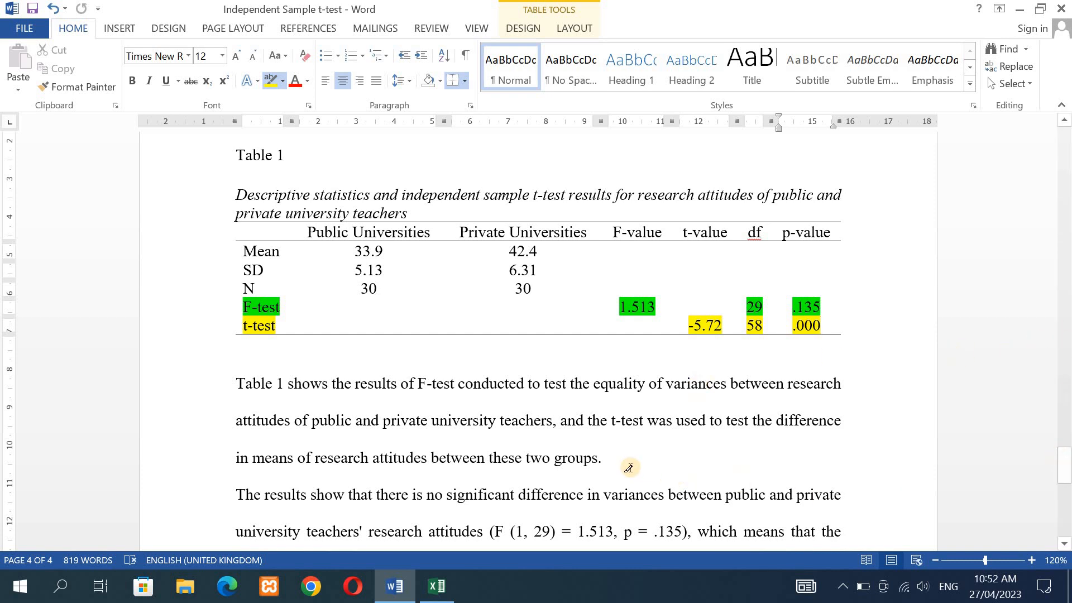
drag(1065, 476, 1067, 484)
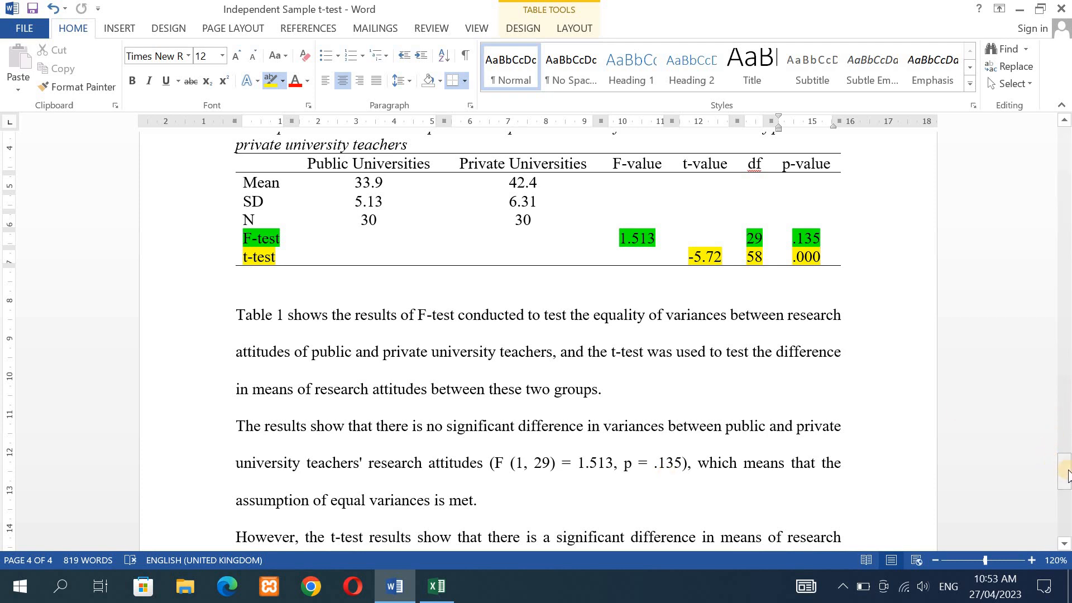
drag(1068, 476, 1067, 485)
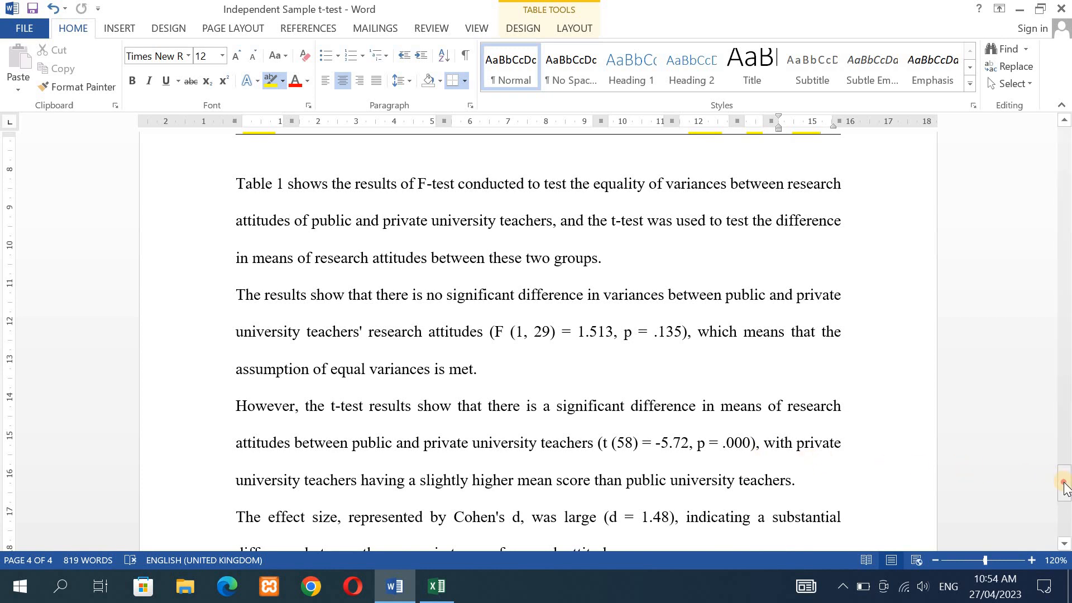
drag(1064, 490, 1066, 499)
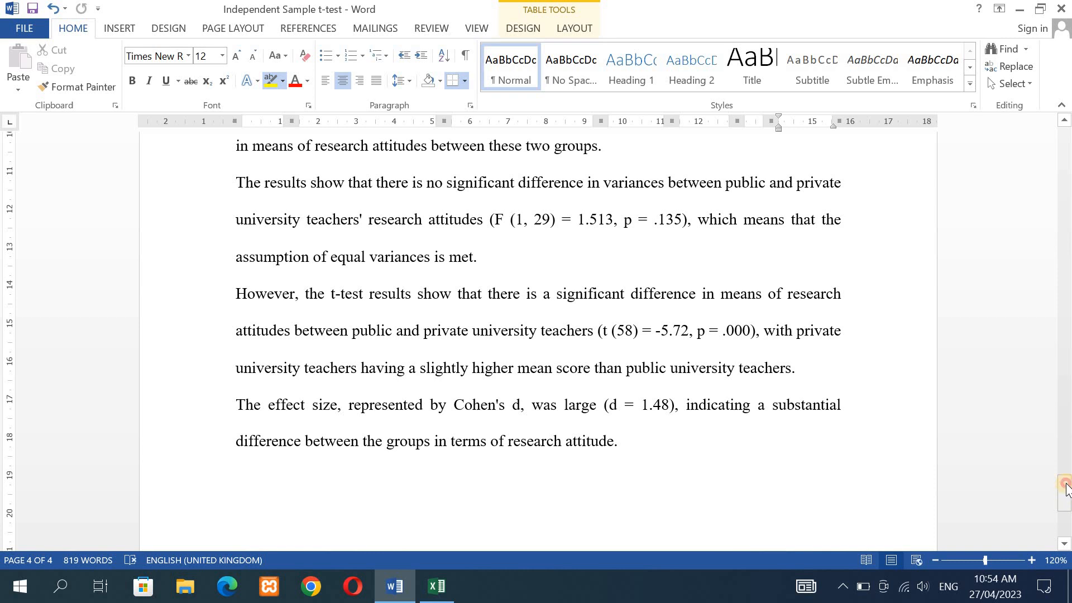
drag(1065, 494, 1065, 466)
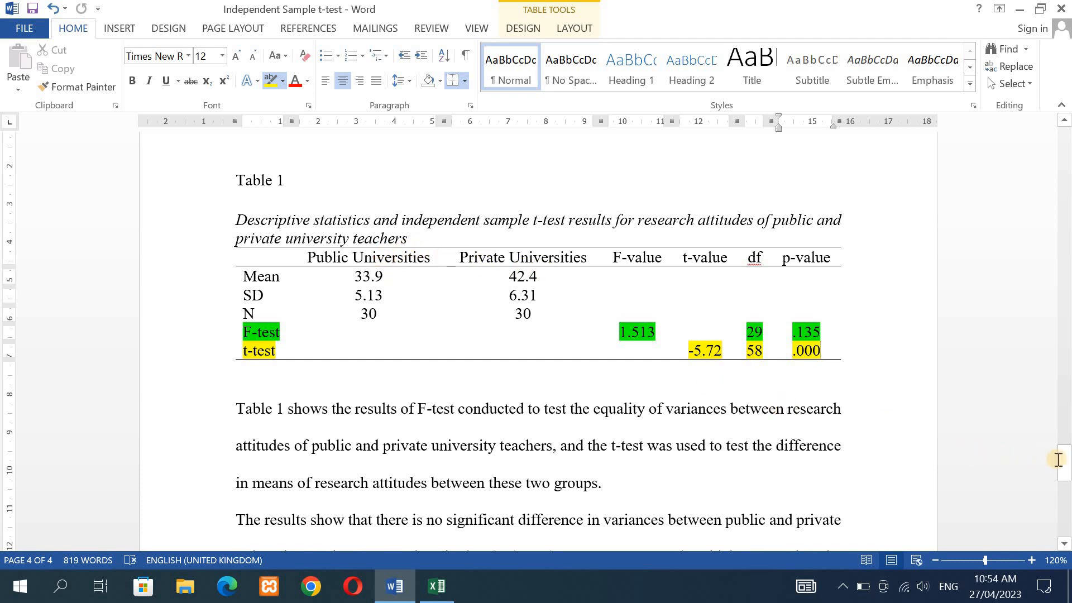
drag(1067, 465, 1067, 490)
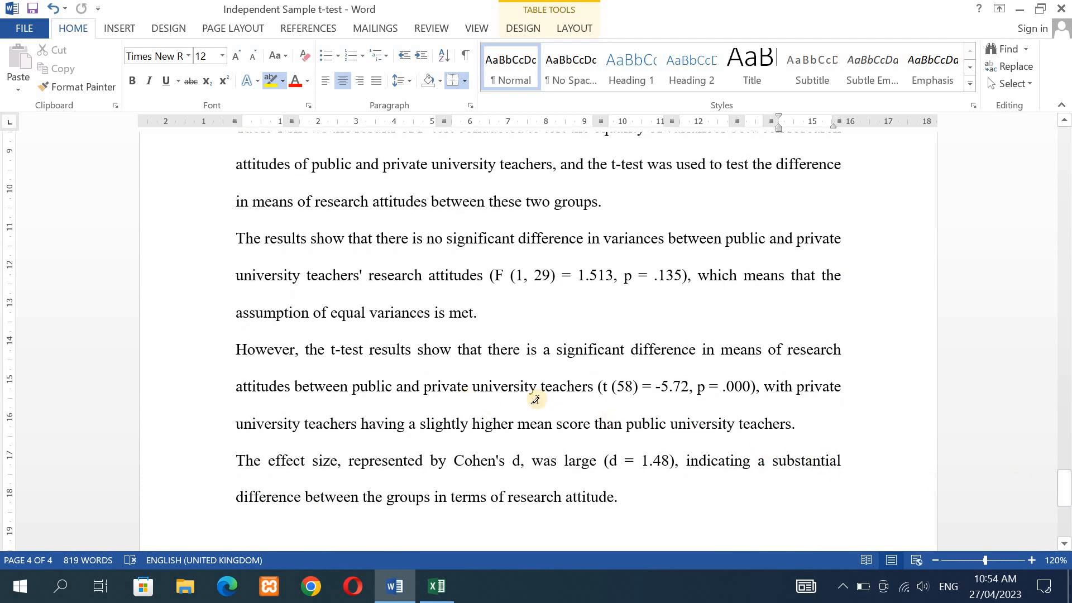